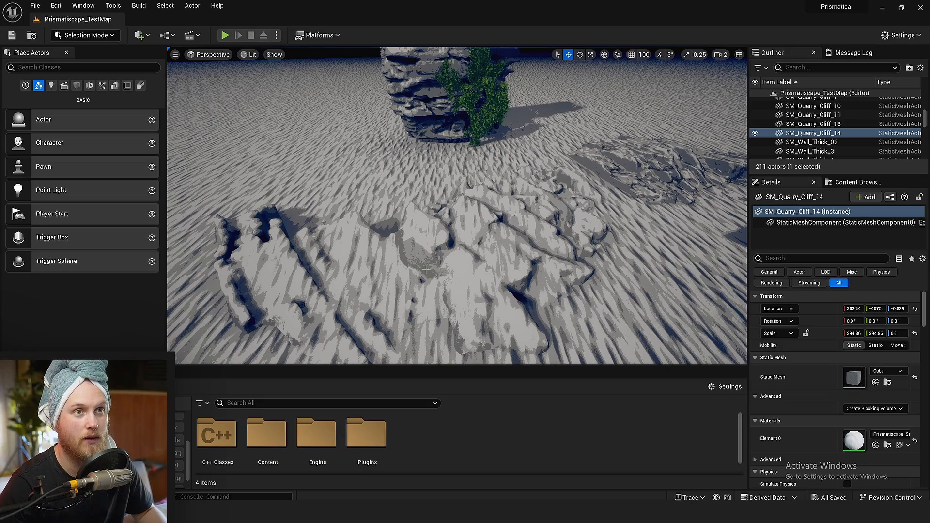
Save the test map after reviewing the rock formations in the level
right_click_drag(425, 270, 426, 270)
key("d")
key("d")
key("s")
scroll(426, 270, "down", 1)
key("ctrl+s")
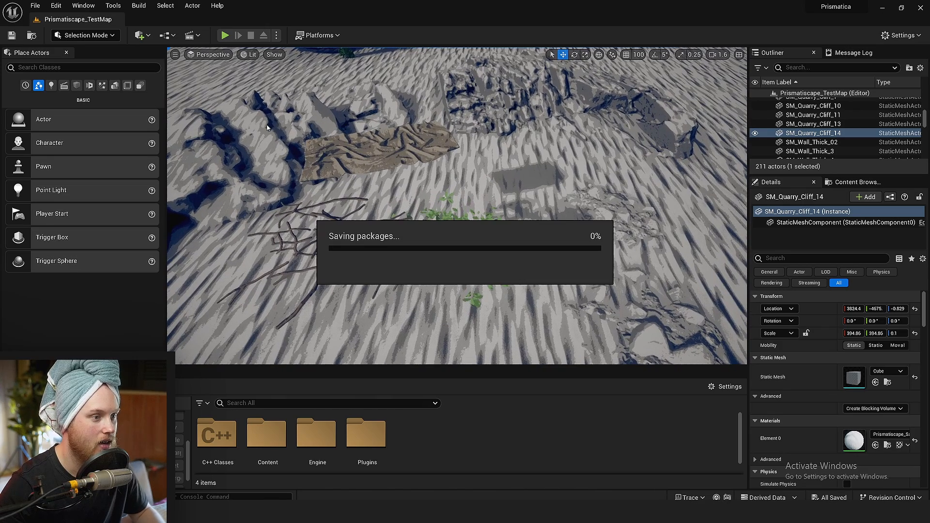
left_click(85, 35)
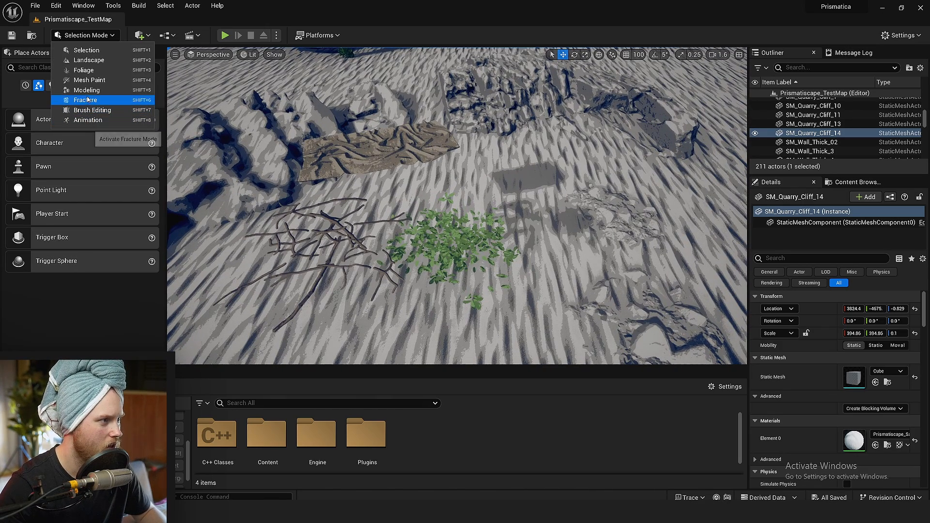
left_click(84, 70)
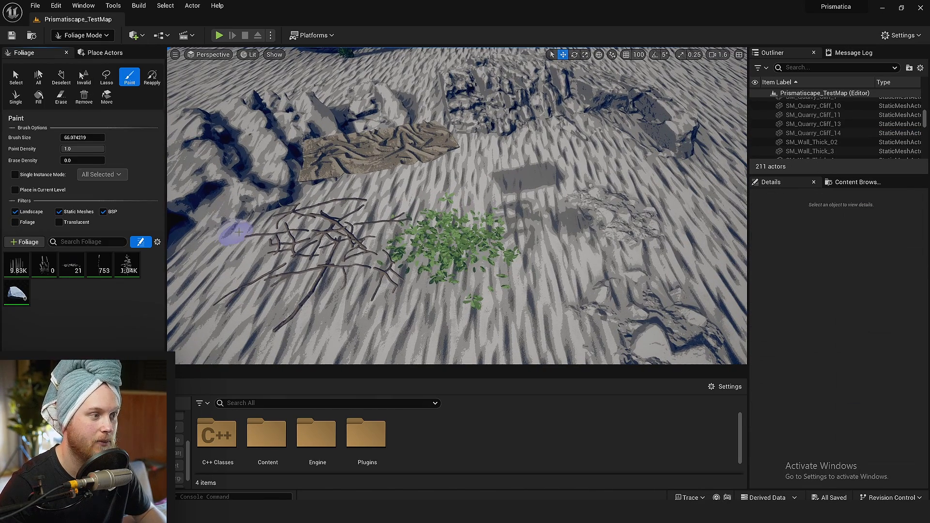
left_click(79, 36)
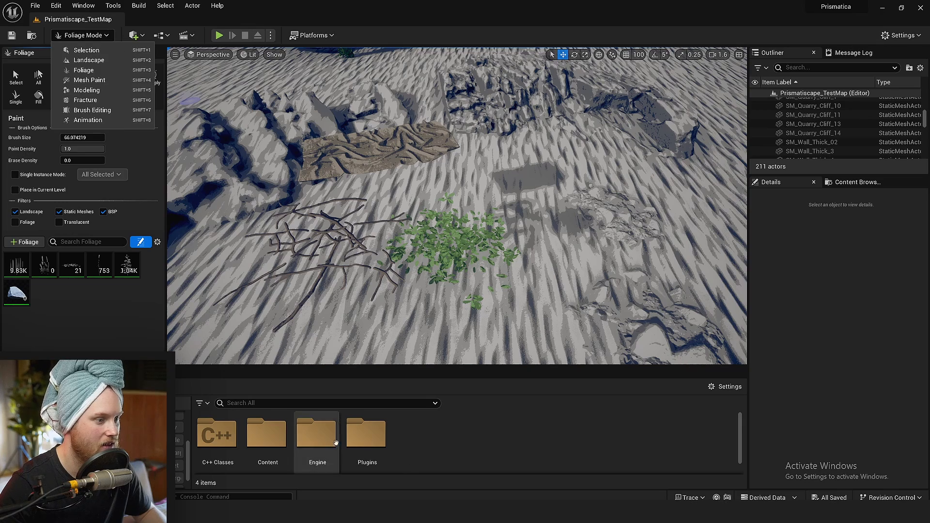
left_click(475, 439)
left_click(83, 35)
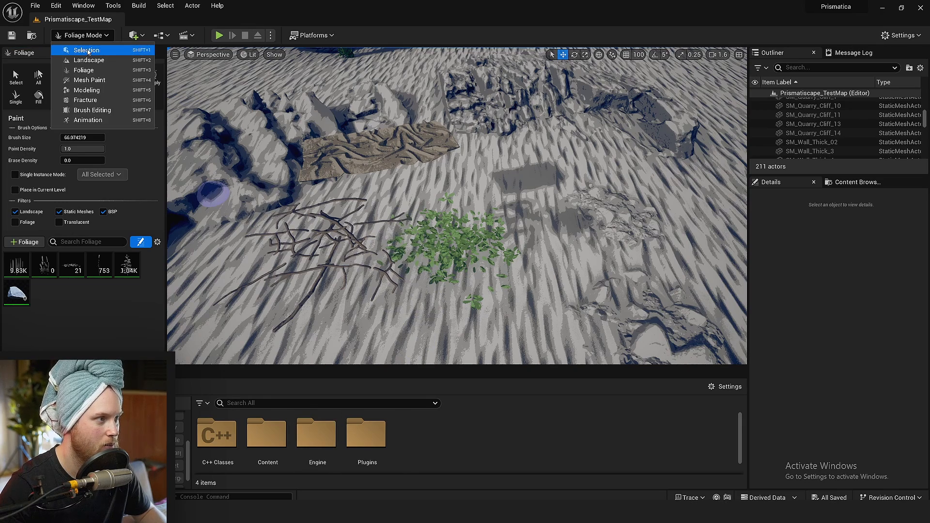
left_click(77, 48)
Select the fallen oak sticks on the ground and locate their Oak_FallenSticks_a mesh among the project assets
left_click(460, 246)
left_click(322, 248)
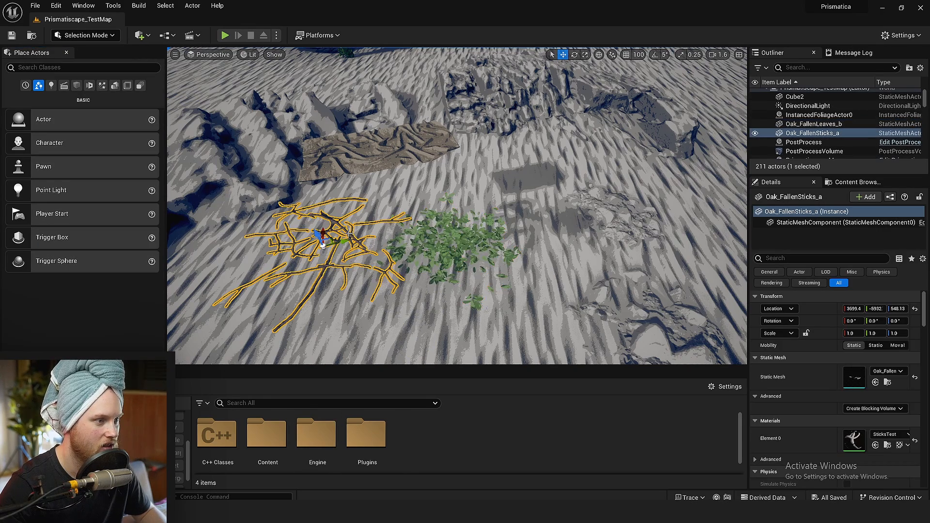
key("f")
key("ctrl+b")
Switch to Foliage mode and add the Oak_FallenSticks_a mesh as a foliage type
left_click(78, 35)
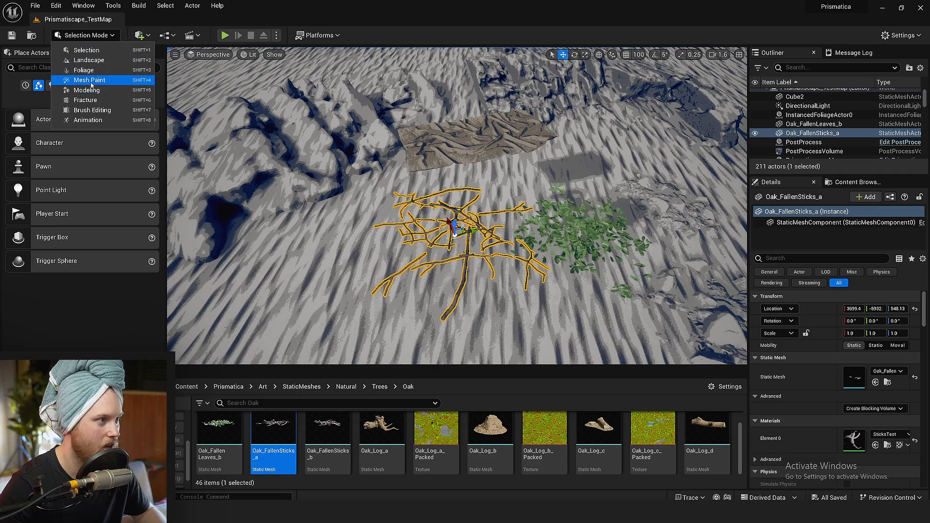
left_click(84, 70)
left_click_drag(274, 429, 43, 272)
left_click(47, 270)
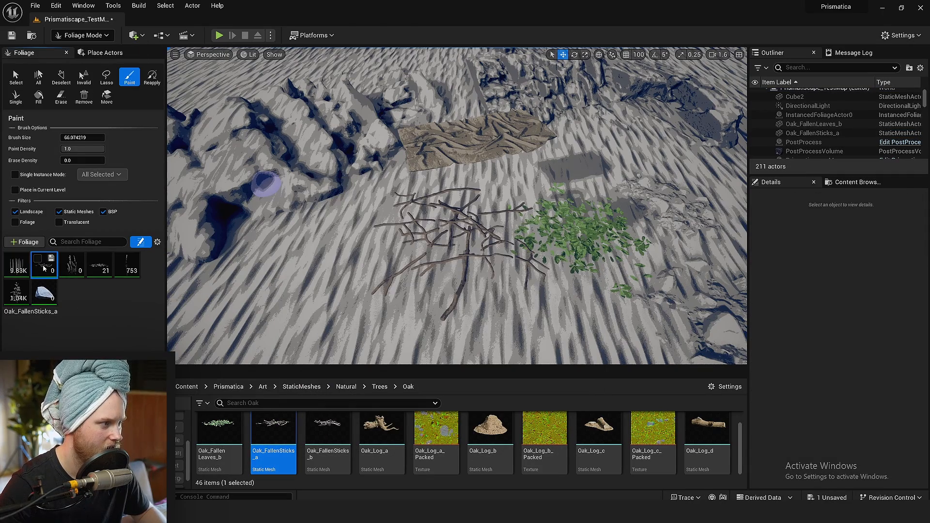
Paint Oak_FallenSticks_a foliage across the rock formation
key("w")
right_click_drag(243, 254, 310, 264)
key("w")
scroll(298, 253, "down", 5)
mouse_move(310, 145)
left_mouse_down()
mouse_move(312, 135)
mouse_move(446, 270)
mouse_move(311, 356)
mouse_move(572, 145)
left_mouse_up()
left_click_drag(453, 121, 436, 140)
right_click_drag(436, 140, 407, 59)
Examine up close how the painted sticks sit on the rock surface
scroll(431, 68, "down", 4)
key("w")
key("w")
mouse_move(485, 164)
right_mouse_down()
mouse_move(544, 169)
mouse_move(529, 167)
mouse_move(514, 194)
mouse_move(552, 225)
mouse_move(509, 208)
right_mouse_up()
key("w")
key("e")
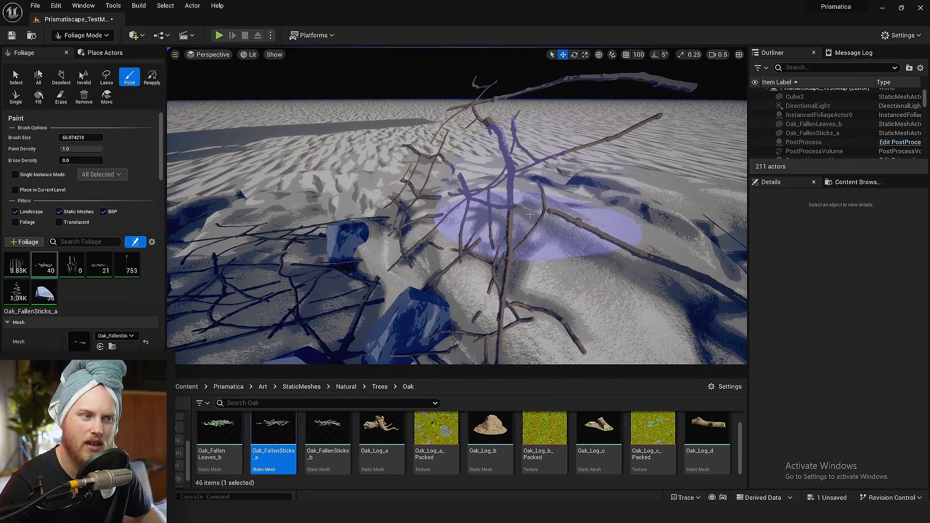
key("w")
mouse_move(548, 281)
right_mouse_down()
mouse_move(533, 301)
mouse_move(553, 291)
right_mouse_up()
key("a")
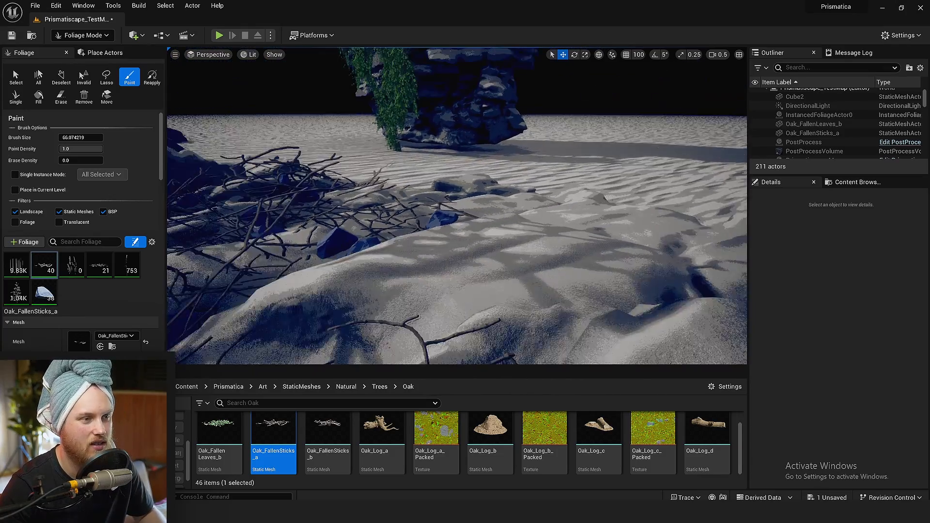
key("w")
right_click_drag(553, 291, 537, 344)
Undo the painted stick foliage on the rocks
key("s")
scroll(553, 322, "up", 3)
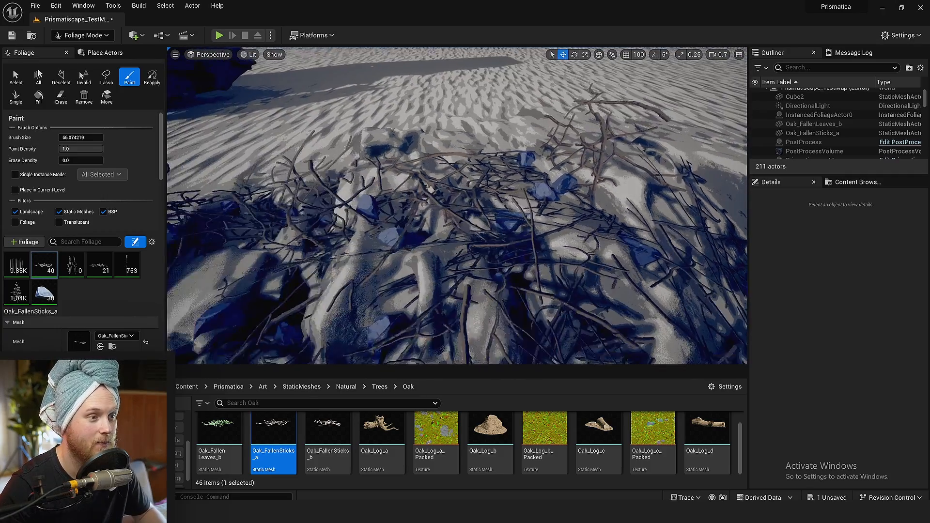
key("ctrl+z")
Add Oak_FallenLeaves_b as a foliage type and paint it over the rock formation
mouse_move(219, 429)
left_mouse_down()
mouse_move(119, 301)
mouse_move(141, 304)
left_mouse_up()
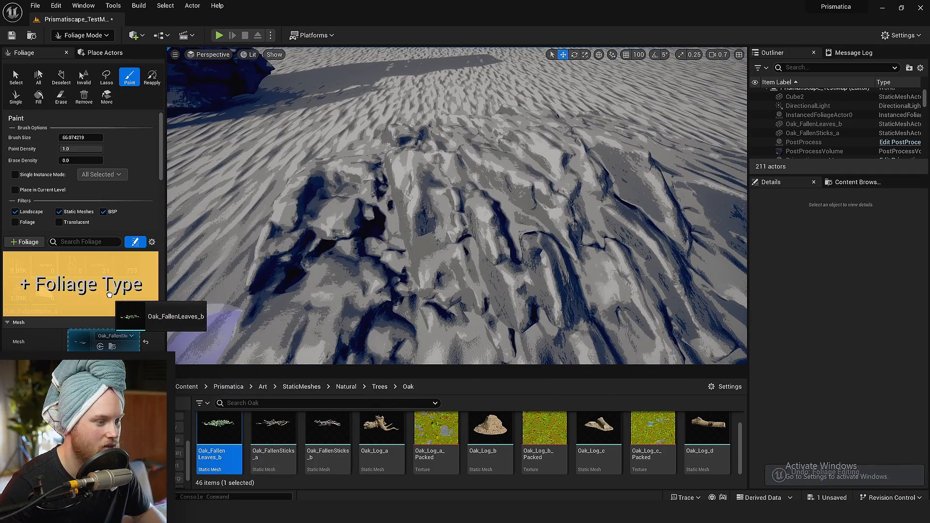
left_click_drag(142, 304, 73, 276)
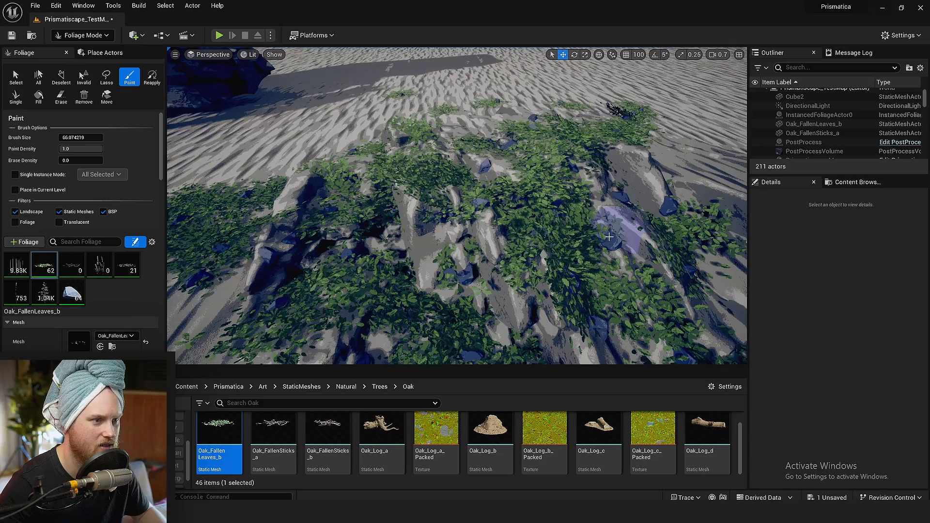
right_click_drag(609, 237, 623, 247)
key("w")
scroll(609, 237, "down", 4)
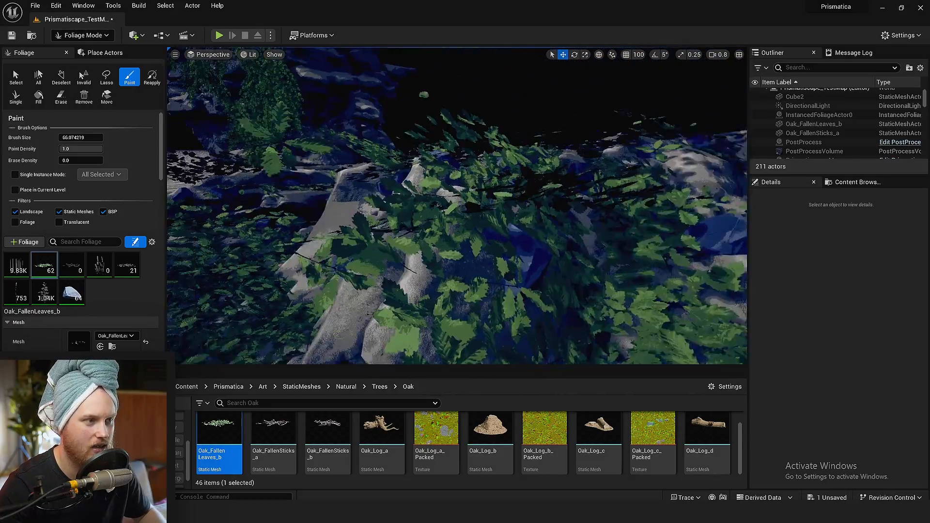
scroll(457, 206, "up", 5)
key("s")
right_click_drag(457, 205, 458, 259)
key("w")
In Selection mode, move the SM_Bed_rug mesh horizontally over to the large rock formation
left_click(89, 38)
left_click(97, 50)
key("s")
left_click(532, 258)
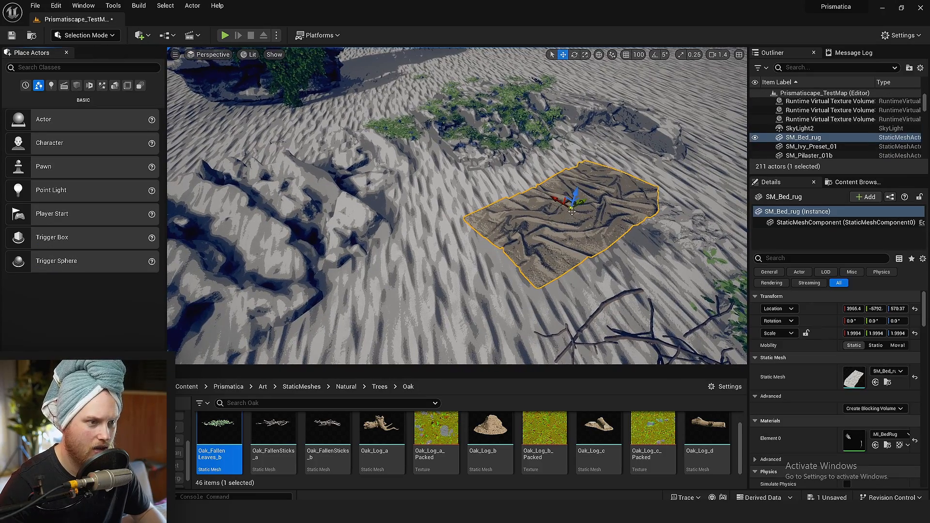
left_click_drag(570, 205, 573, 203, "shift")
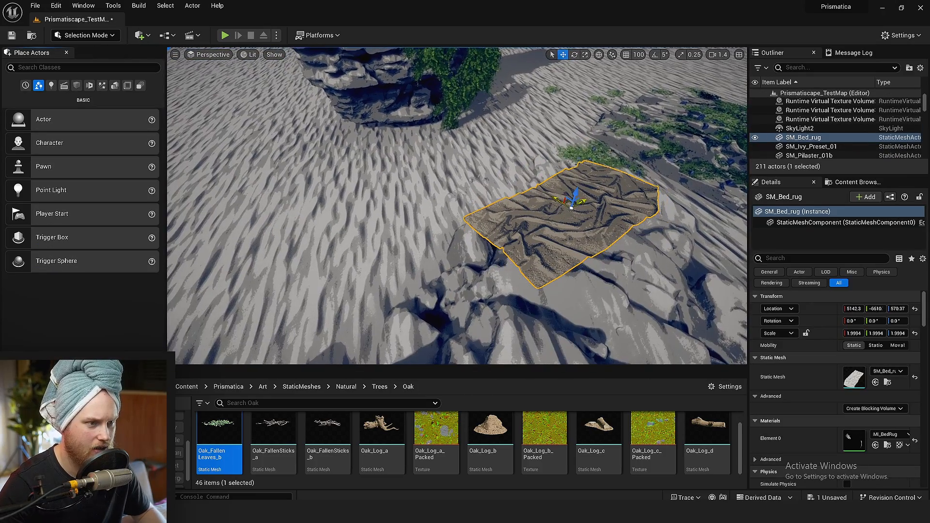
mouse_move(574, 203)
right_mouse_down()
mouse_move(654, 213)
mouse_move(509, 189)
mouse_move(503, 201)
mouse_move(557, 207)
right_mouse_up()
key("s")
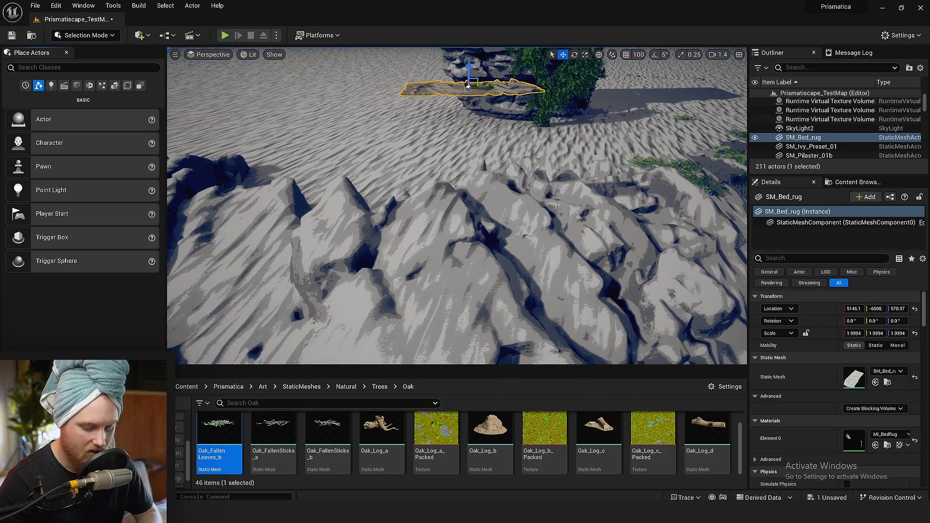
Lower the bed rug into the rocks and shift it across the formation
left_click_drag(469, 67, 469, 159)
key("w")
right_click_drag(440, 144, 477, 116)
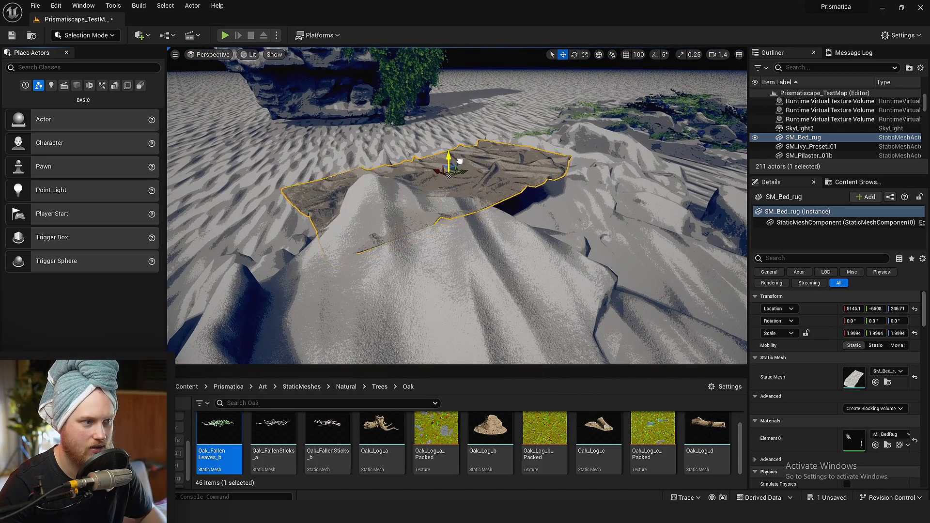
left_click_drag(460, 165, 520, 173)
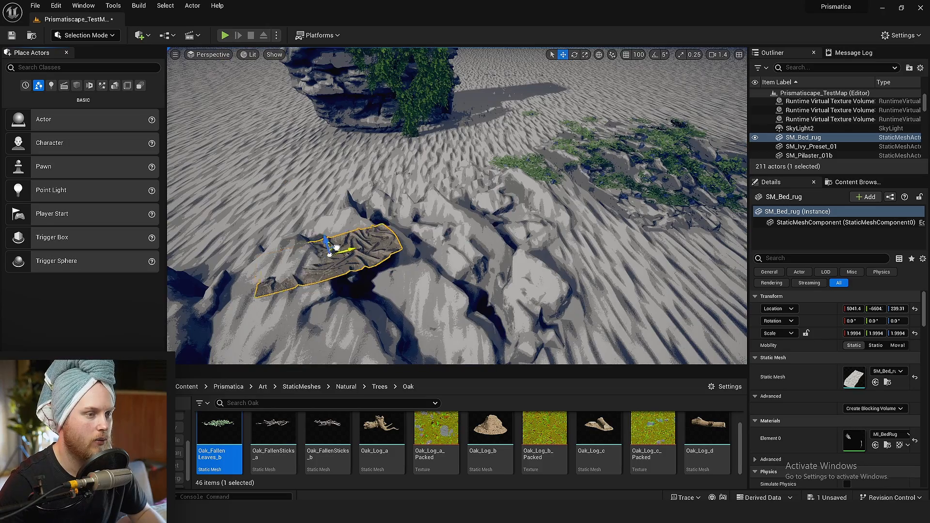
left_click_drag(340, 251, 439, 163)
right_click_drag(461, 163, 485, 165)
Undo all the moves made to the bed rug
key("ctrl+z")
key("ctrl+z")
key("ctrl+z")
key("ctrl+z")
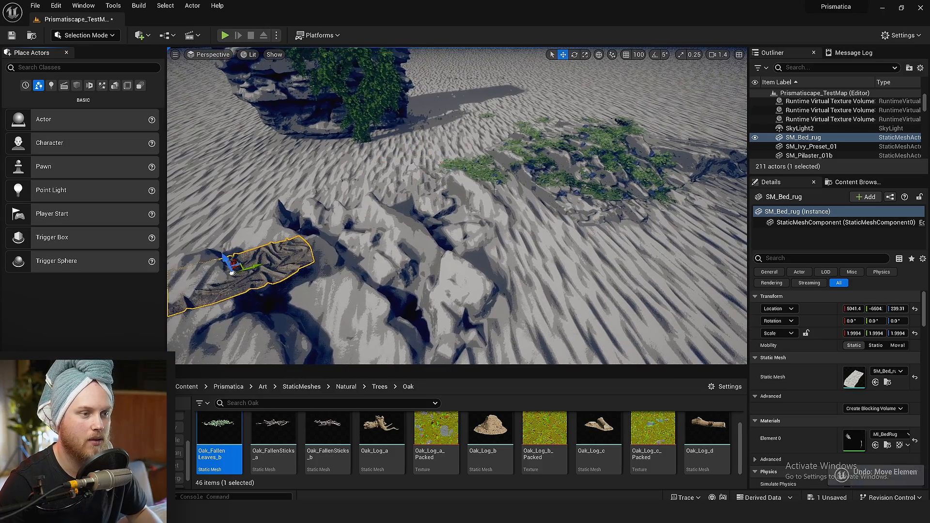
key("ctrl+z")
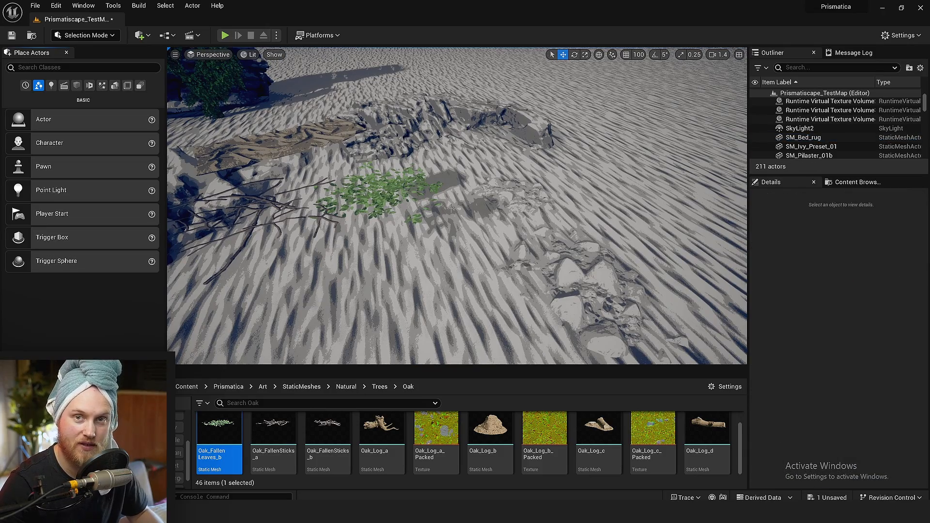
mouse_move(451, 208)
right_mouse_down()
mouse_move(412, 213)
mouse_move(443, 201)
mouse_move(451, 208)
right_mouse_up()
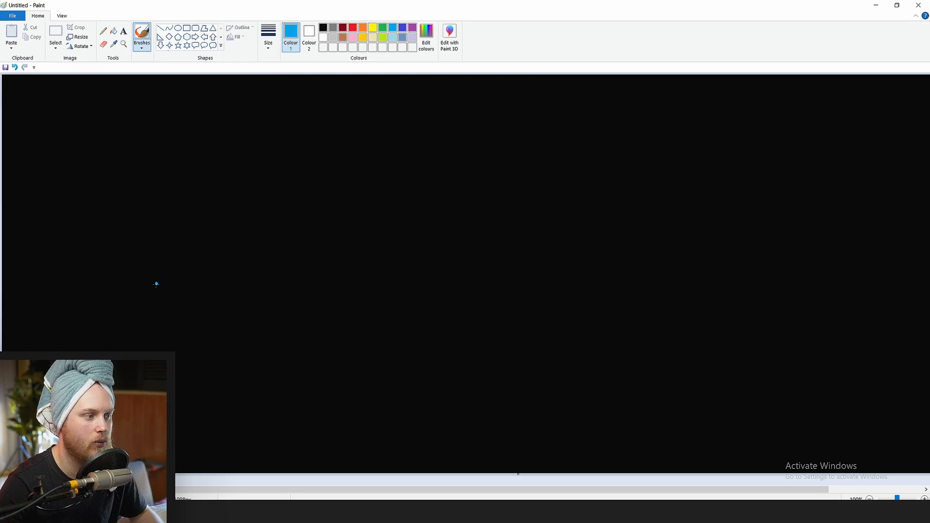
Switch to Paint and draw a wavy blue terrain profile across the canvas, discarding the first attempt
mouse_move(155, 282)
left_mouse_down()
mouse_move(232, 288)
mouse_move(338, 248)
mouse_move(756, 274)
left_mouse_up()
key("ctrl+z")
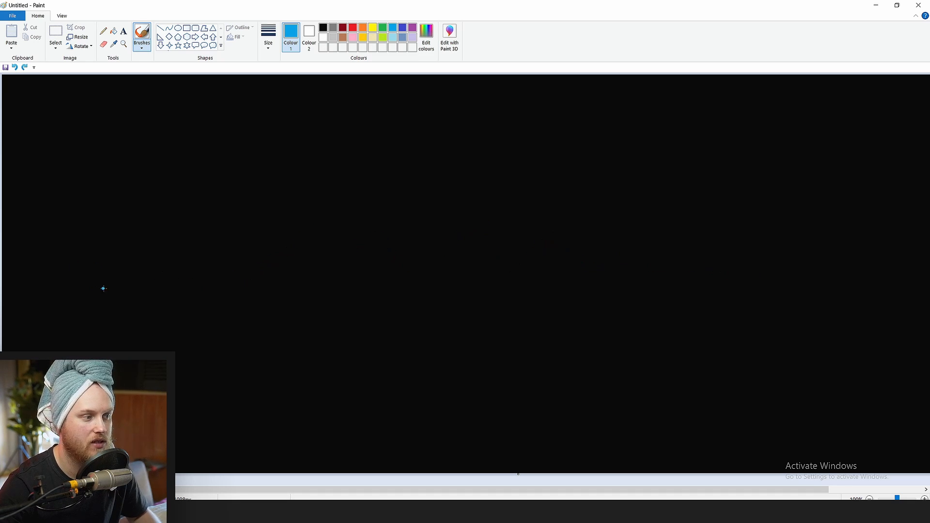
mouse_move(125, 299)
left_mouse_down()
mouse_move(202, 240)
mouse_move(320, 262)
mouse_move(443, 226)
mouse_move(548, 294)
mouse_move(685, 230)
mouse_move(921, 245)
left_mouse_up()
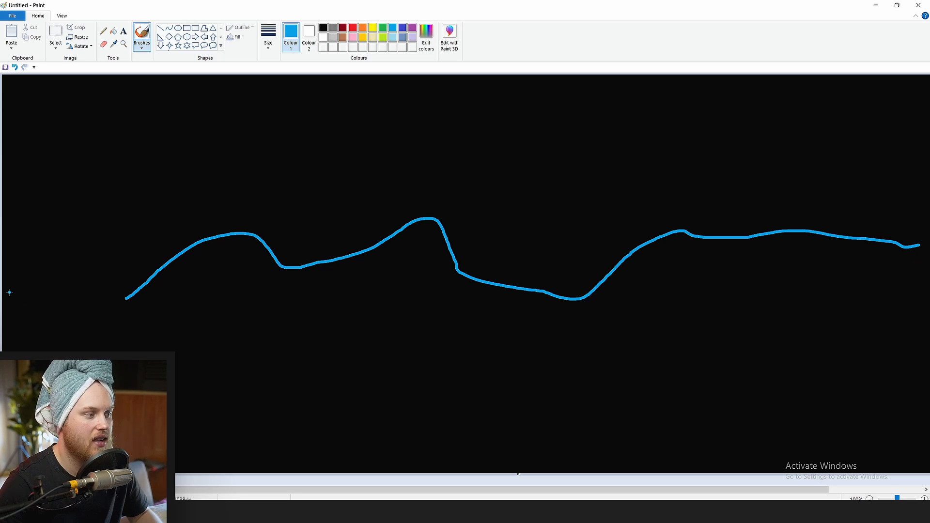
Try an XYZ label with an arrow pointing down at the first hill, and undo it
mouse_move(228, 168)
left_mouse_down()
mouse_move(205, 189)
mouse_move(227, 187)
left_mouse_up()
mouse_move(234, 175)
left_mouse_down()
mouse_move(236, 190)
mouse_move(217, 198)
left_mouse_up()
left_click_drag(236, 126, 224, 239)
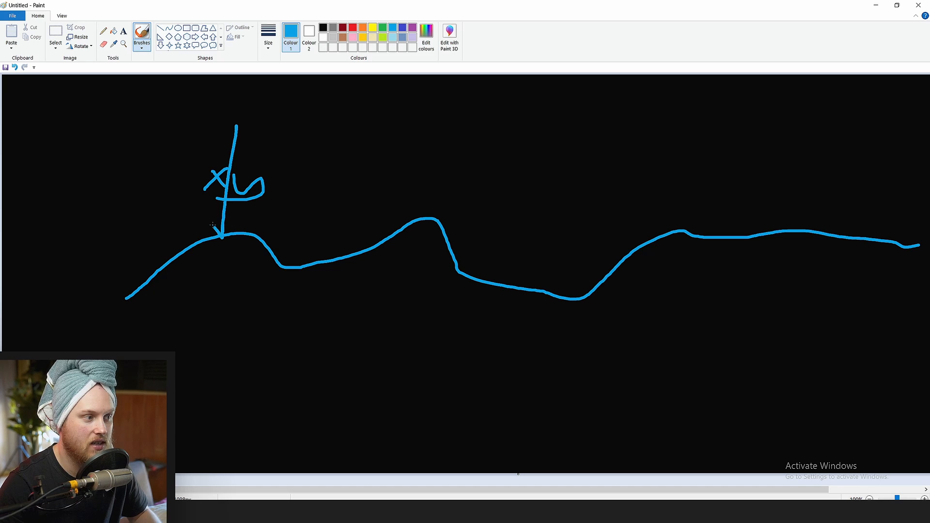
key("ctrl+z")
key("ctrl+z")
key("ctrl+z")
Choose orange and draw a horizontal line above the middle hill and the valley beside it
left_click(363, 27)
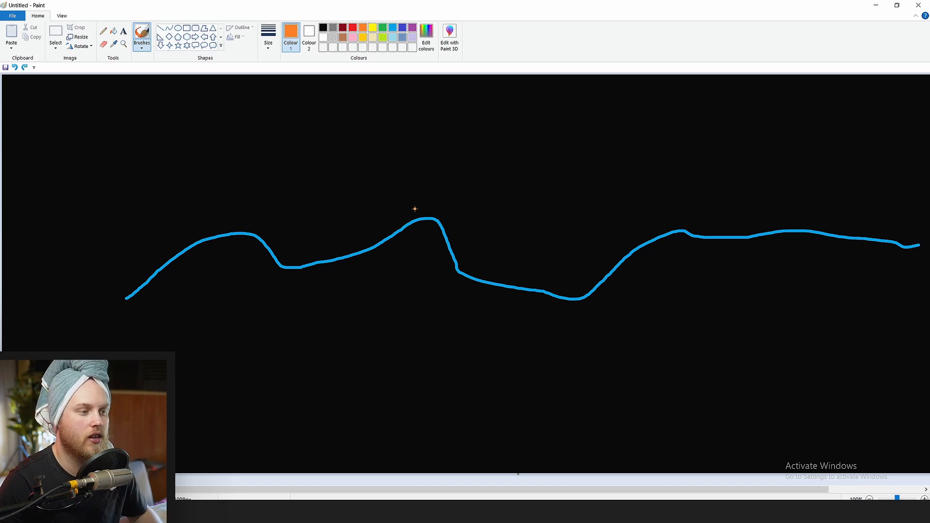
left_click_drag(398, 213, 576, 207)
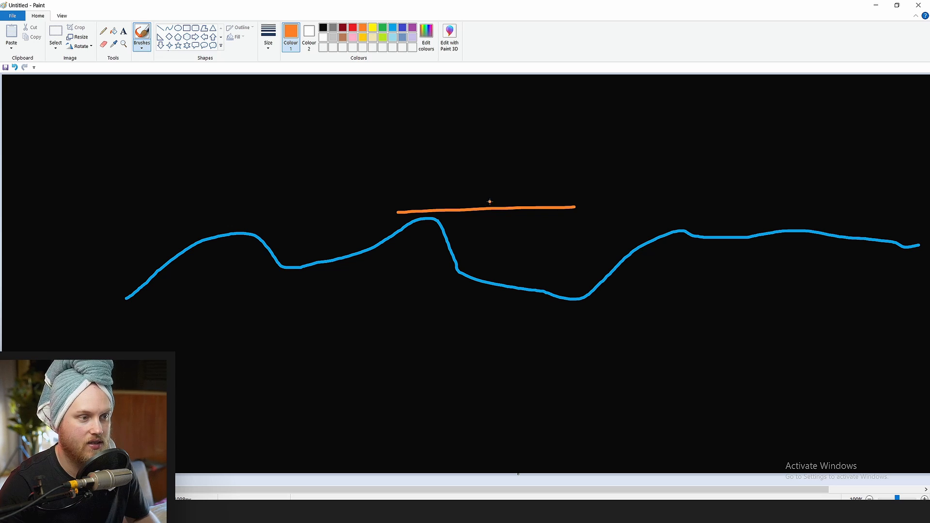
mouse_move(426, 208)
left_mouse_down()
mouse_move(624, 203)
mouse_move(661, 175)
left_mouse_up()
key("ctrl+z")
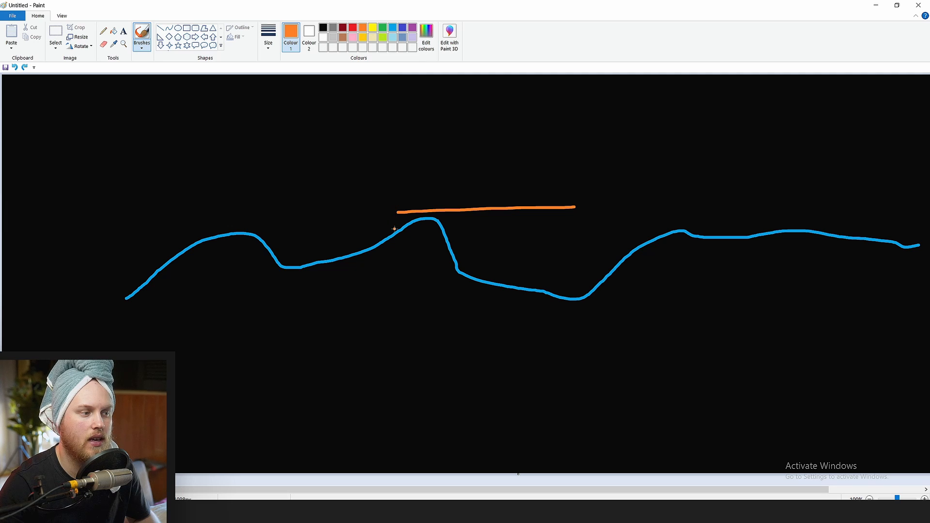
Try a series of short tick strokes along the orange line, and undo them
left_click_drag(397, 213, 395, 244)
mouse_move(425, 207)
left_mouse_down()
mouse_move(425, 241)
mouse_move(448, 218)
left_mouse_up()
mouse_move(453, 241)
left_mouse_down()
mouse_move(460, 201)
mouse_move(475, 206)
left_mouse_up()
left_click_drag(482, 221, 495, 188)
left_click_drag(508, 217, 519, 204)
left_click(525, 222)
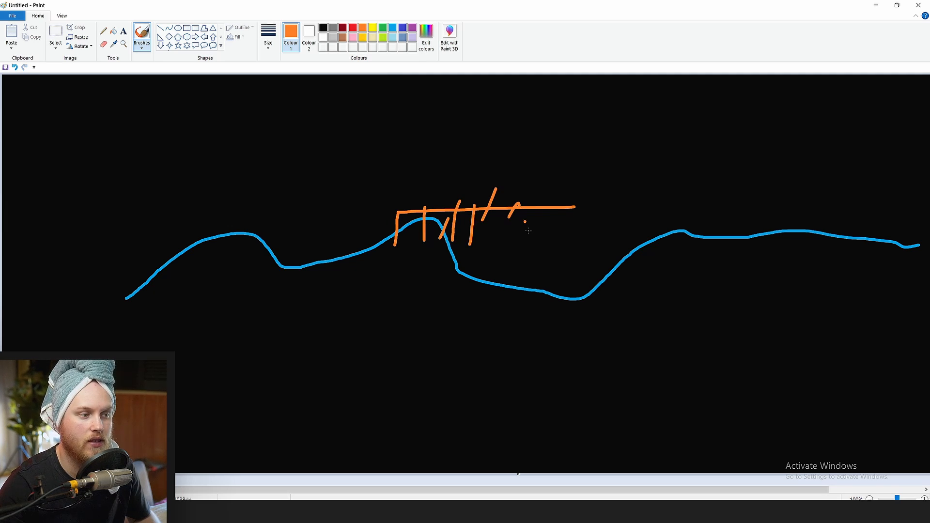
left_click_drag(534, 238, 538, 210)
left_click_drag(544, 229, 548, 214)
left_click_drag(556, 224, 559, 208)
key("ctrl+z")
key("ctrl+z")
key("ctrl+z")
key("ctrl+z")
key("ctrl+z")
key("ctrl+z")
key("ctrl+z")
key("ctrl+z")
key("ctrl+z")
key("ctrl+z")
key("ctrl+z")
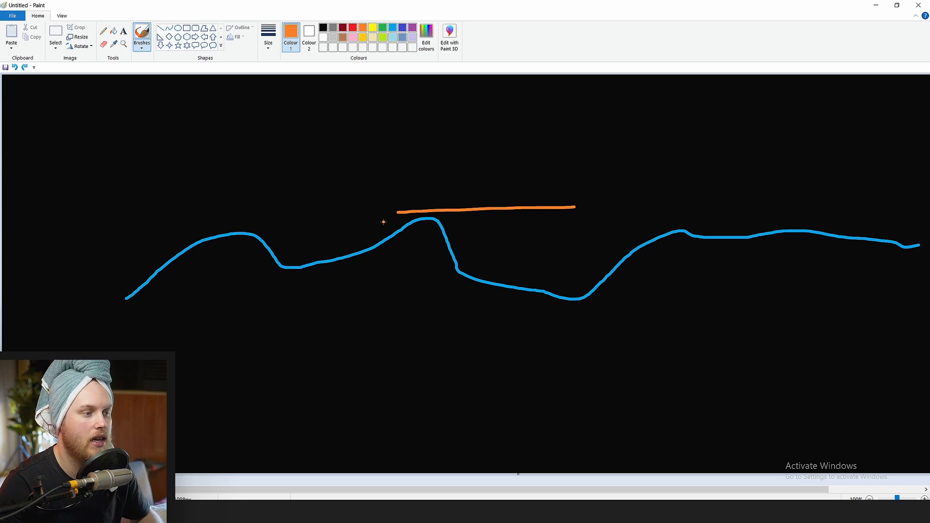
Try extending the orange line over the first valley and adding a stroke beneath it, and undo both
left_click_drag(312, 211, 407, 211)
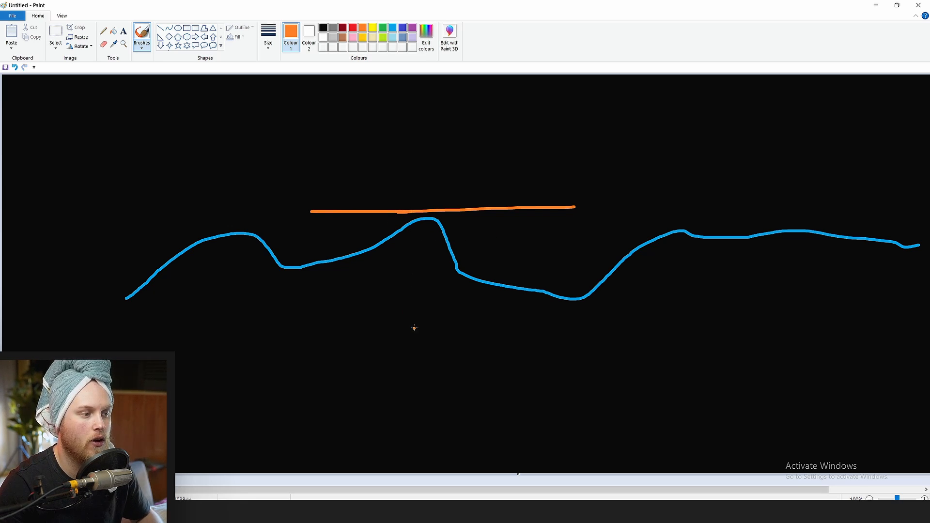
mouse_move(414, 326)
left_mouse_down()
mouse_move(397, 232)
mouse_move(420, 250)
mouse_move(397, 232)
mouse_move(422, 228)
mouse_move(370, 245)
left_mouse_up()
key("ctrl+z")
key("ctrl+z")
key("ctrl+z")
Draw an orange dashed baseline ending in a 0 below the terrain, and write 10 under the valley's slope
mouse_move(460, 265)
left_mouse_down()
mouse_move(472, 276)
mouse_move(509, 271)
left_mouse_up()
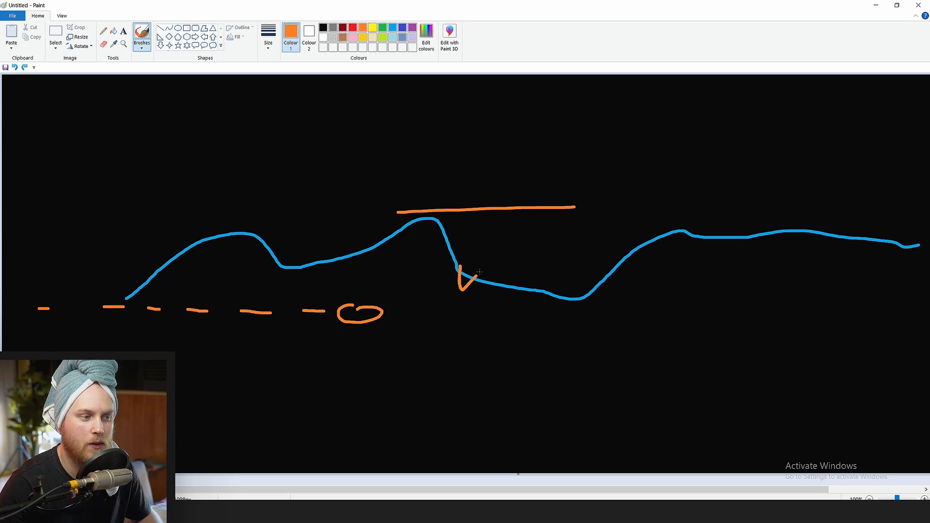
key("ctrl+z")
mouse_move(442, 286)
left_mouse_down()
mouse_move(441, 297)
mouse_move(464, 293)
mouse_move(450, 293)
left_mouse_up()
key("ctrl+z")
Draw a dashed vertical line through the middle of the orange line down past the terrain, labelled 50 above
left_click_drag(485, 241, 486, 232)
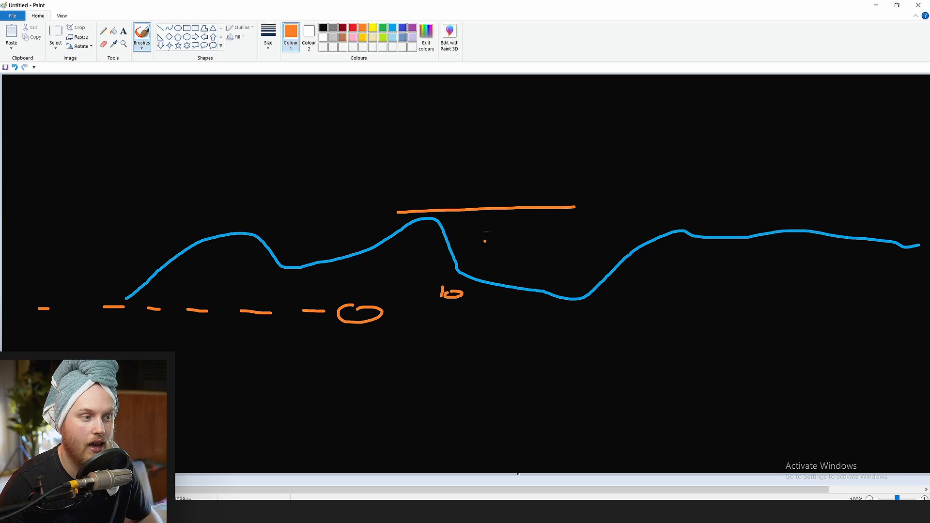
left_click_drag(491, 190, 491, 197)
left_click_drag(493, 212, 493, 224)
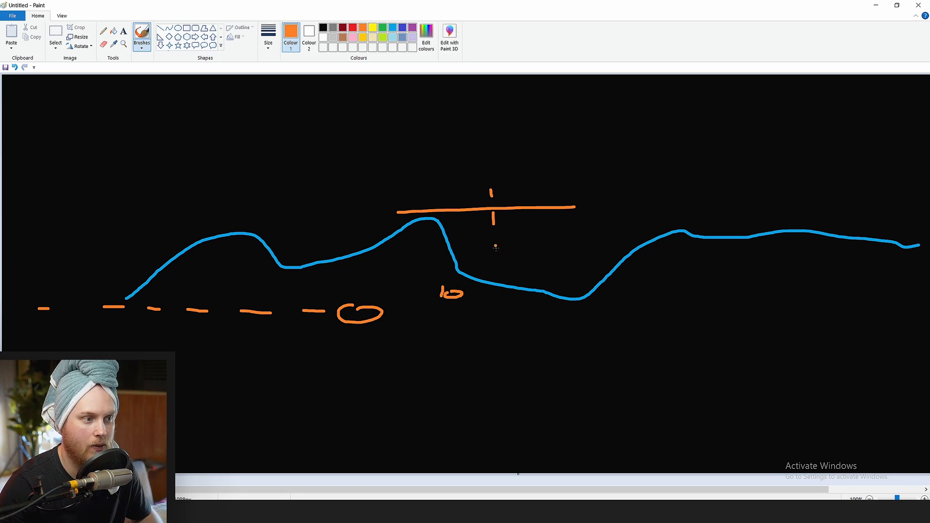
left_click_drag(495, 257, 496, 265)
left_click_drag(496, 273, 496, 279)
left_click_drag(496, 286, 495, 300)
mouse_move(479, 156)
left_mouse_down()
mouse_move(466, 164)
mouse_move(468, 180)
mouse_move(504, 173)
mouse_move(497, 161)
left_mouse_up()
Try marking where the dashed vertical line crosses the terrain and the orange line, and undo the marks
left_click(296, 346)
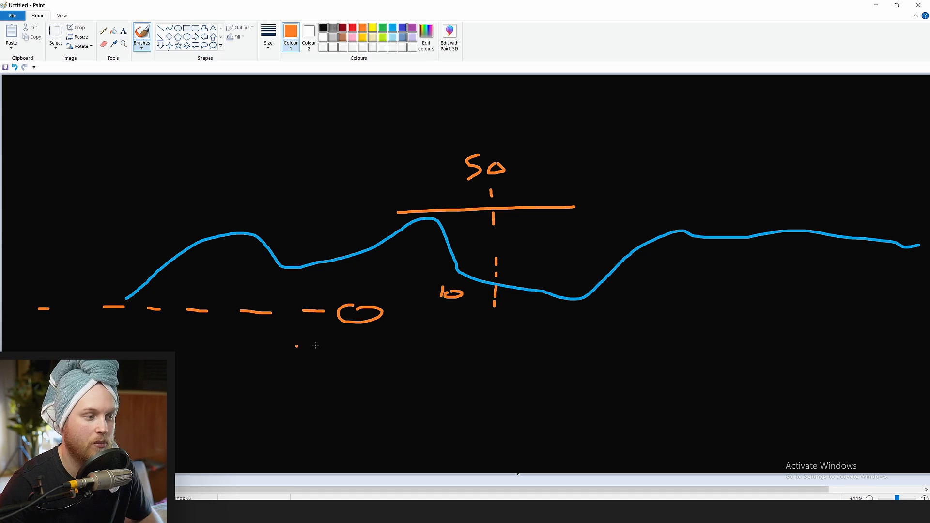
mouse_move(500, 280)
left_mouse_down()
mouse_move(485, 287)
mouse_move(502, 287)
left_mouse_up()
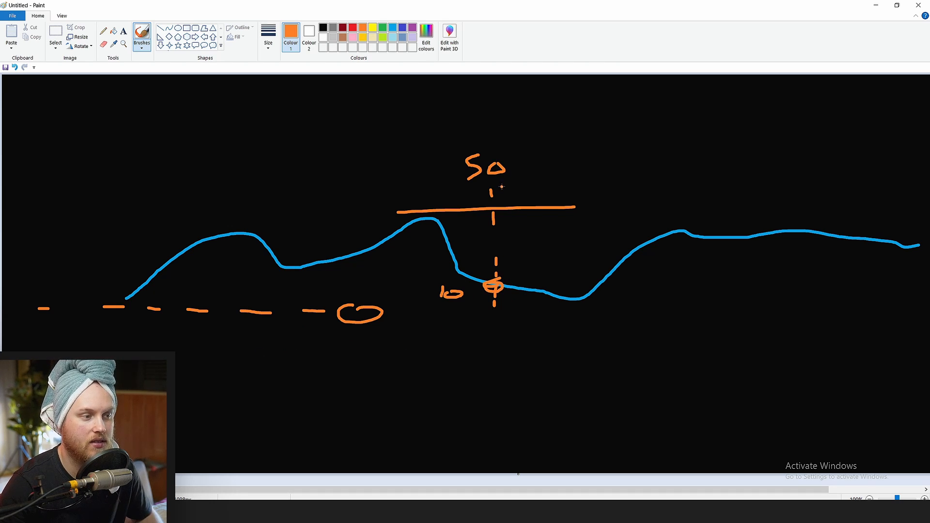
mouse_move(498, 199)
left_mouse_down()
mouse_move(480, 209)
mouse_move(500, 212)
left_mouse_up()
key("ctrl+z")
key("ctrl+z")
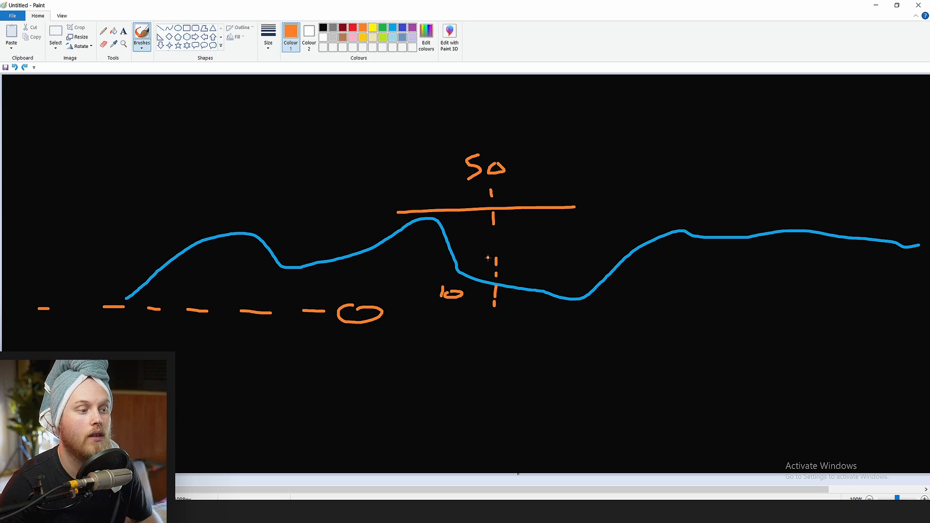
Write -40 below the dashed vertical line, undoing the stray stroke made after it
left_click_drag(437, 353, 476, 353)
left_click_drag(470, 345, 469, 361)
left_click_drag(495, 344, 494, 345)
left_click_drag(455, 280, 463, 191)
key("ctrl+z")
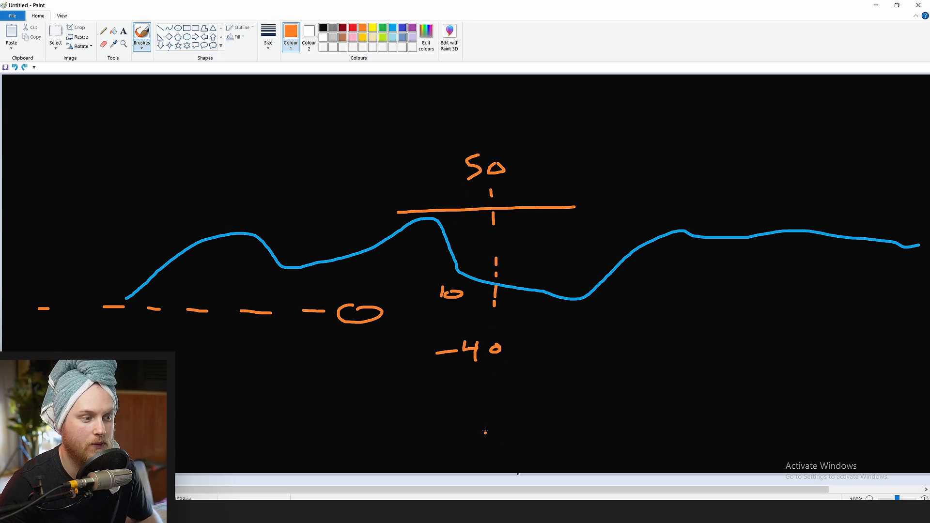
Try framing the -40 label with a hand-drawn box, and undo it
left_click_drag(524, 335, 529, 353)
key("ctrl+z")
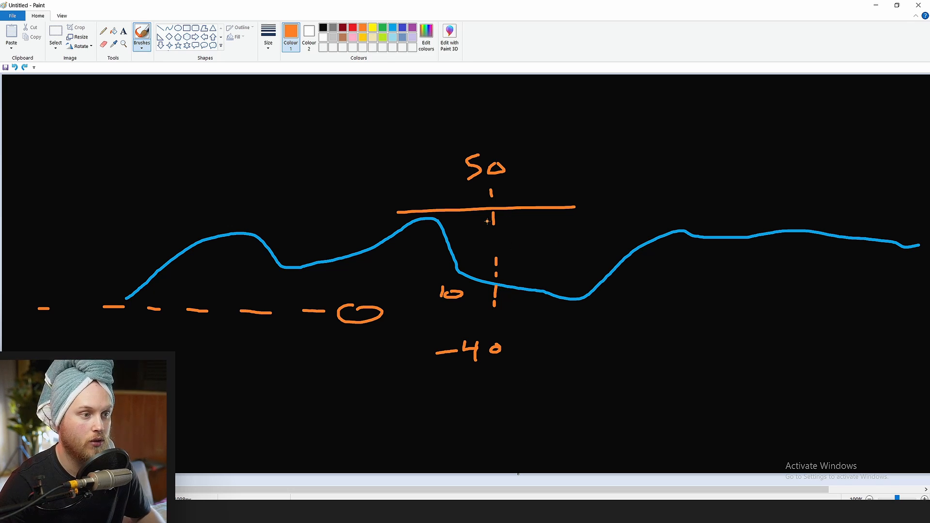
mouse_move(535, 338)
left_mouse_down()
mouse_move(510, 338)
mouse_move(425, 390)
mouse_move(520, 331)
left_mouse_up()
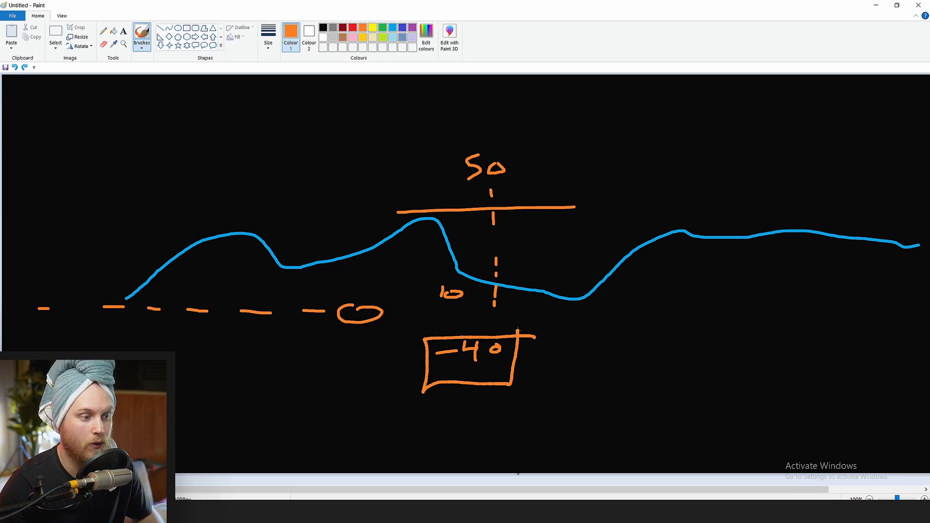
key("ctrl+z")
Try marking the point on the orange line and drawing a stroke from it down to the terrain
left_click(493, 207)
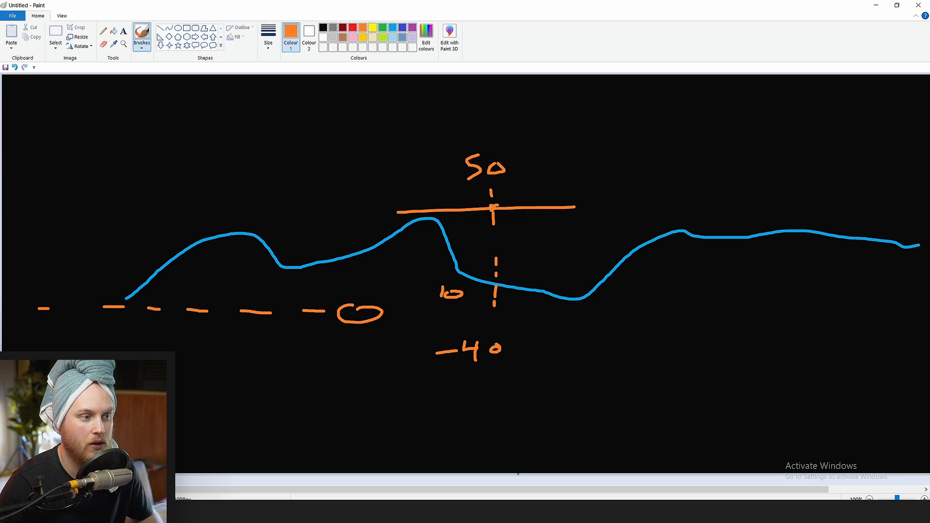
left_click_drag(493, 208, 499, 312)
key("ctrl+z")
mouse_move(494, 225)
left_mouse_down()
mouse_move(489, 270)
mouse_move(507, 274)
mouse_move(495, 285)
left_mouse_up()
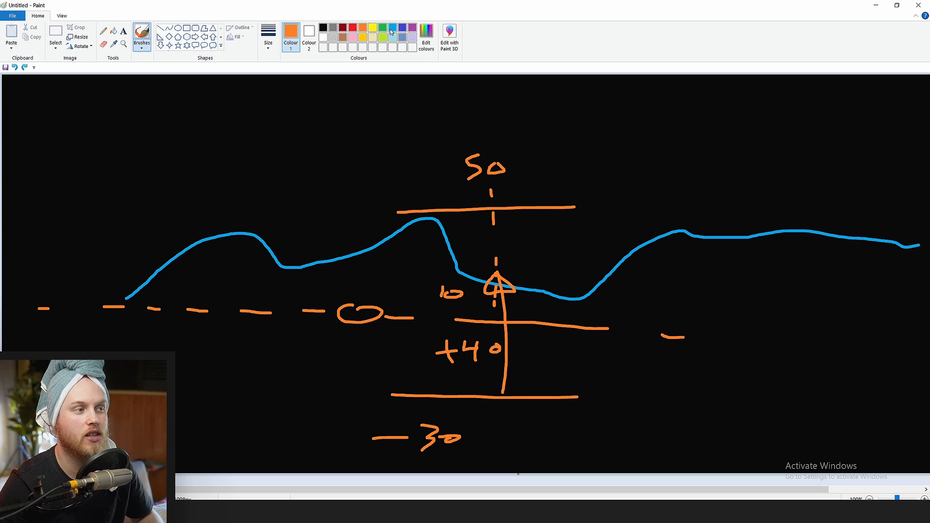
Set the drawing colour to yellow and add a mark where the dashed vertical line meets the upper orange line
left_click(373, 29)
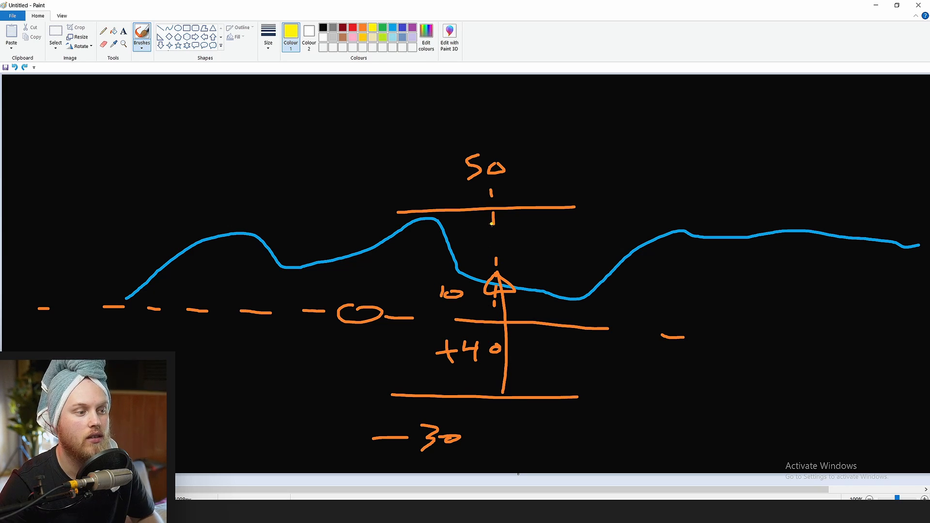
left_click_drag(494, 211, 494, 213)
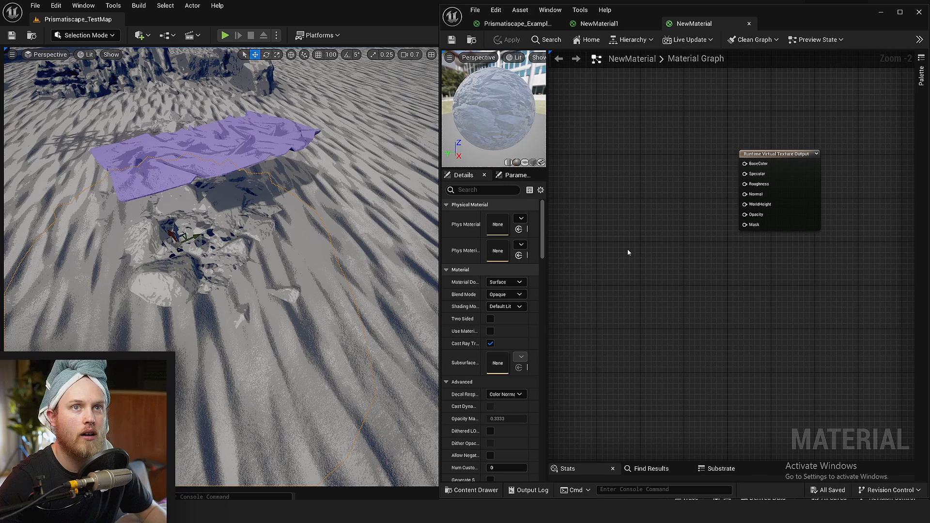
Switch to Unreal Engine and raise the selected rock rubble mesh slightly out of the sand terrain
right_click_drag(190, 340, 197, 271)
key("w")
key("s")
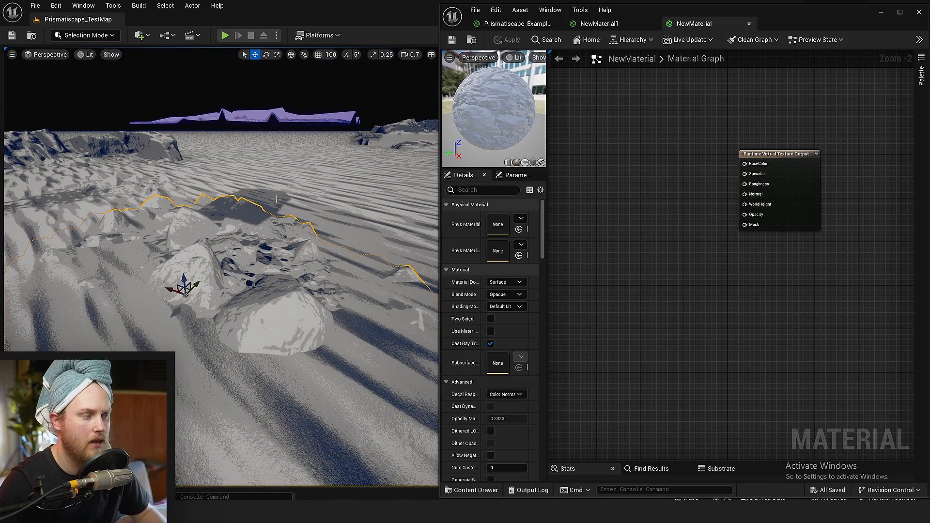
key("s")
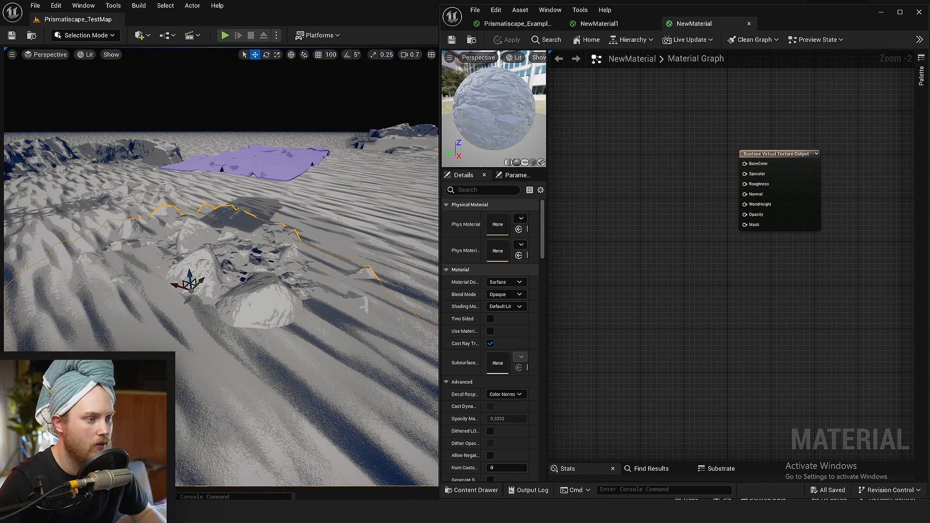
right_click_drag(245, 324, 237, 332)
key("w")
left_click_drag(204, 273, 206, 260)
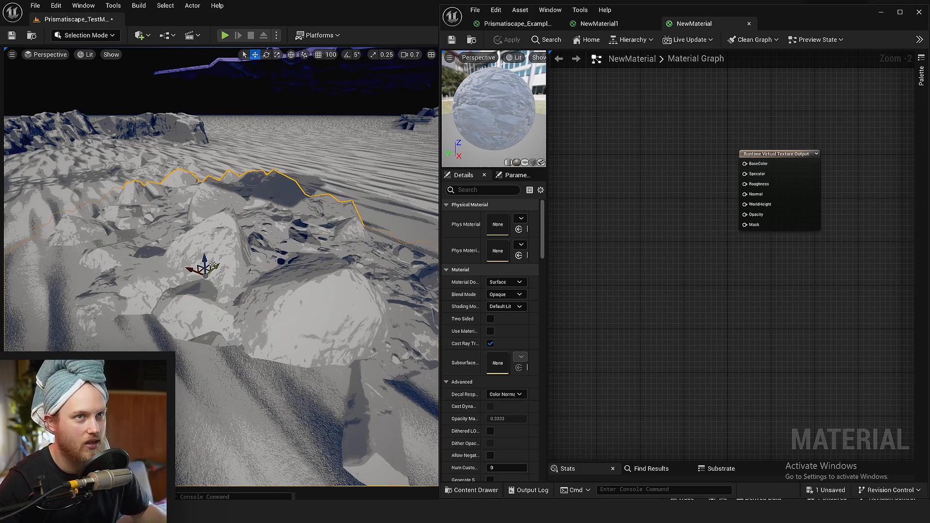
Examine from several angles, with the editor overlays hidden and shown, how the rock rubble meets the sand
key("s")
mouse_move(212, 267)
right_mouse_down()
mouse_move(215, 286)
mouse_move(216, 272)
right_mouse_up()
key("g")
right_click_drag(107, 242, 108, 242)
key("w")
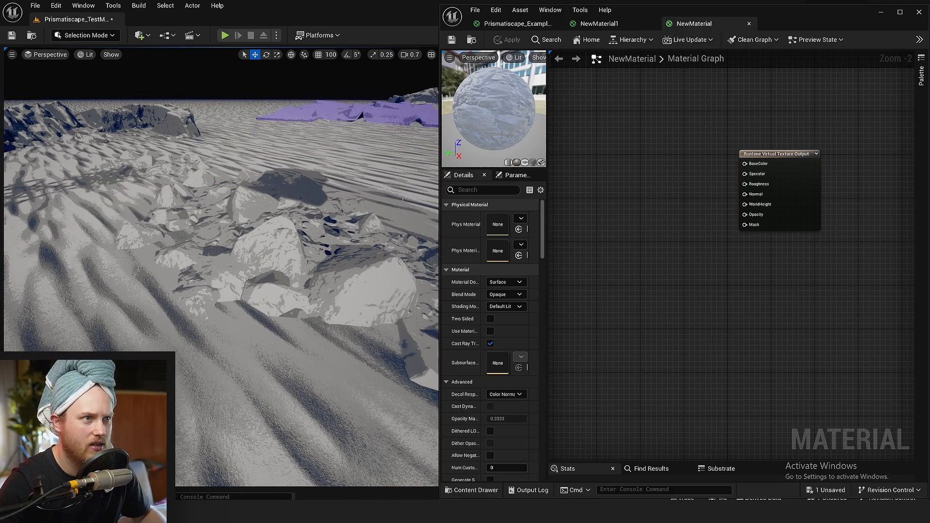
right_click_drag(194, 310, 196, 320)
right_click_drag(712, 300, 687, 401)
scroll(654, 341, "up", 2)
key("w")
mouse_move(180, 157)
right_mouse_down()
mouse_move(181, 140)
mouse_move(181, 157)
right_mouse_up()
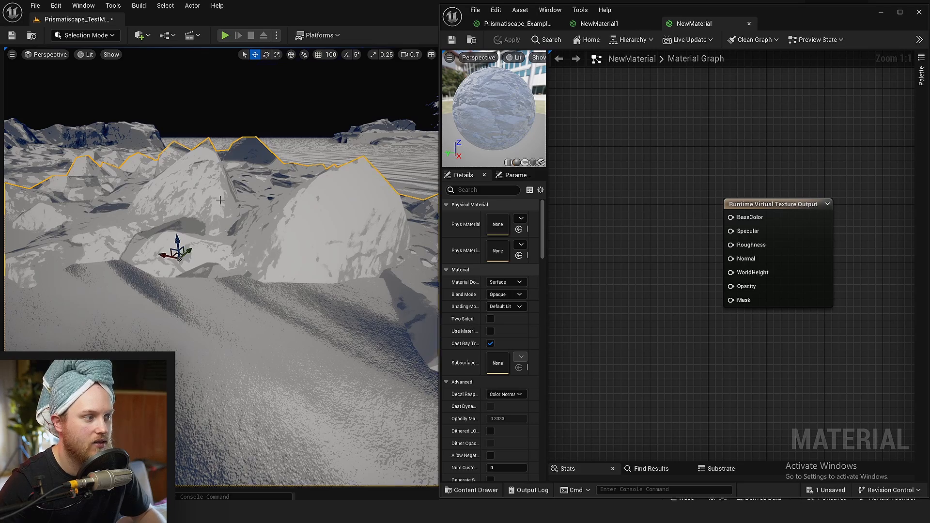
Add an Absolute World Position node and connect its Z output to WorldHeight on the Runtime Virtual Texture Output
scroll(221, 200, "down", 4)
right_click_drag(613, 205, 645, 220)
right_click(626, 241)
type("w")
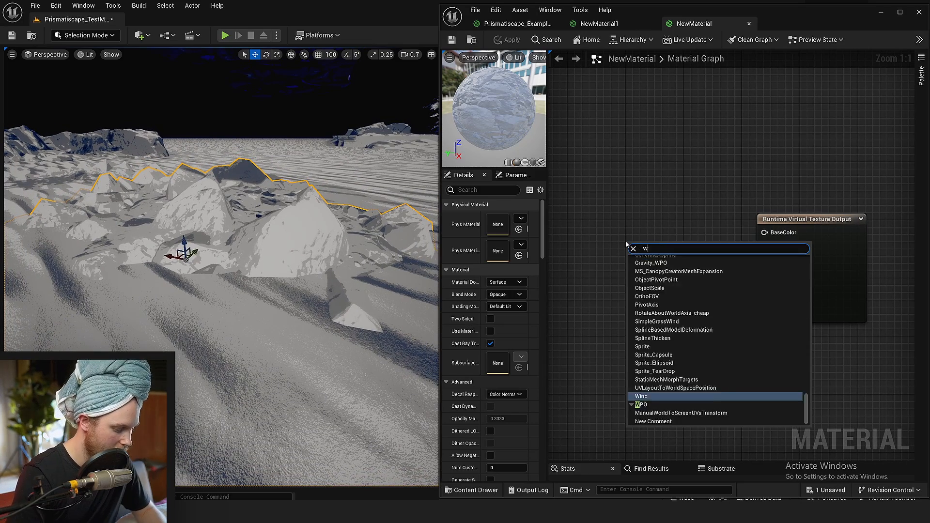
type("orld position")
key("Return")
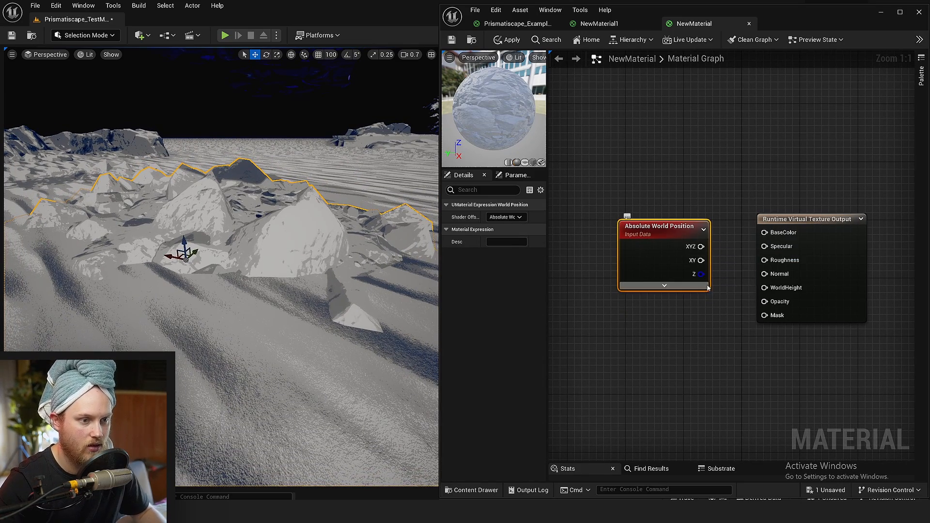
left_click_drag(701, 275, 770, 289)
right_click_drag(771, 138, 750, 189)
left_click(749, 189)
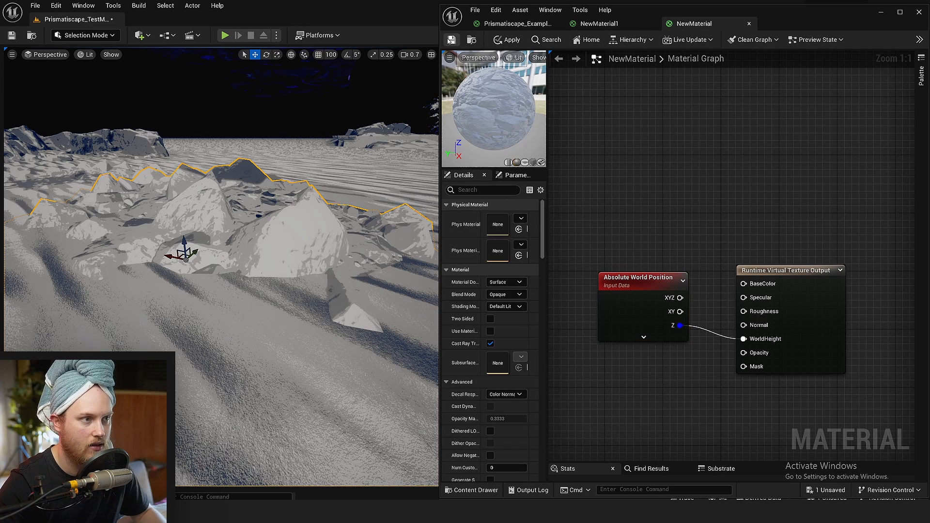
Save NewMaterial and close the material editor
left_click(451, 40)
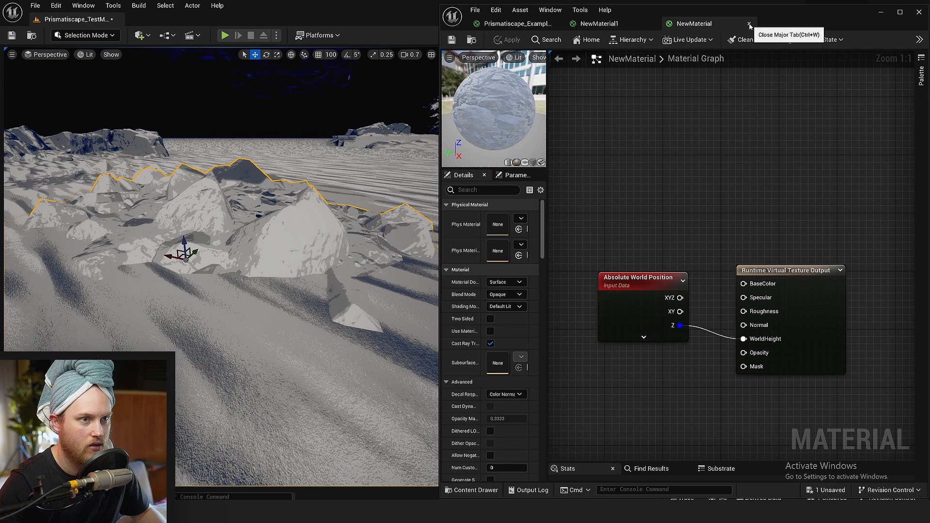
left_click(749, 25)
left_click(920, 12)
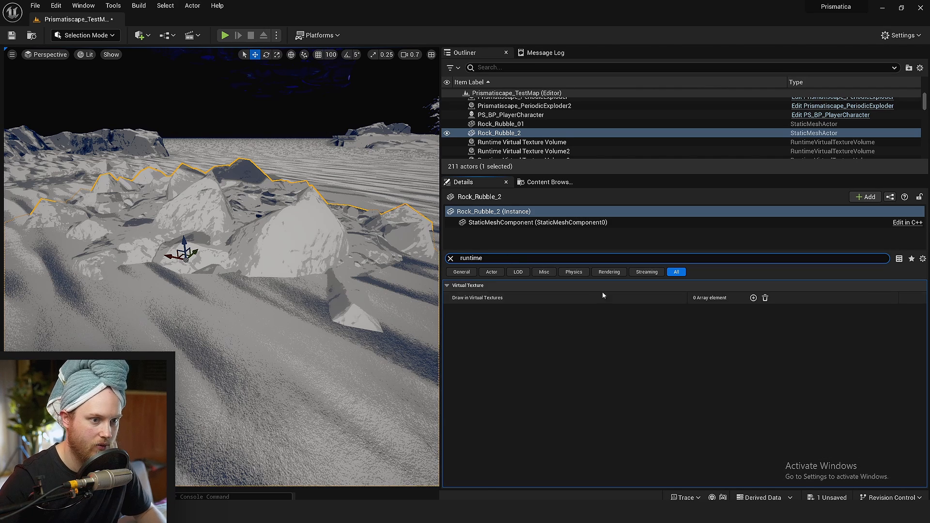
Make Rock_Rubble_2 draw into the Prismatiscape_LandscapeHeight virtual texture, clear the property filter and save the level
left_click(754, 298)
left_click(743, 313)
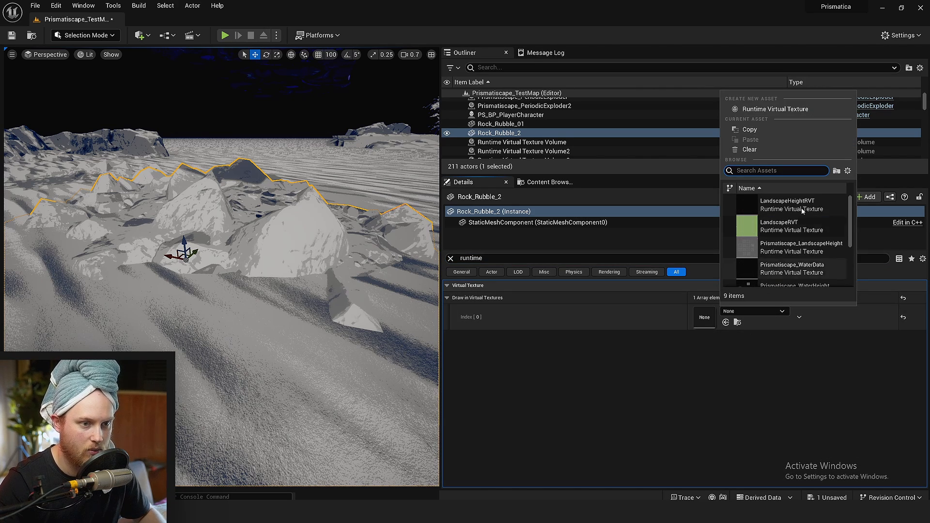
left_click(799, 247)
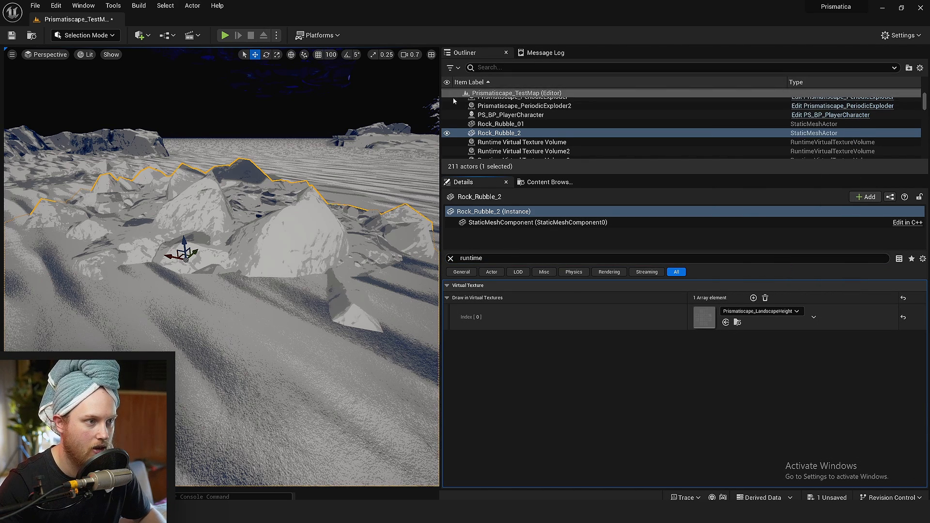
left_click(450, 259)
key("ctrl+s")
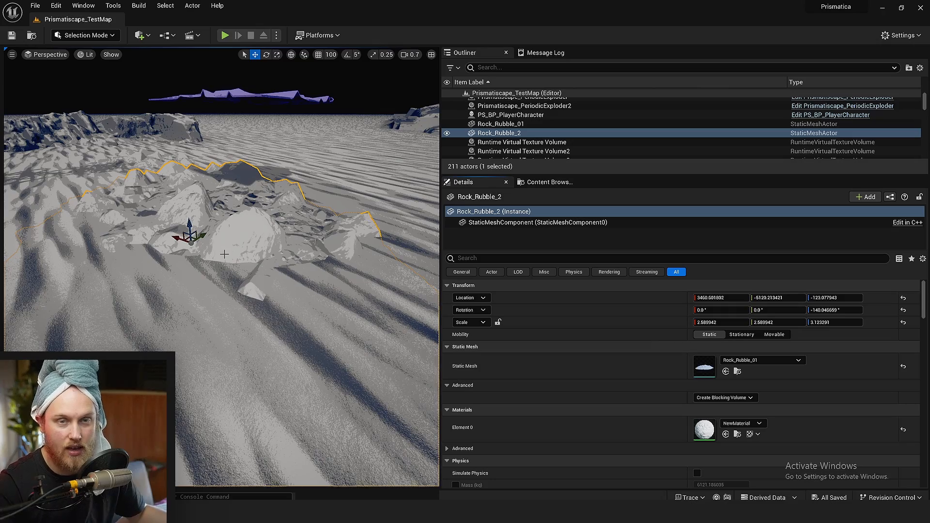
Select the purple bed rug above the rubble, save the level and open the rug's NewMaterial1 material
right_click_drag(197, 274, 281, 231)
left_click(293, 156)
right_click_drag(293, 156, 286, 143)
key("ctrl+s")
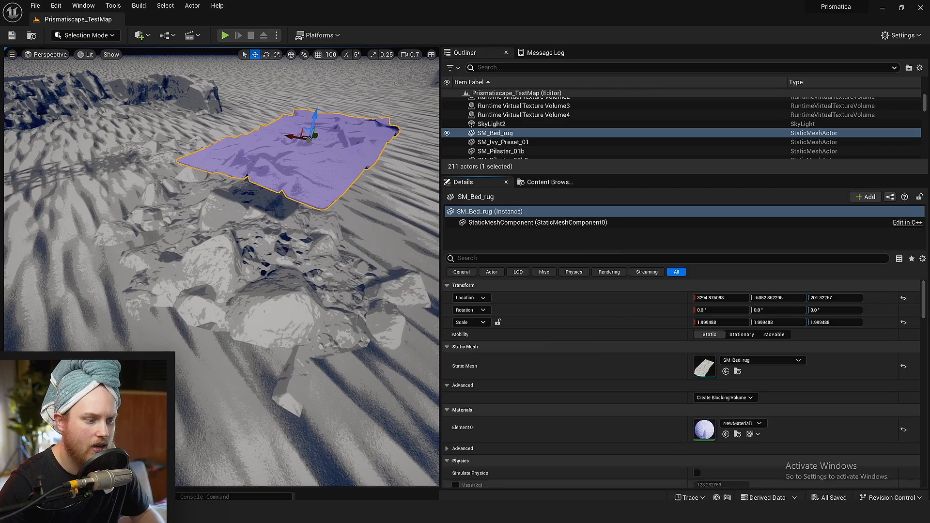
double_click(704, 430)
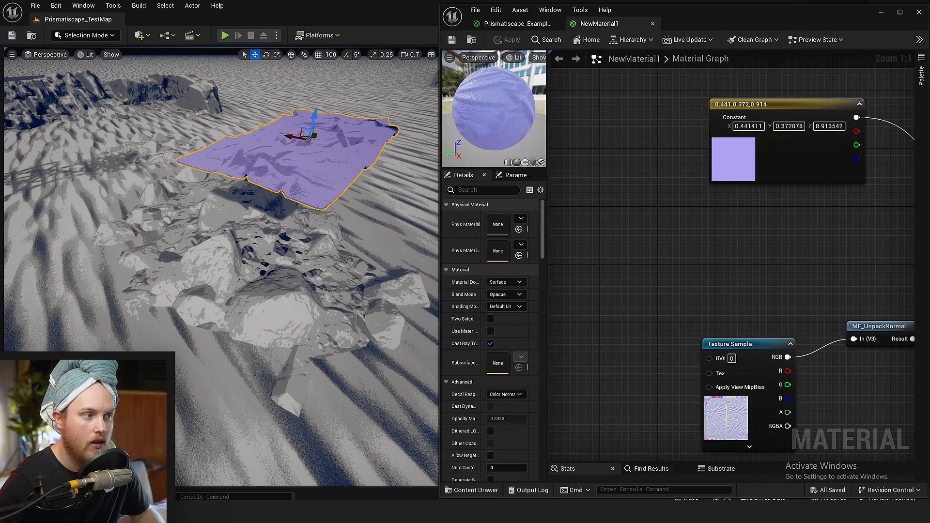
Rearrange the Texture Sample and MF_UnpackNormal nodes to free space beside the material output
right_click_drag(192, 201, 254, 187)
right_click_drag(616, 247, 553, 145)
scroll(717, 291, "down", 3)
right_click_drag(652, 281, 709, 326)
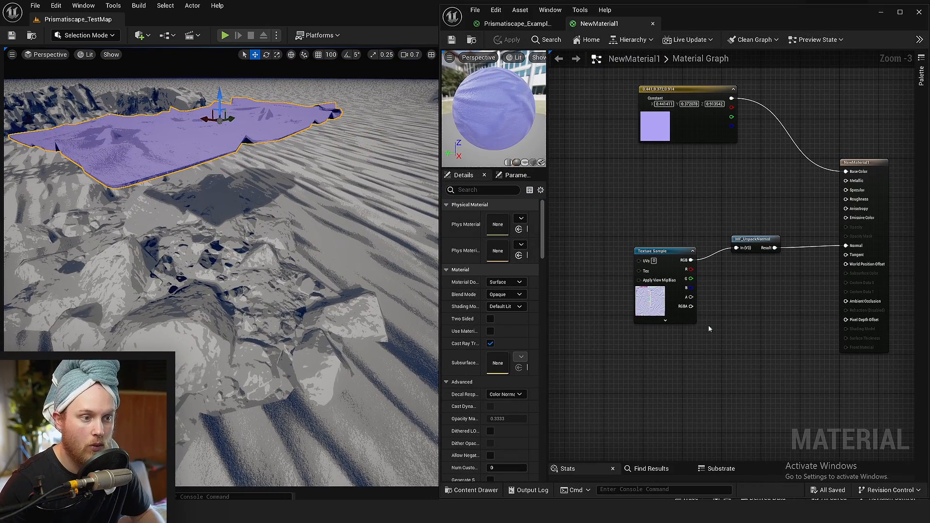
left_click_drag(664, 312, 674, 302)
scroll(676, 337, "up", 3)
right_click_drag(676, 337, 697, 242)
left_click(684, 295)
right_click_drag(731, 296, 552, 323)
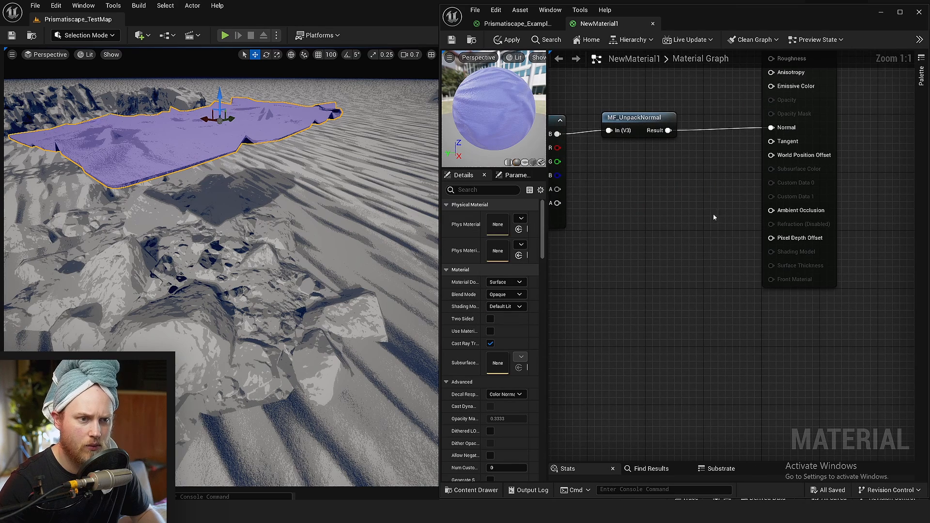
right_click_drag(714, 215, 846, 295)
left_click_drag(774, 170, 594, 187)
left_click(639, 297)
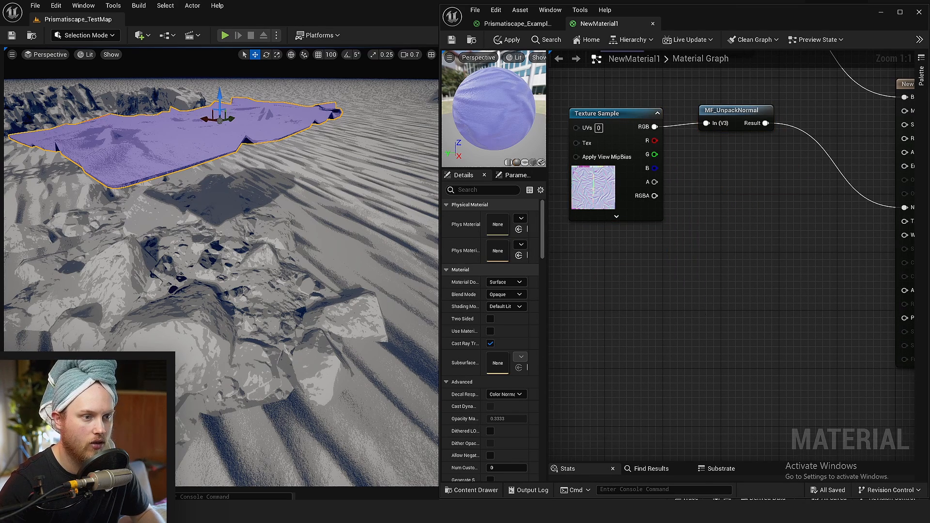
Add a Runtime Virtual Texture Sample node below the Texture Sample and assign Prismatiscape_LandscapeHeight to it
right_click_drag(616, 322, 666, 294)
right_click(666, 294)
type("runtime")
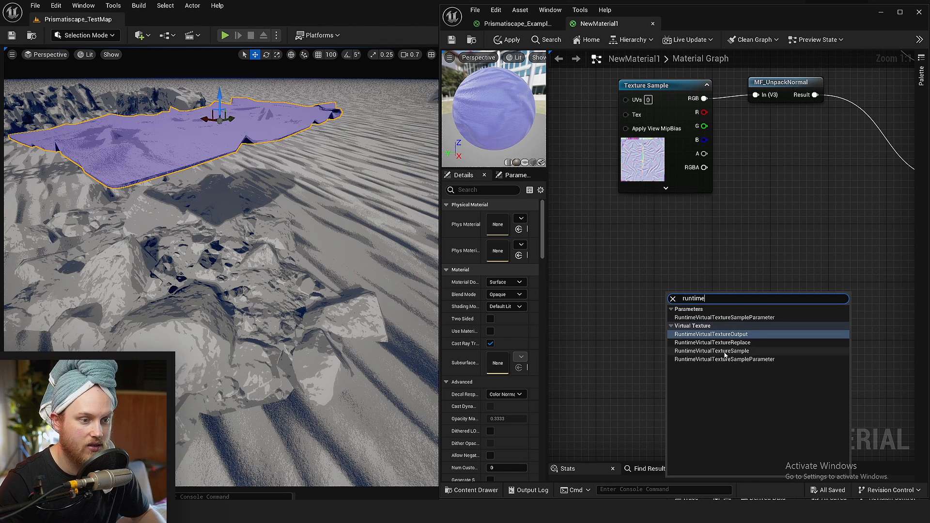
left_click(725, 355)
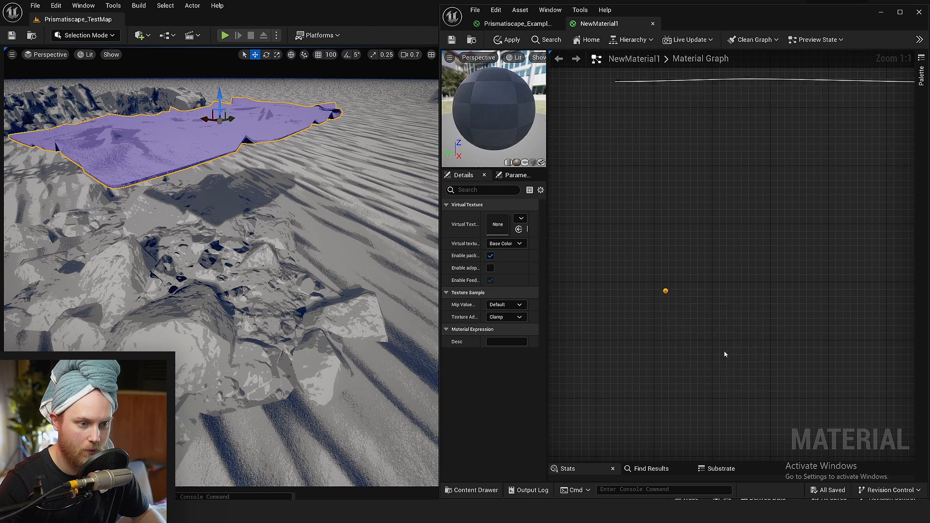
left_click(521, 219)
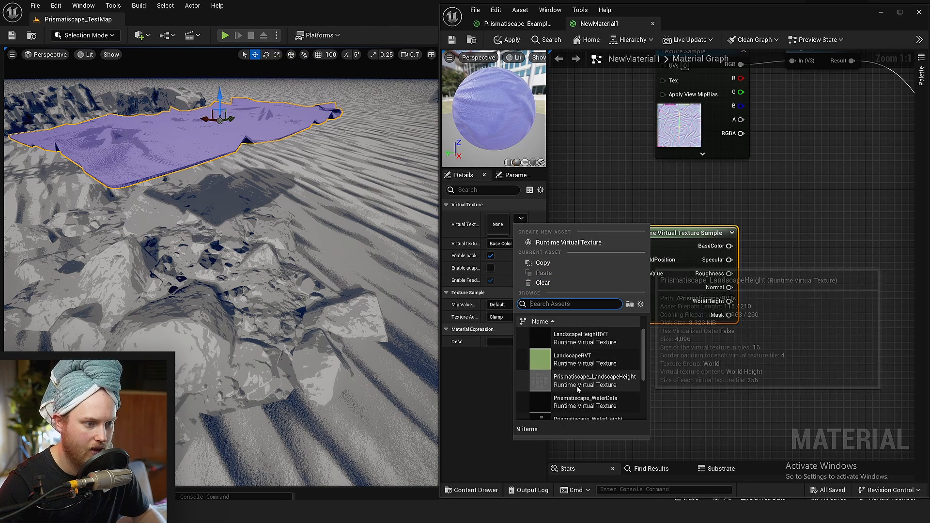
left_click(571, 380)
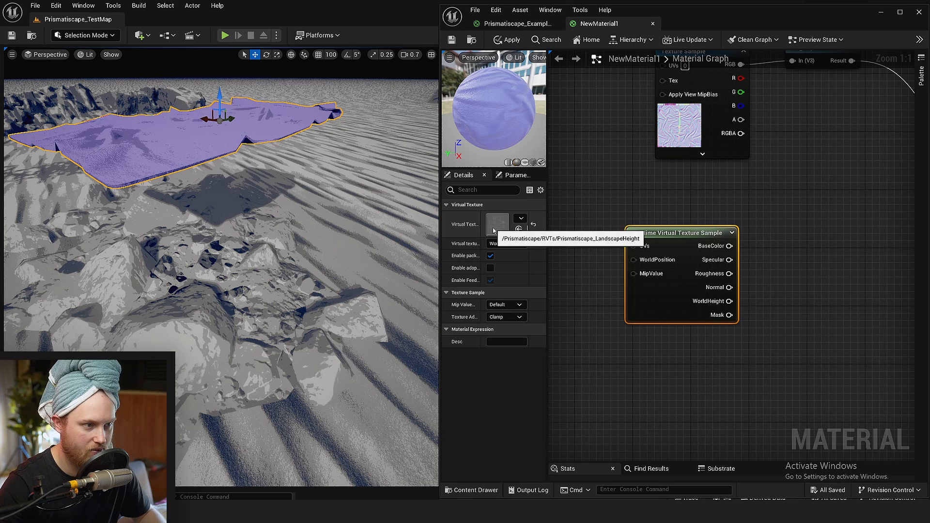
Feed Absolute World Position XYZ into the virtual texture sample's WorldPosition and subtract its Z from the sample's WorldHeight
right_click_drag(560, 233, 739, 265)
left_click(681, 269)
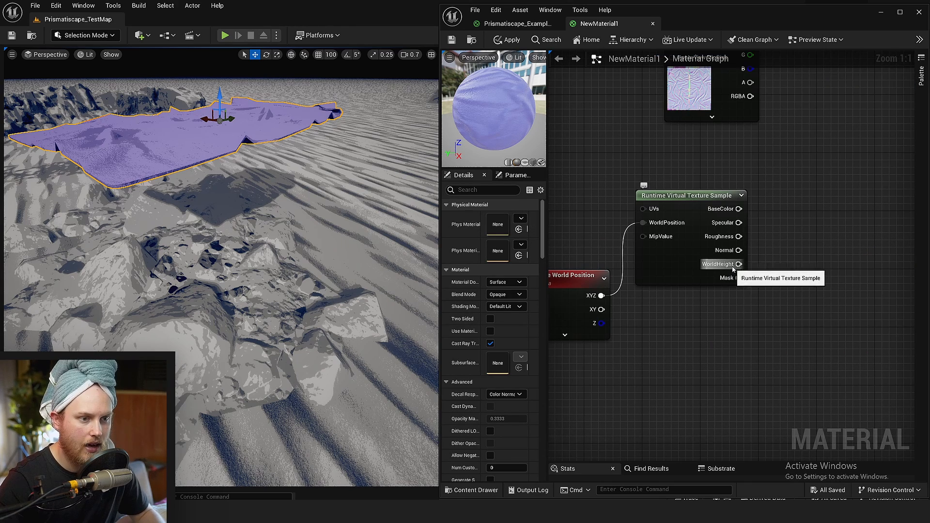
left_click_drag(815, 266, 816, 266)
type("-")
key("Return")
left_click(714, 351)
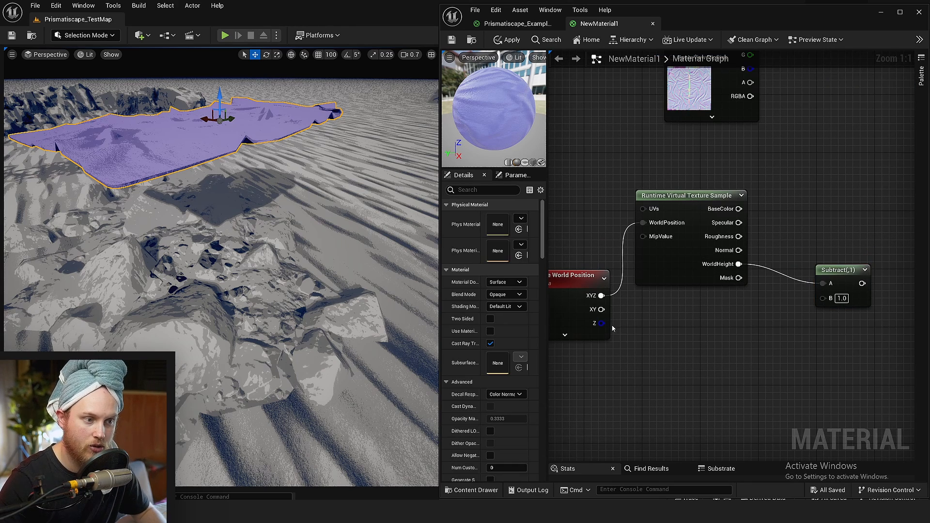
left_click_drag(601, 323, 891, 275)
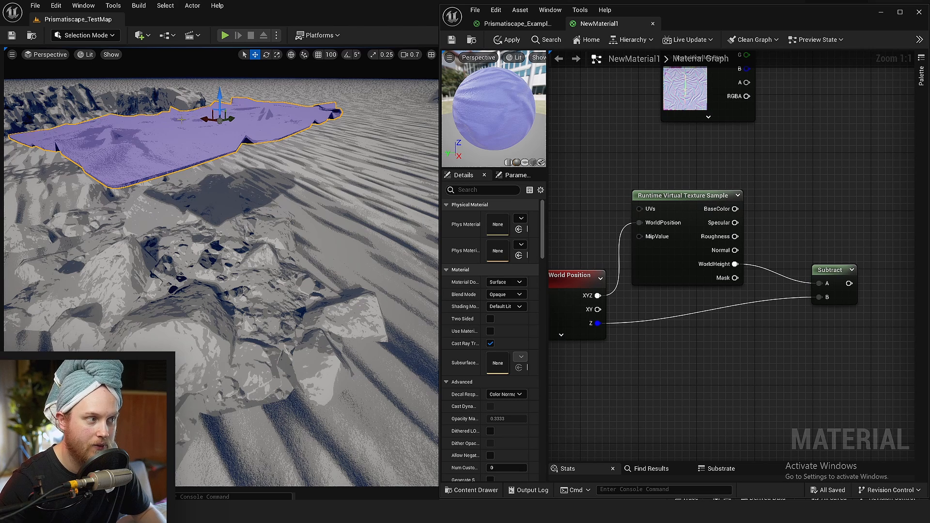
Reposition the Subtract node and feed its result into the X input of a new MakeFloat3 node
left_click_drag(828, 272, 809, 299)
right_click_drag(845, 264, 724, 270)
scroll(724, 271, "down", 2)
left_click(725, 272)
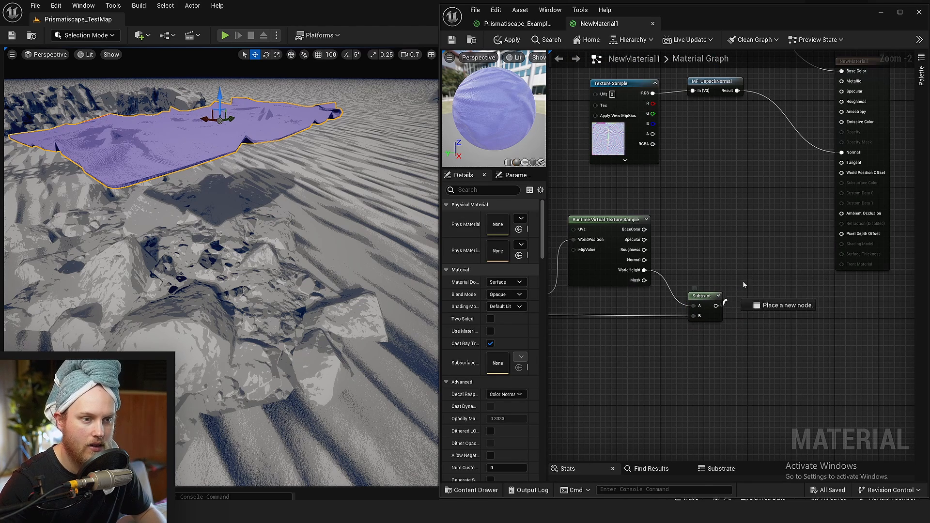
left_click_drag(748, 254, 747, 254)
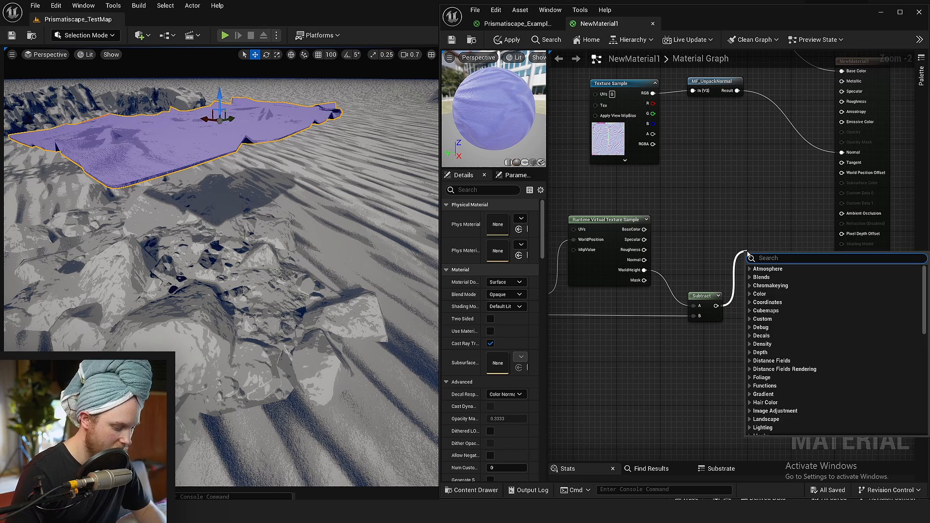
type("make float 3")
key("Return")
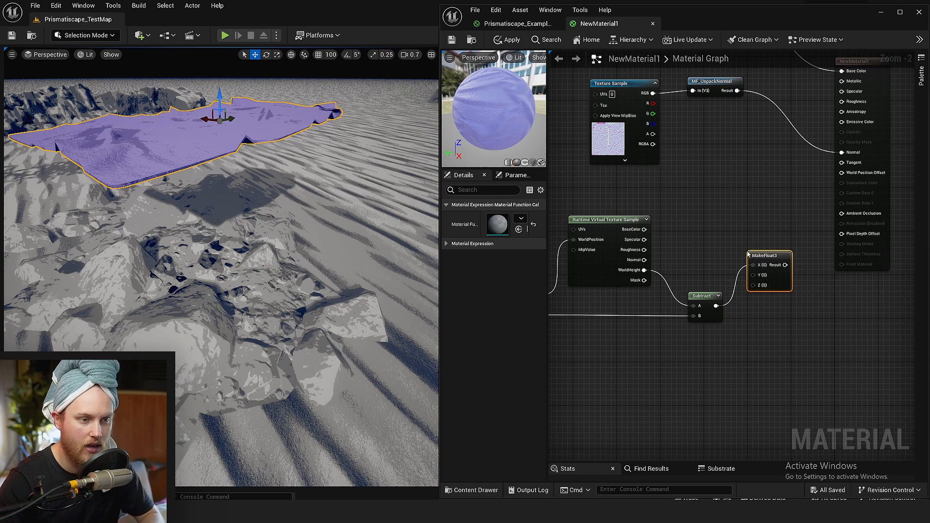
Move the Subtract connection to the Z input of MakeFloat3 and reposition the MakeFloat3 node higher
scroll(756, 263, "up", 2)
left_click_drag(753, 265, 755, 293, "ctrl")
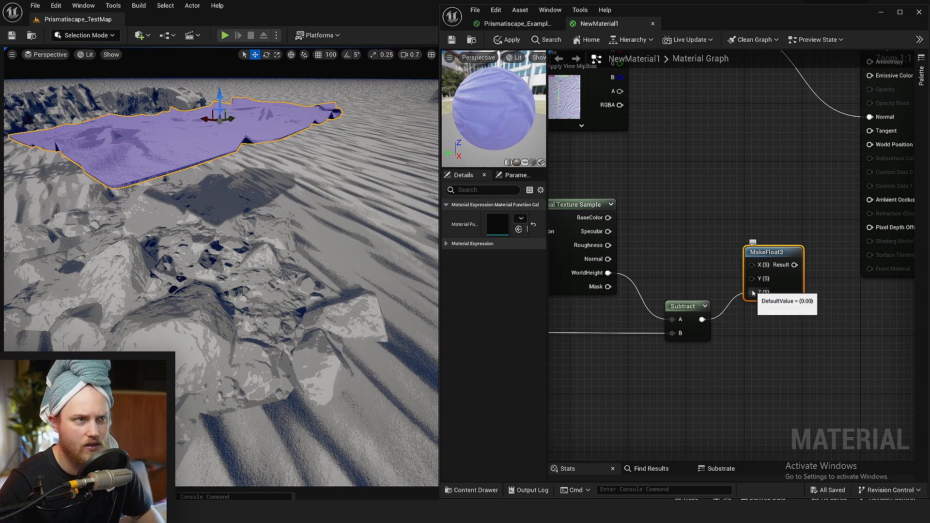
left_click_drag(778, 252, 786, 220)
left_click(802, 161)
Connect the MakeFloat3 result to the material's World Position Offset and save the material
scroll(801, 161, "down", 1)
right_click_drag(801, 162, 730, 164)
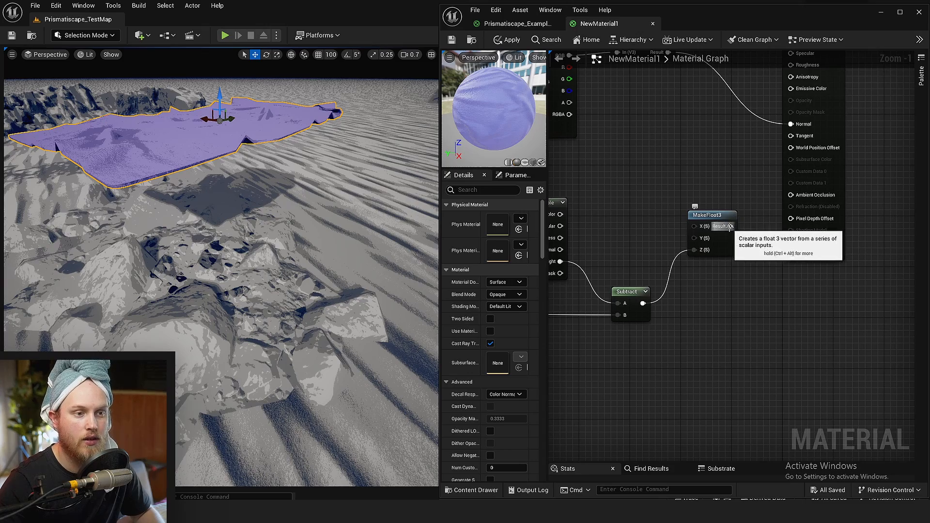
left_click_drag(731, 227, 793, 149)
right_click_drag(688, 163, 852, 174)
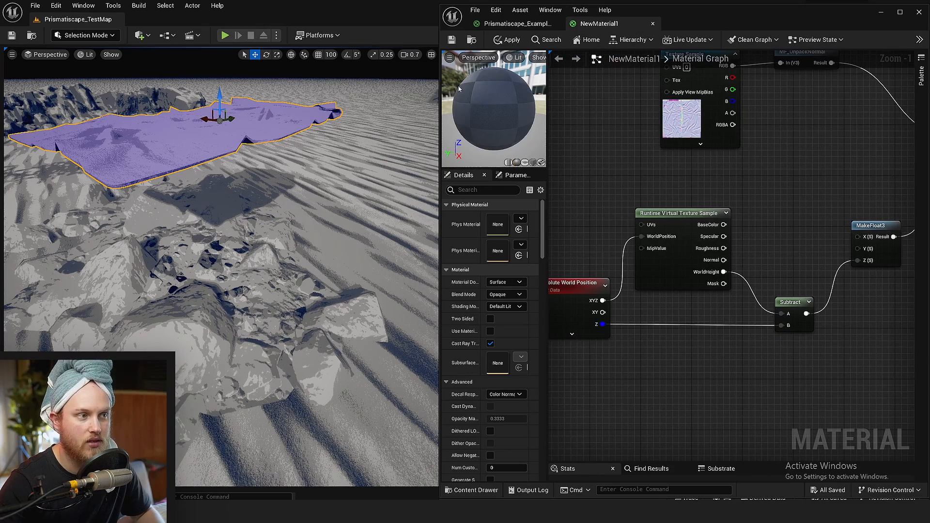
left_click(454, 37)
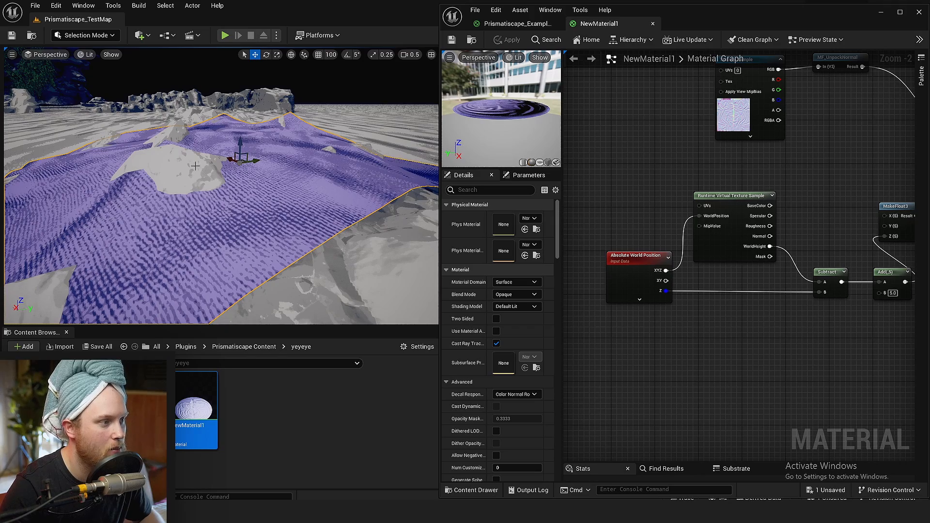
Set the Add node's B constant to 10 and save the material
right_click_drag(272, 200, 281, 208)
key("s")
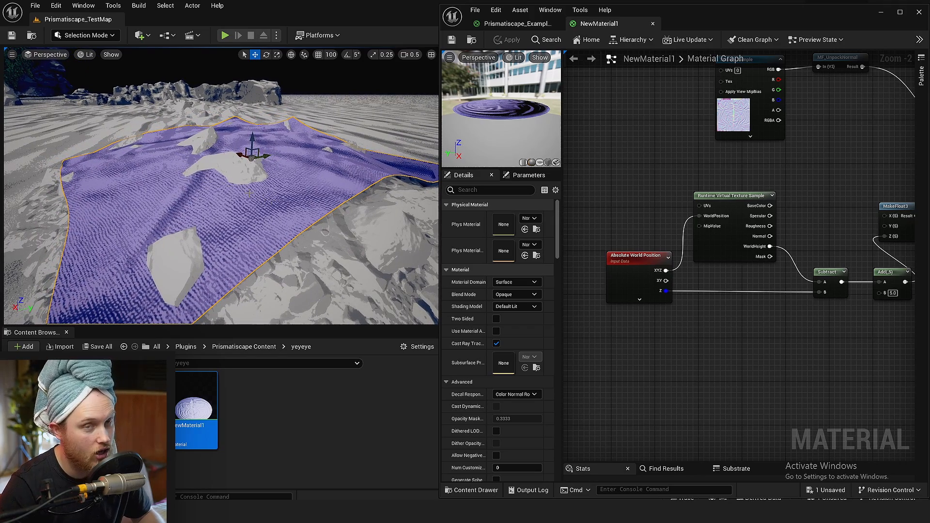
right_click_drag(244, 176, 233, 177)
key("d")
right_click_drag(829, 307, 669, 301)
scroll(717, 282, "up", 2)
left_click(733, 279)
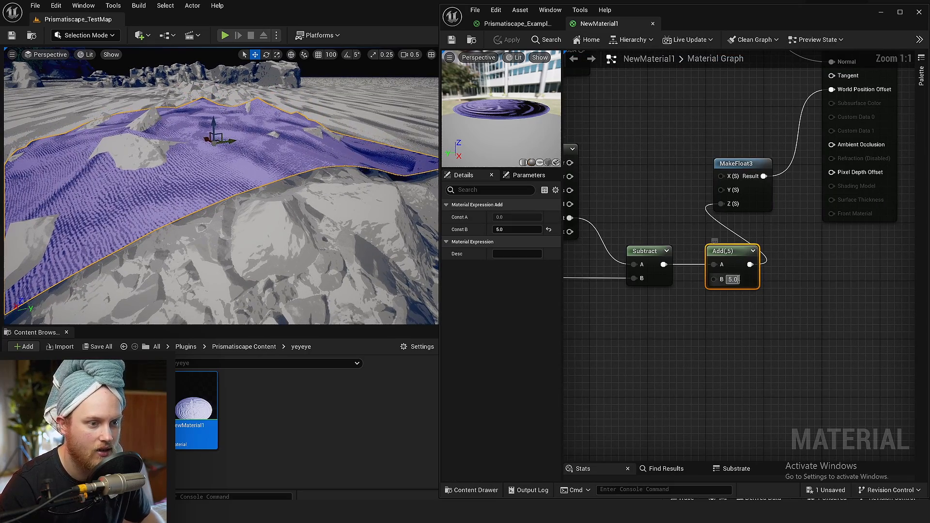
type("10")
left_click(650, 207)
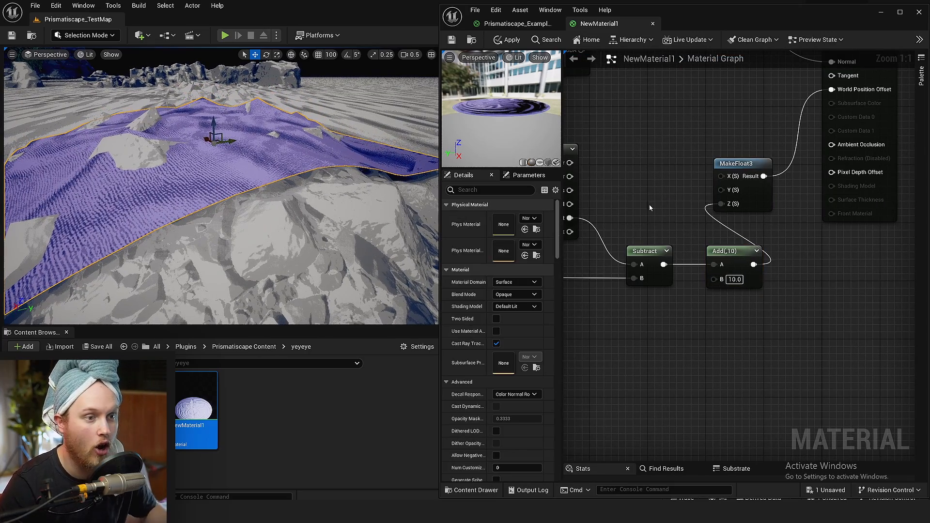
left_click(452, 40)
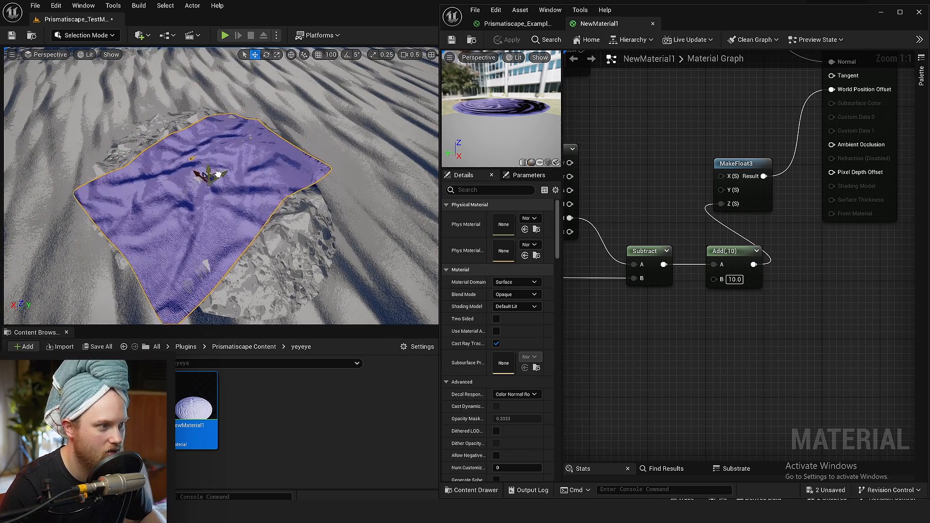
Move the rug mesh across the rock pile in the level and raise it
mouse_move(252, 172)
left_mouse_down()
mouse_move(324, 146)
mouse_move(251, 188)
left_mouse_up()
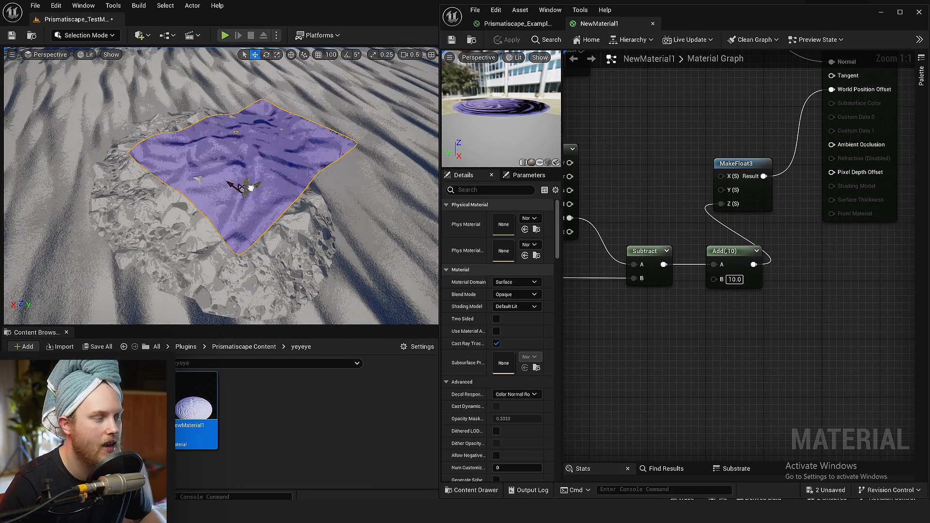
right_click_drag(235, 191, 233, 167)
key("s")
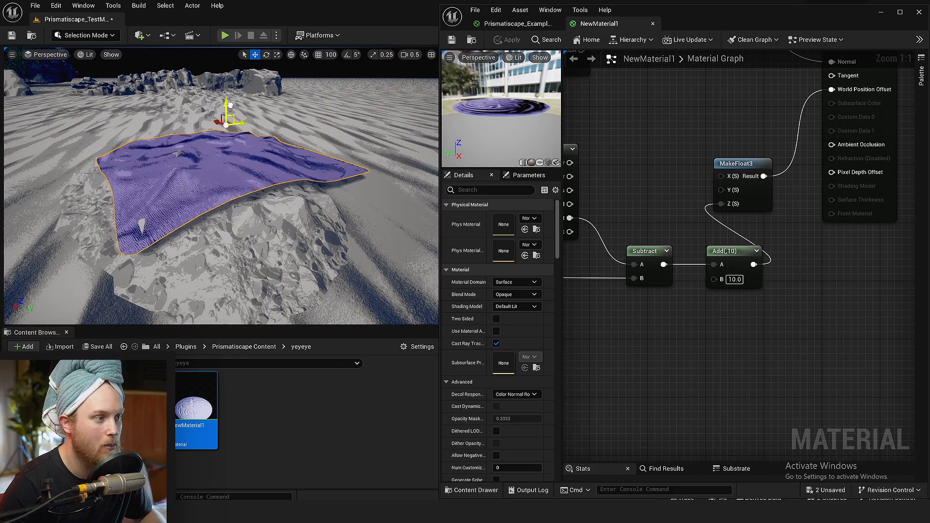
Disconnect the MakeFloat3 result from World Position Offset and save the material
right_click_drag(736, 332, 728, 374)
left_click(756, 218, "alt")
right_click_drag(730, 177, 780, 253)
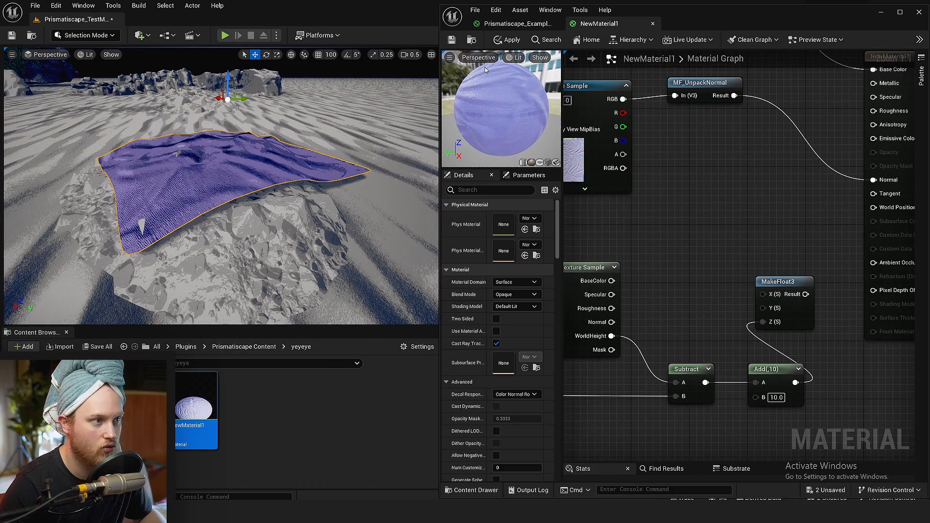
left_click(456, 44)
Examine the rug's undeformed shape from several angles alongside the Z output of Absolute World Position
key("w")
right_click_drag(284, 152, 251, 185)
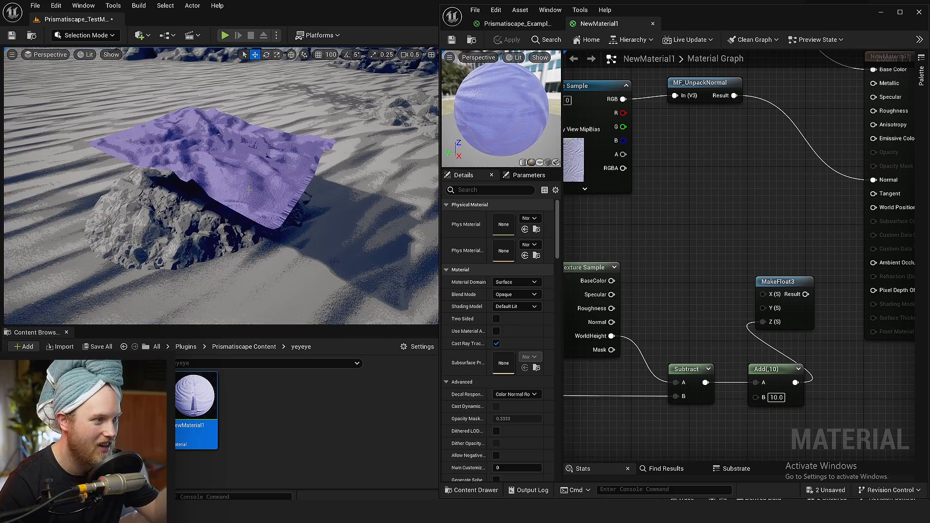
right_click_drag(242, 194, 237, 203)
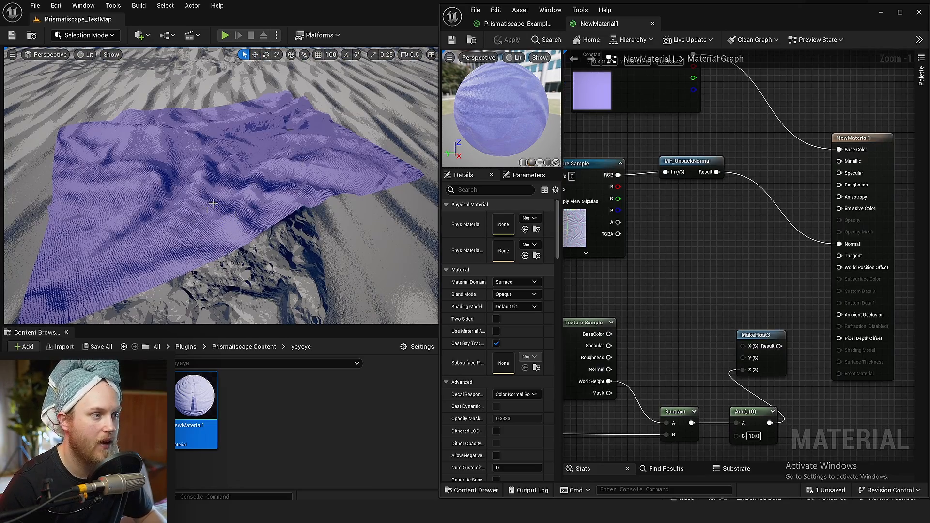
right_click_drag(213, 204, 266, 155)
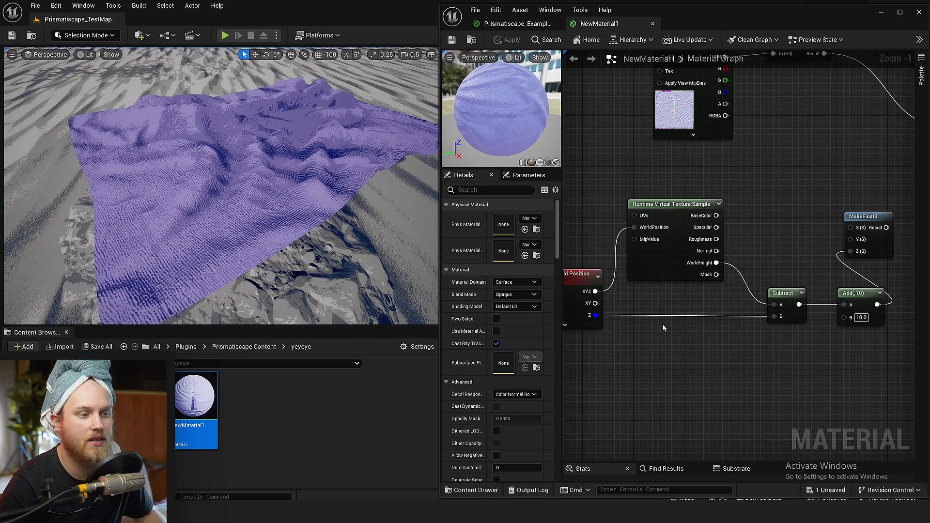
right_click_drag(662, 326, 727, 288)
scroll(739, 299, "up", 1)
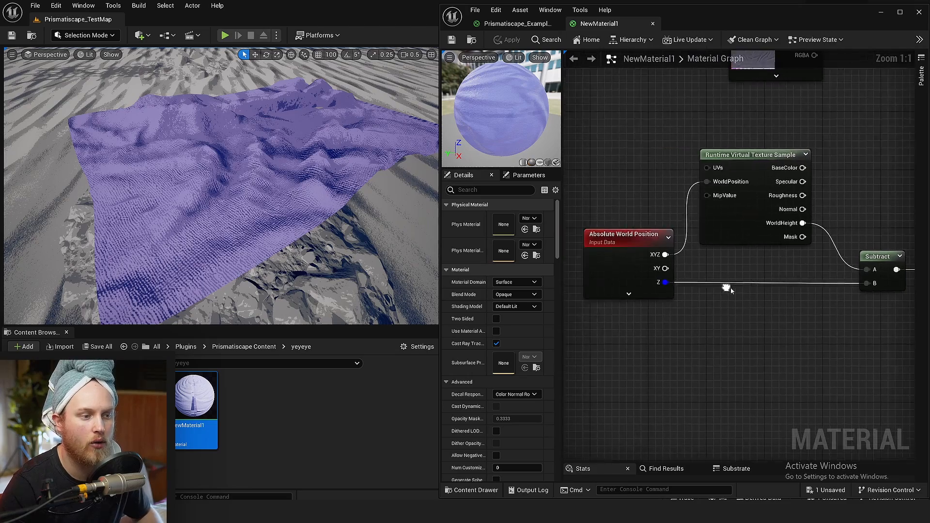
scroll(687, 274, "up", 3)
left_click_drag(571, 283, 568, 283)
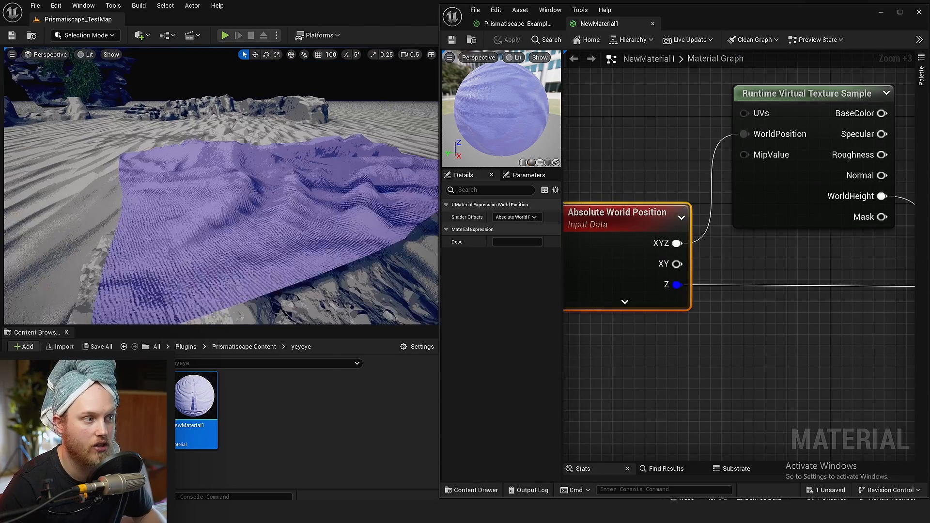
right_click_drag(223, 194, 223, 167)
key("w")
key("s")
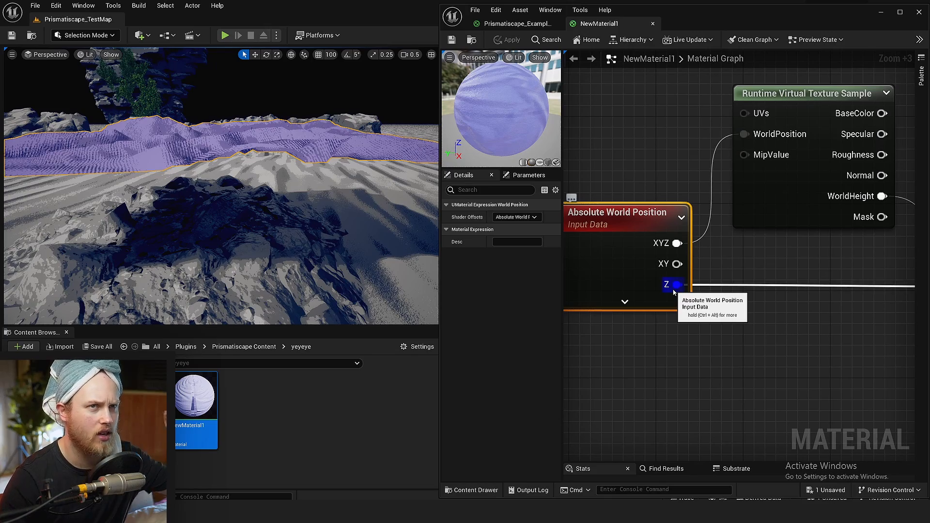
key("s")
right_click_drag(260, 243, 260, 215)
left_click(696, 327)
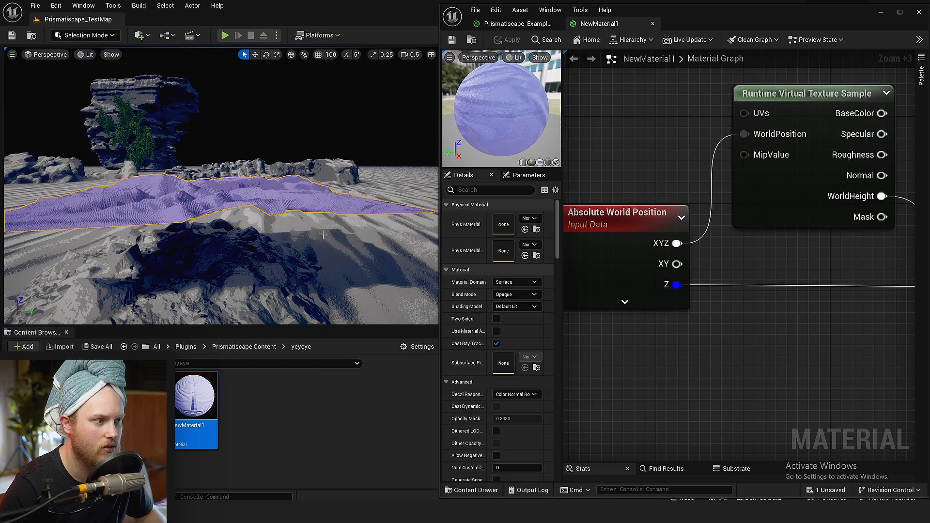
left_click_drag(323, 235, 323, 207, "alt")
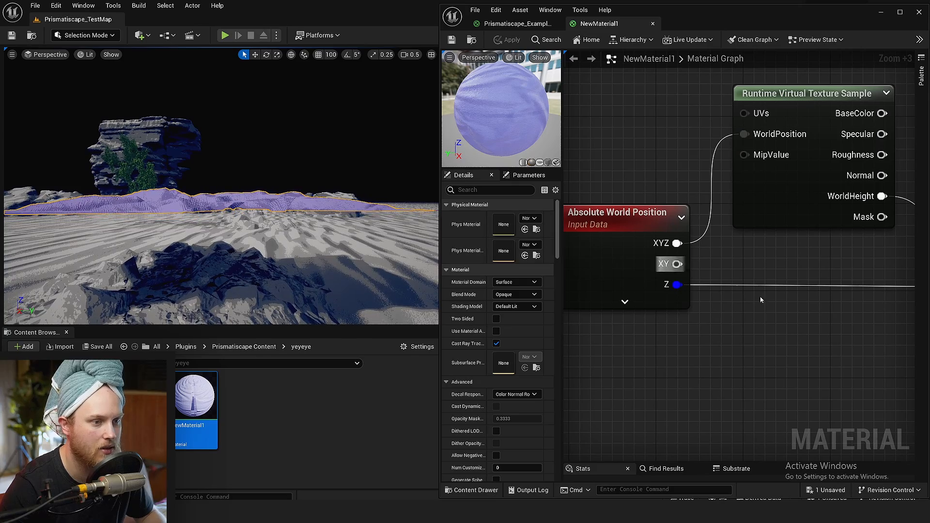
Add an ObjectPivotPoint node below the Absolute World Position node
right_click_drag(760, 334, 753, 287)
right_click(631, 322)
type("object pivot")
key("Return")
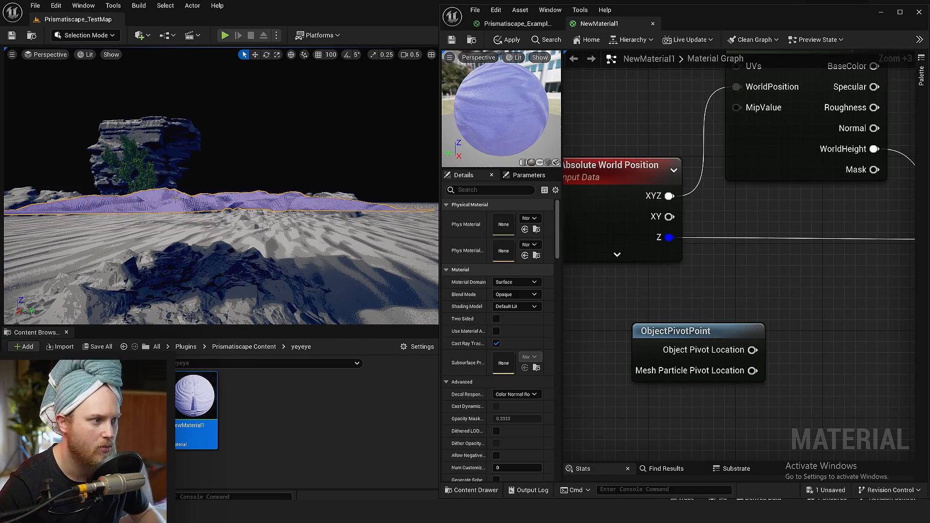
Examine the rug's pivot height against its undulating surface from a low viewpoint
left_click_drag(243, 197, 244, 216, "alt")
right_click_drag(247, 204, 229, 225)
scroll(229, 236, "down", 3)
key("w")
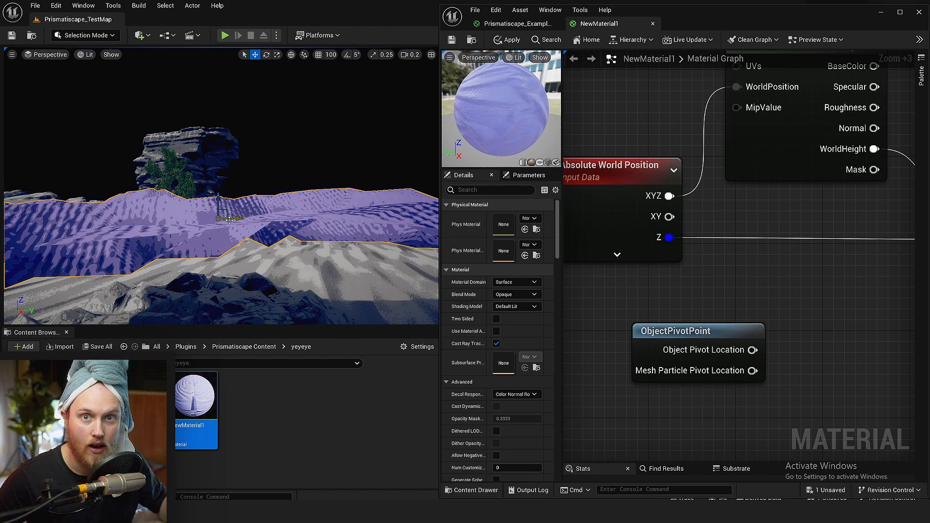
key("s")
mouse_move(219, 275)
right_mouse_down()
mouse_move(216, 267)
mouse_move(220, 274)
right_mouse_up()
key("q")
scroll(220, 275, "down", 1)
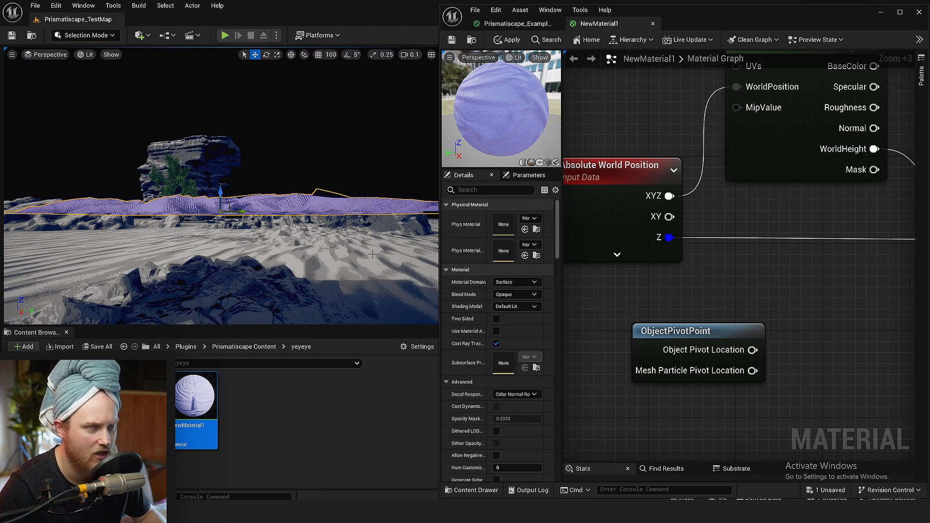
Feed Object Pivot Location into a new ComponentMask node with only the B channel enabled
right_click_drag(750, 308, 688, 247)
scroll(727, 304, "down", 3)
right_click_drag(304, 186, 297, 211)
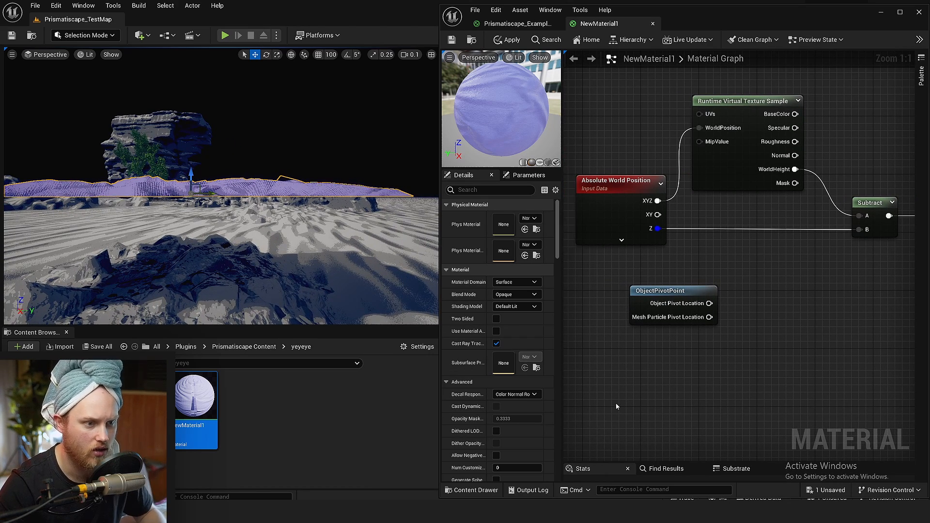
left_click_drag(709, 303, 761, 312)
type("mask")
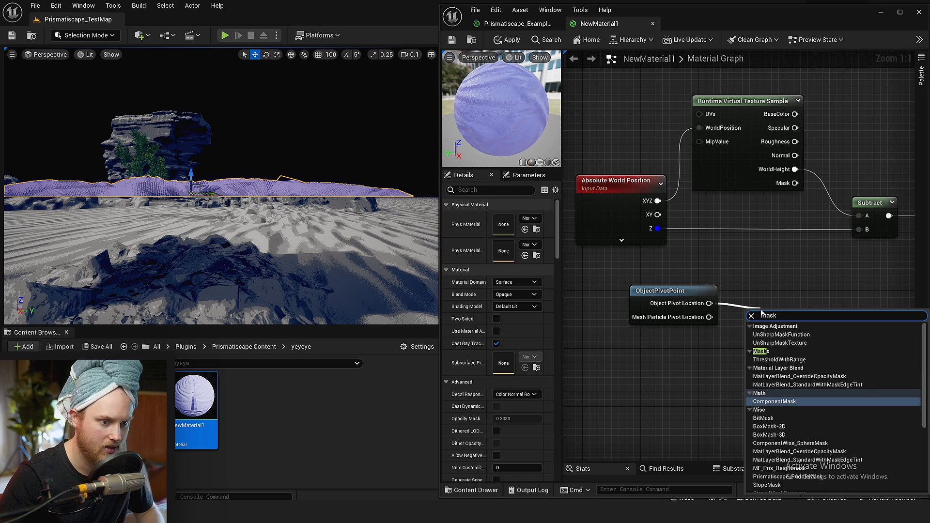
key("Return")
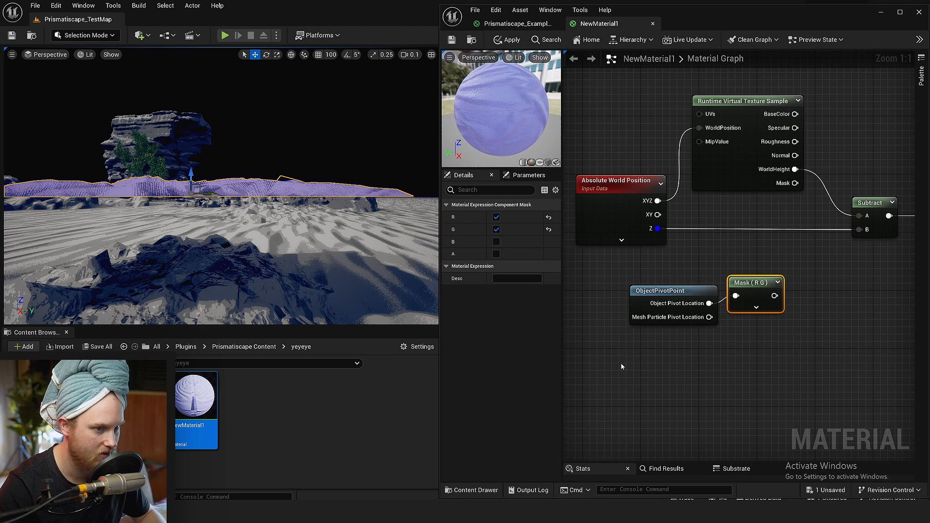
left_click(496, 242)
left_click(497, 230)
left_click(496, 217)
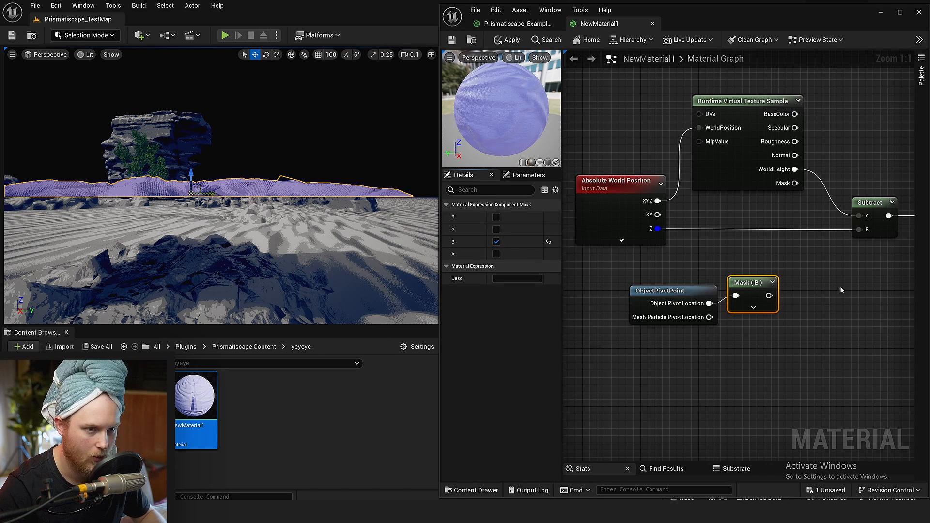
Reconnect the MakeFloat3 result to the material's World Position Offset
left_click(782, 287)
left_click_drag(869, 228, 870, 232)
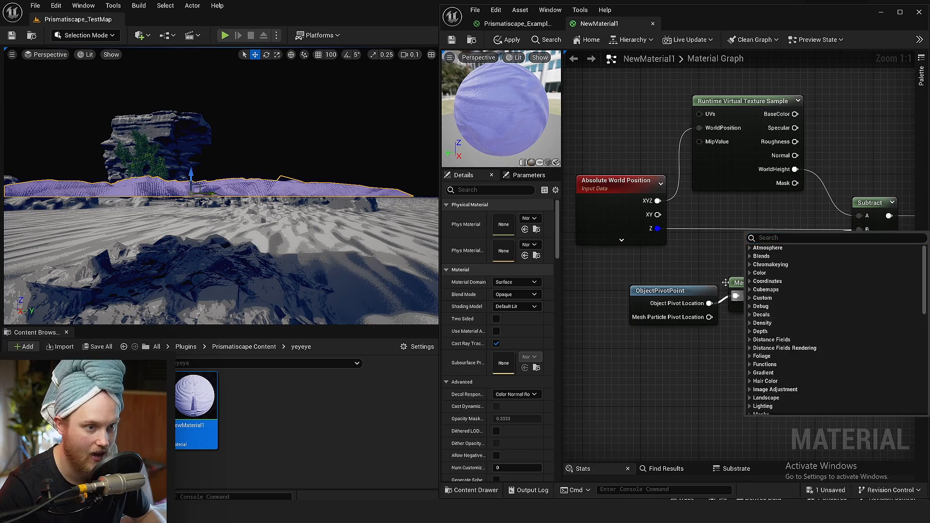
right_click_drag(727, 267, 626, 268)
scroll(750, 281, "down", 3)
right_click_drag(750, 281, 679, 308)
scroll(819, 217, "up", 3)
right_click_drag(819, 218, 756, 258)
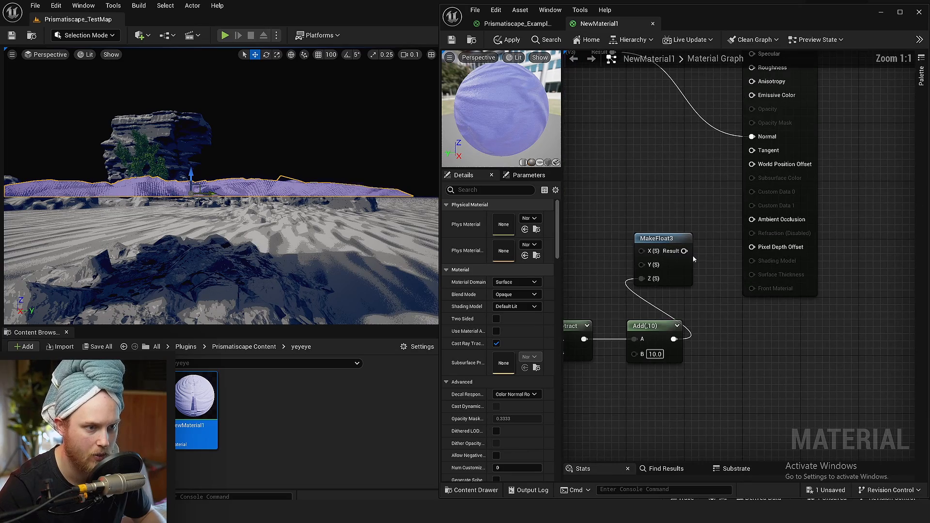
left_click_drag(758, 169, 757, 168)
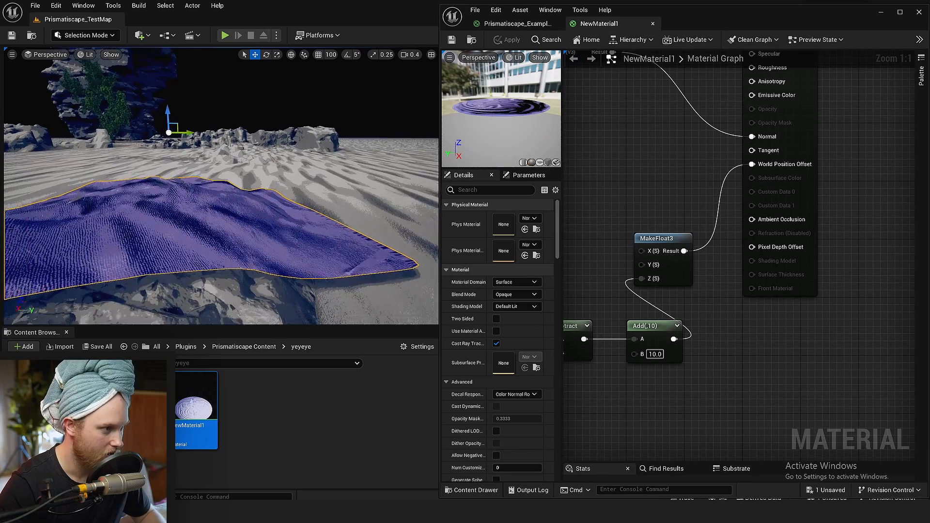
right_click_drag(191, 249, 152, 257)
Replace the Subtract node's B input with the Mask (B) output, save the material and check the rug in the level
right_click_drag(765, 363, 881, 353)
right_click_drag(610, 414, 797, 343)
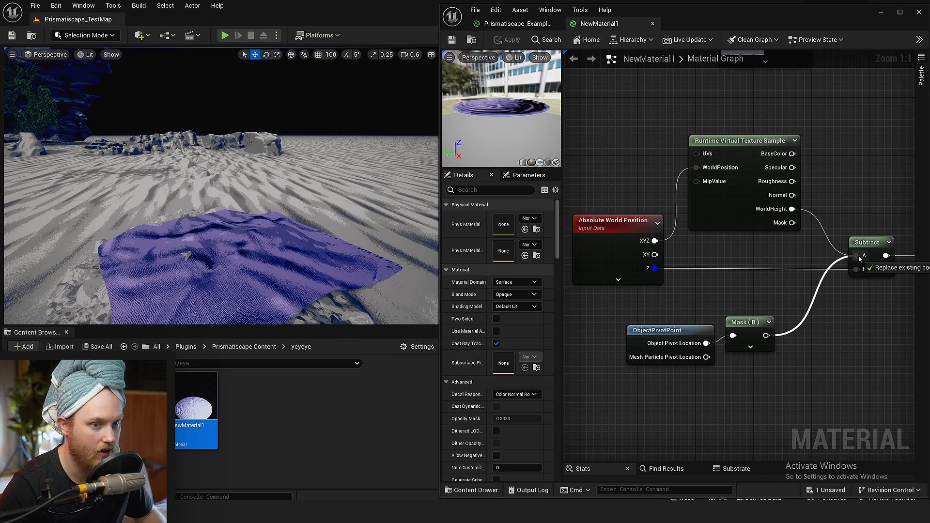
left_click_drag(856, 268, 857, 268)
key("ctrl+s")
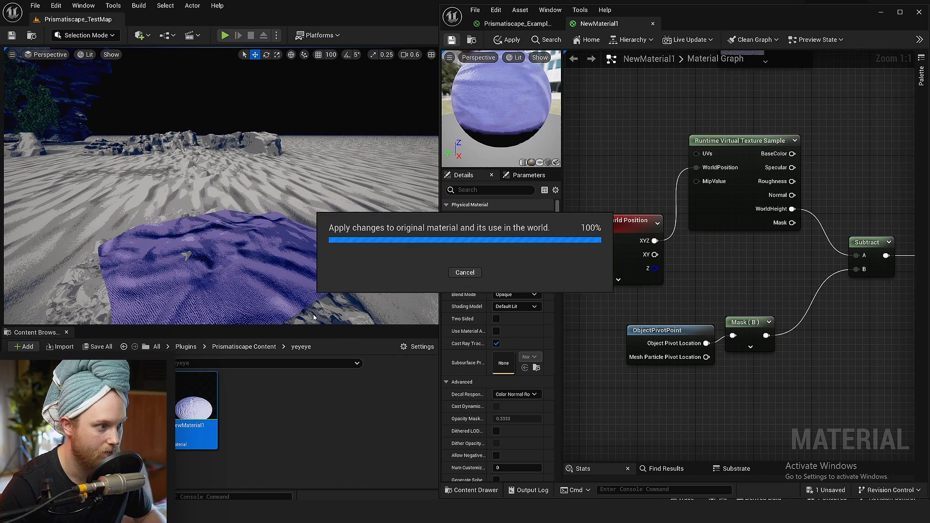
key("w")
right_click_drag(328, 219, 329, 219)
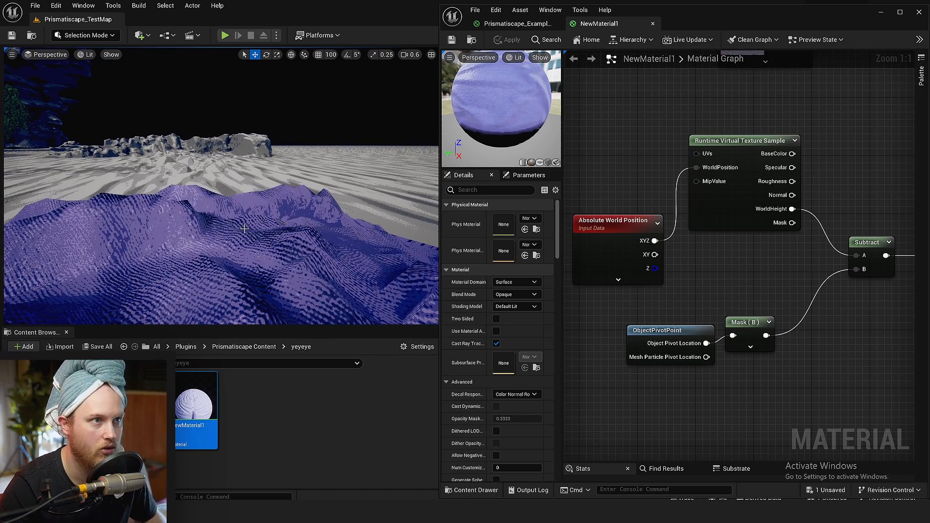
key("s")
right_click_drag(244, 228, 247, 278)
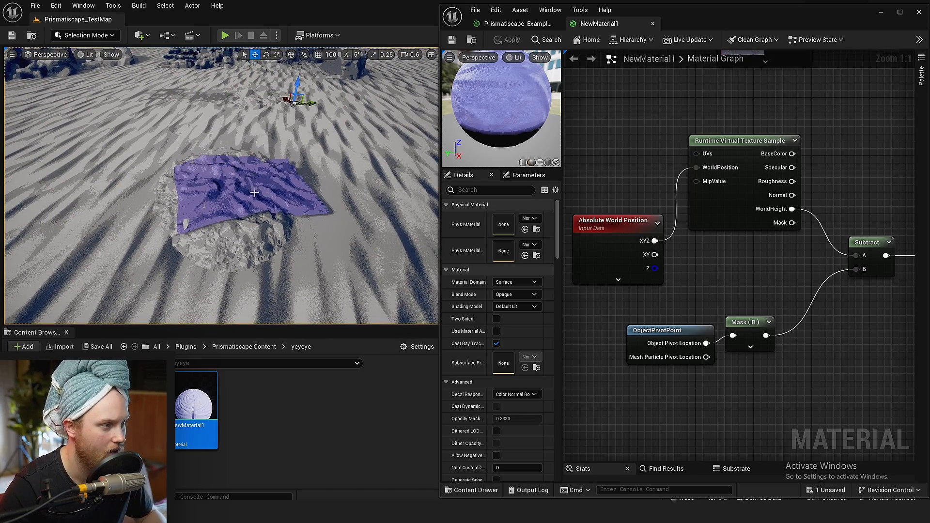
Minimize the material editor, make the level viewport fullscreen and move the rug onto the large smooth terrain folds
left_click(885, 15)
key("F11")
right_click_drag(518, 201, 516, 172)
left_click_drag(513, 194, 372, 383)
key("w")
right_click_drag(418, 294, 418, 257)
key("s")
key("w")
key("s")
key("e")
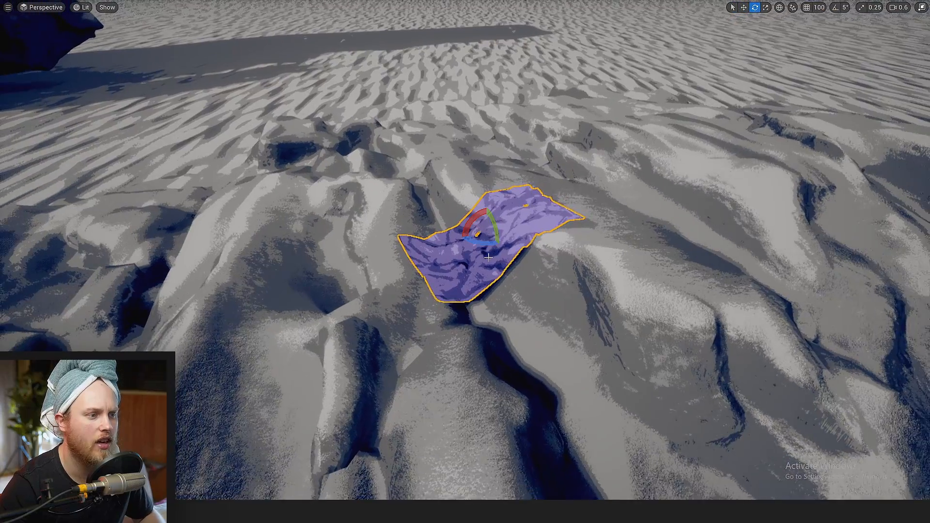
Inspect up close how the rug drapes over the terrain folds
left_click_drag(503, 264, 510, 272)
key("w")
right_click_drag(510, 272, 482, 259)
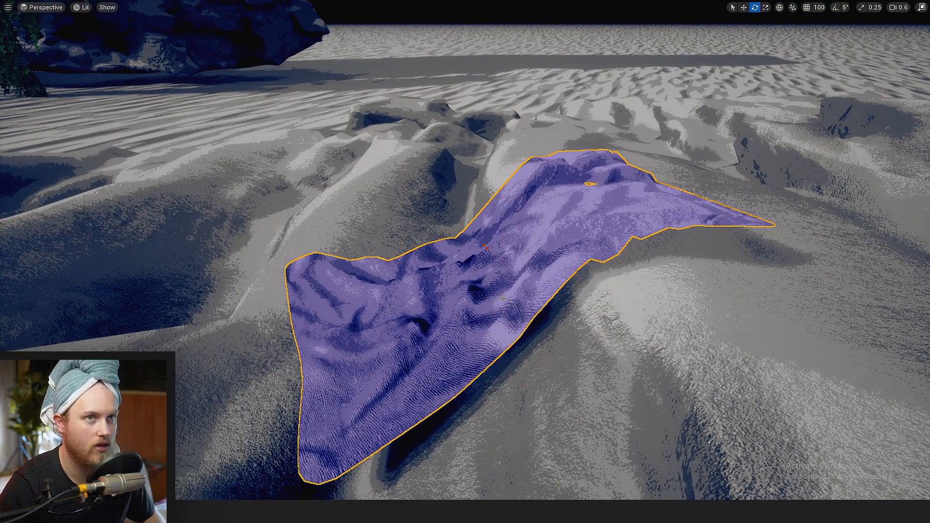
key("s")
right_click_drag(502, 294, 460, 283)
key("w")
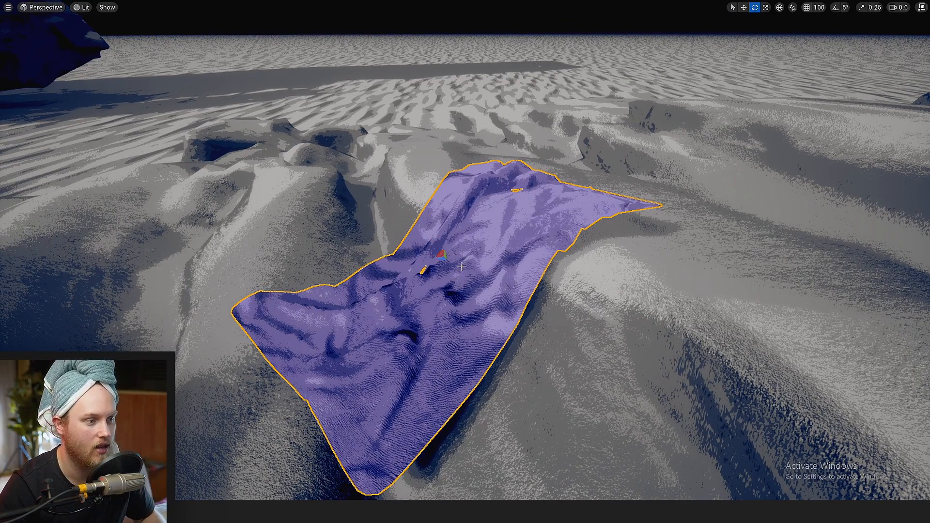
Move the rug down and up along its vertical axis over the terrain folds to test its draping at different pivot heights
right_click_drag(468, 263, 462, 281)
key("s")
key("w")
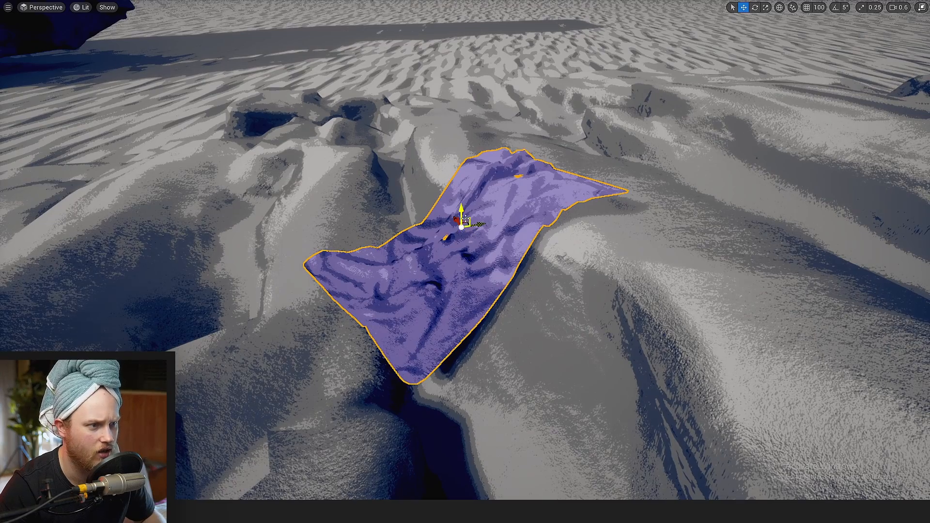
mouse_move(461, 212)
left_mouse_down()
mouse_move(461, 116)
mouse_move(441, 228)
mouse_move(438, 90)
mouse_move(481, 343)
left_mouse_up()
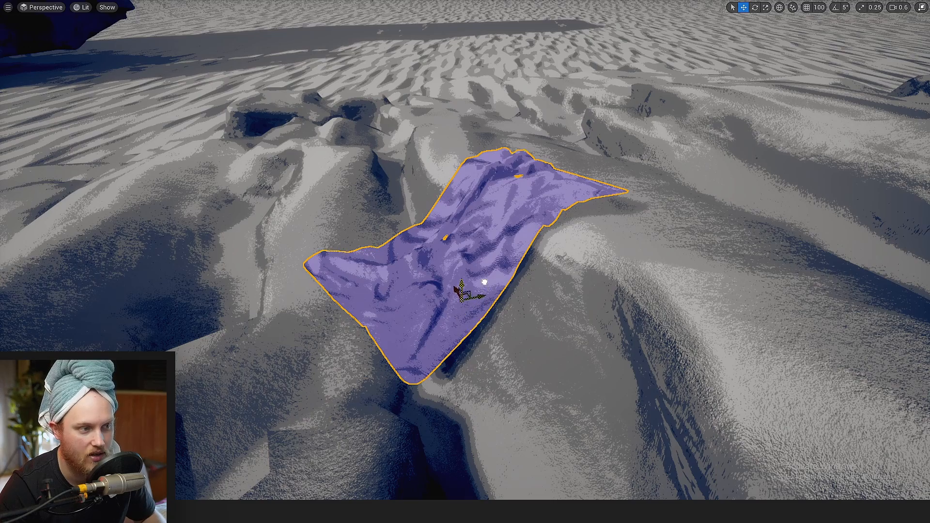
left_click_drag(484, 282, 474, 26)
key("s")
right_click_drag(474, 26, 473, 3)
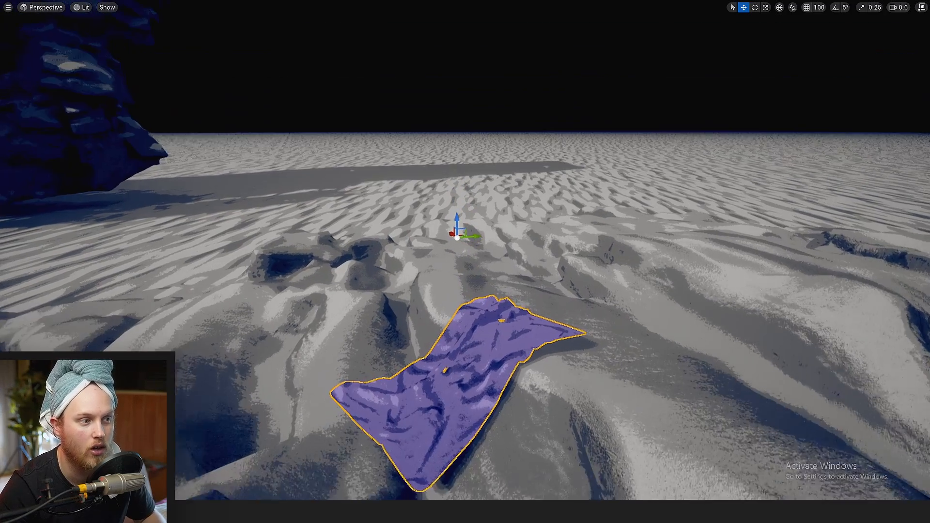
key("w")
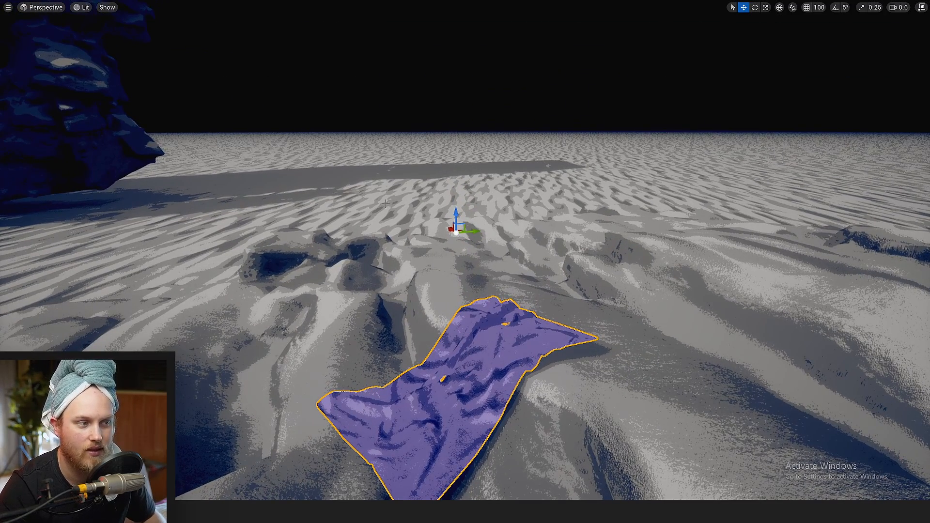
left_click_drag(456, 213, 500, 413, "shift")
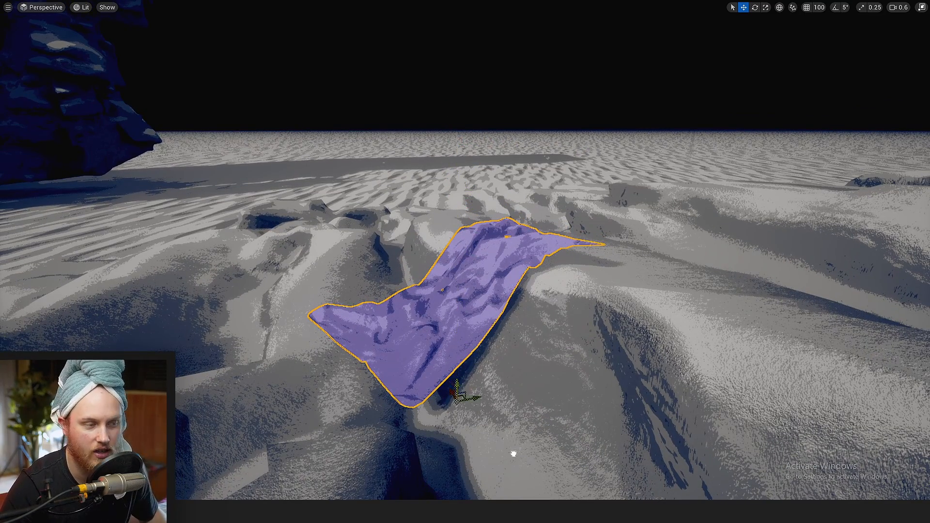
left_click_drag(513, 454, 494, 357)
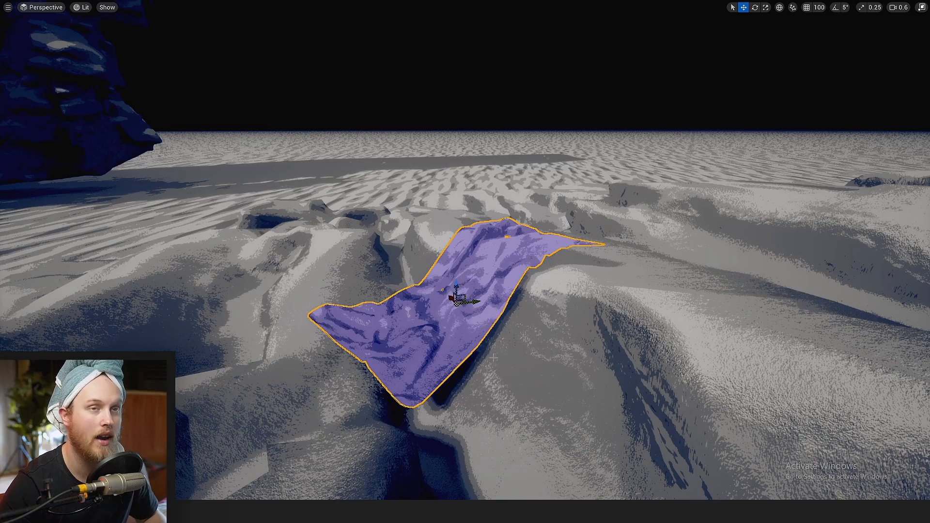
right_click_drag(484, 319, 502, 264)
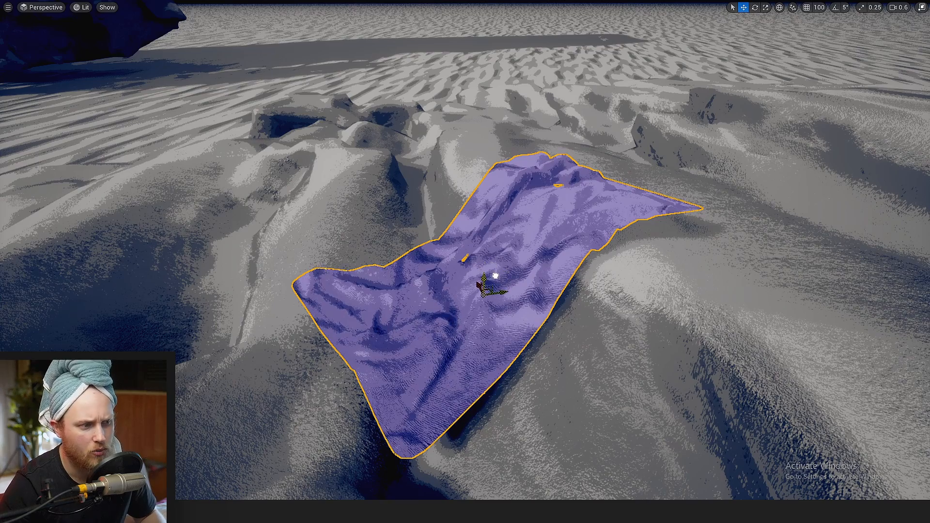
right_click_drag(495, 276, 469, 286)
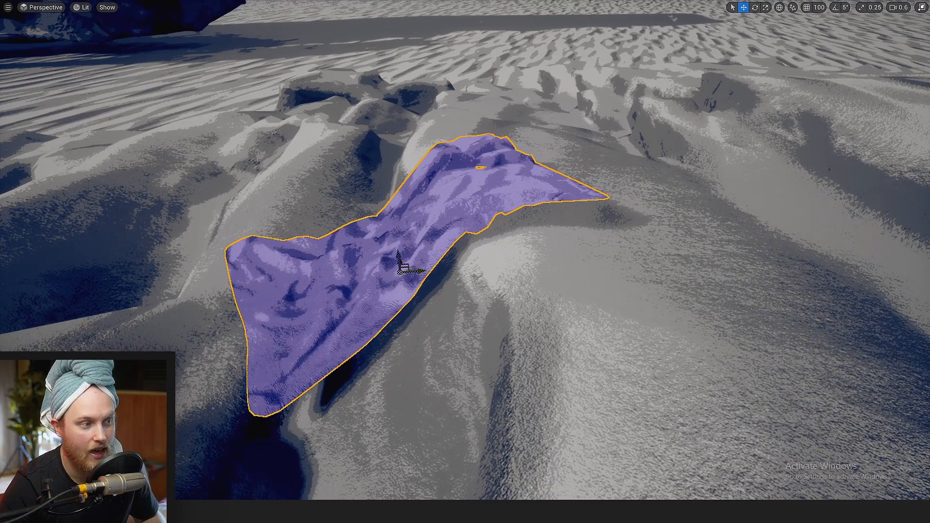
Show the World Normal buffer visualization and examine the normals of the rug against the surrounding terrain
left_click(82, 7)
mouse_move(117, 156)
mouse_move(140, 142)
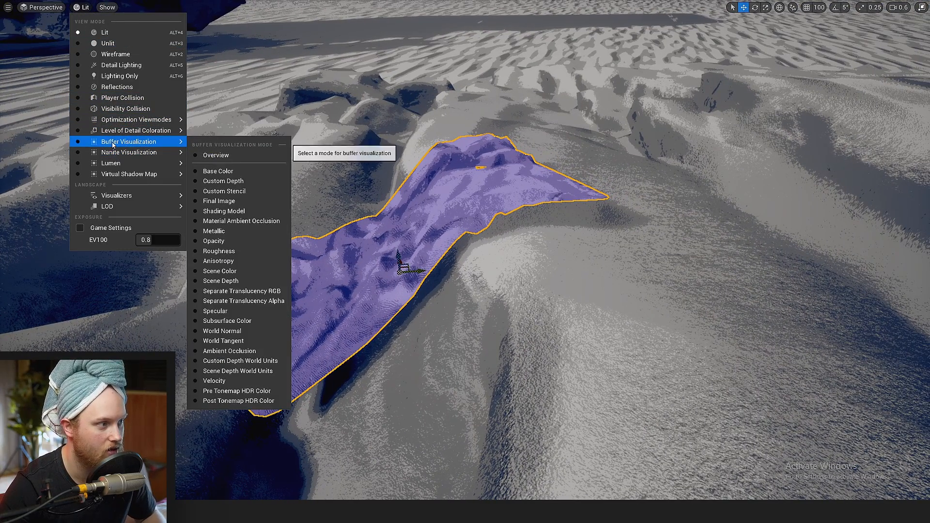
left_click(222, 331)
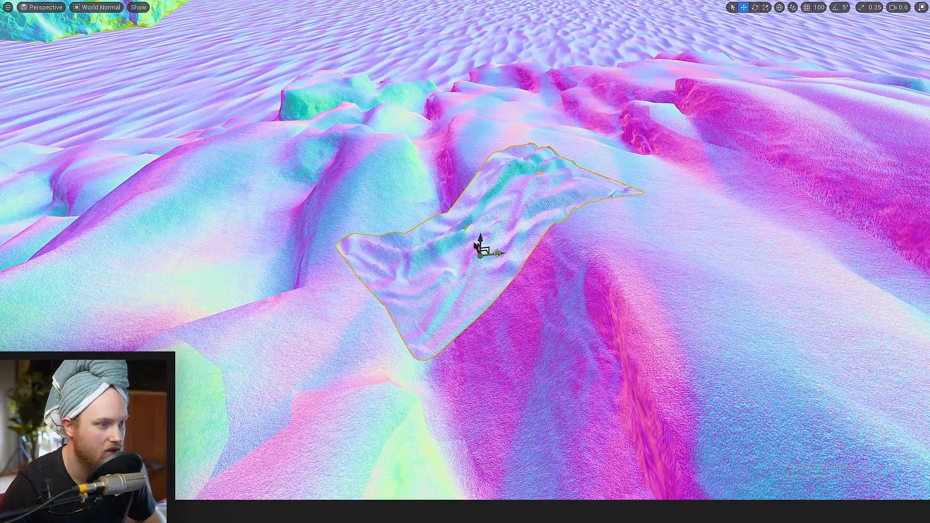
left_click_drag(486, 256, 486, 254, "shift")
right_click_drag(474, 216, 474, 216)
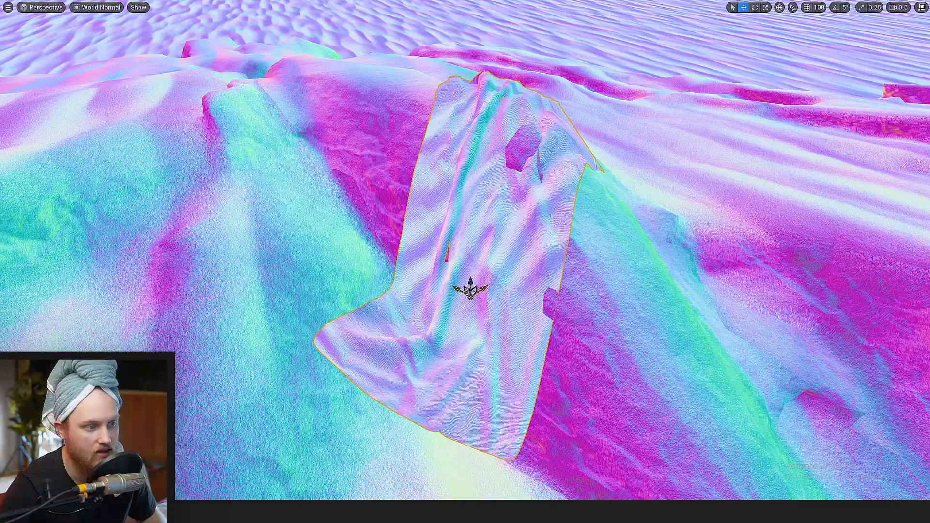
left_click_drag(469, 293, 608, 160)
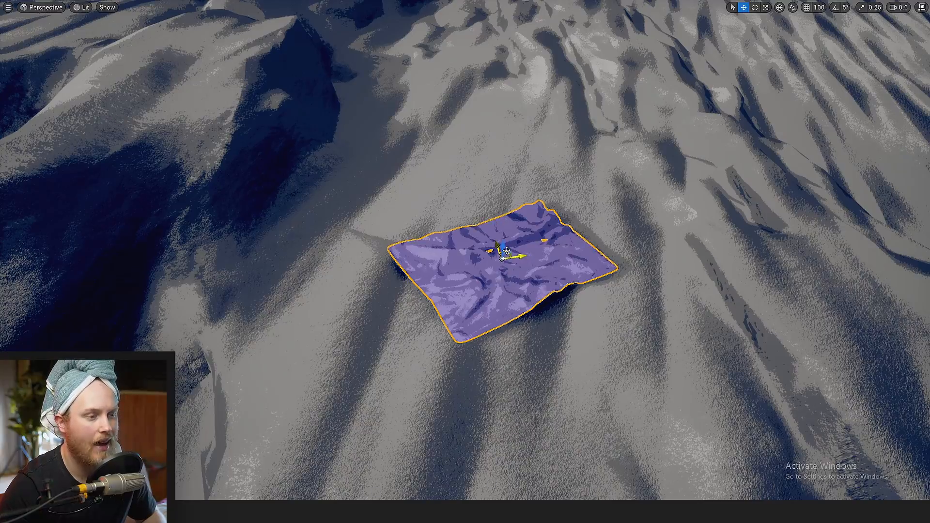
Move the rug across the furrowed slope and view it in game view without the selection outline
left_click_drag(507, 250, 504, 254, "shift")
key("w")
right_click_drag(512, 253, 482, 264)
key("g")
key("g")
key("g")
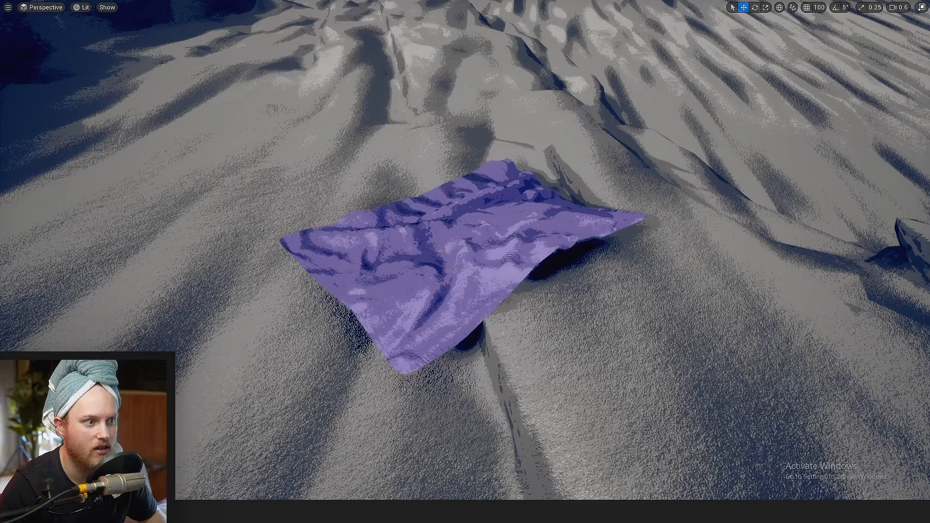
Select the Oak_FallenLeaves_b mesh beside the branches and bring the viewport out of fullscreen
key("s")
right_click_drag(520, 264, 494, 315)
scroll(520, 264, "up", 5)
key("w")
scroll(465, 262, "down", 2)
key("s")
left_click(445, 214)
key("s")
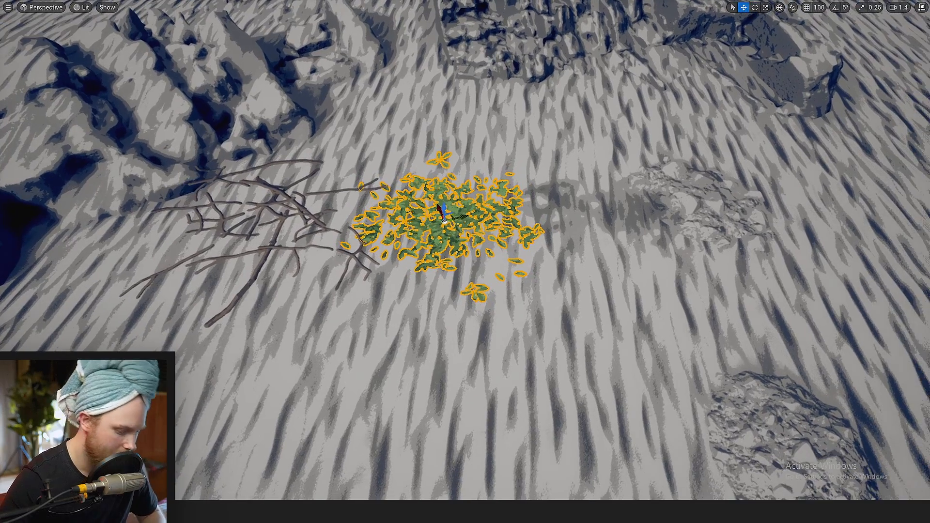
key("F11")
scroll(320, 233, "up", 3)
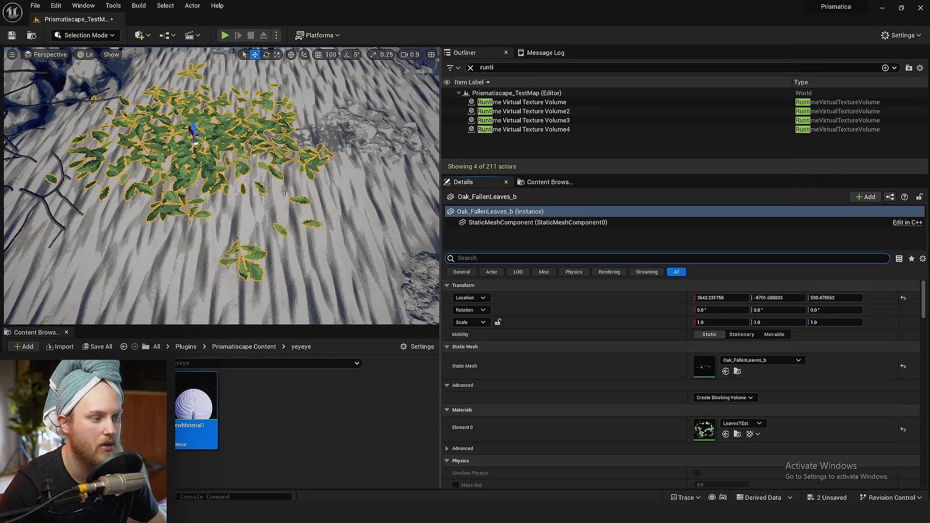
right_click_drag(243, 214, 249, 199)
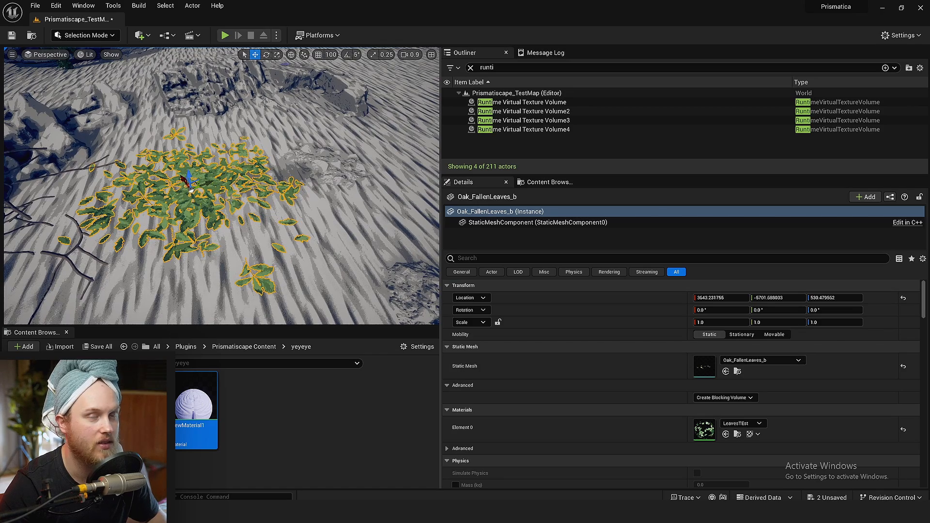
Create a new material in the yeyeye folder, assign it to the fallen leaves mesh and open it for editing
right_click(287, 447)
left_click(291, 155)
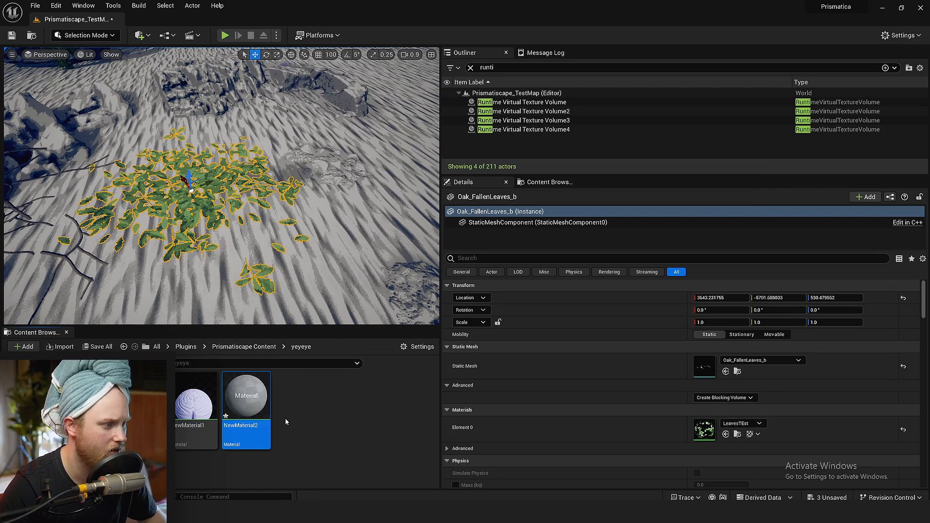
left_click_drag(246, 397, 223, 191)
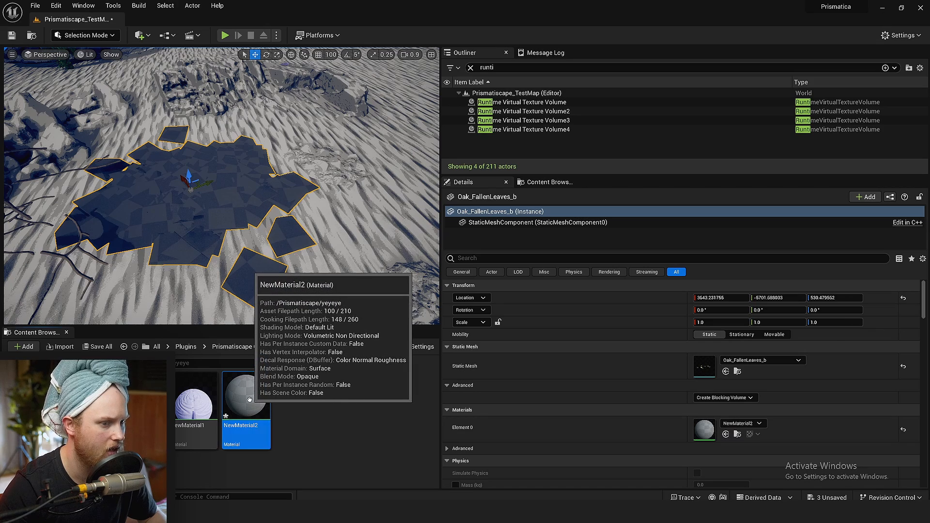
double_click(249, 399)
Add a Texture Sample node to the leaf material and assign FallenLeavesTexture to it
left_click(647, 259)
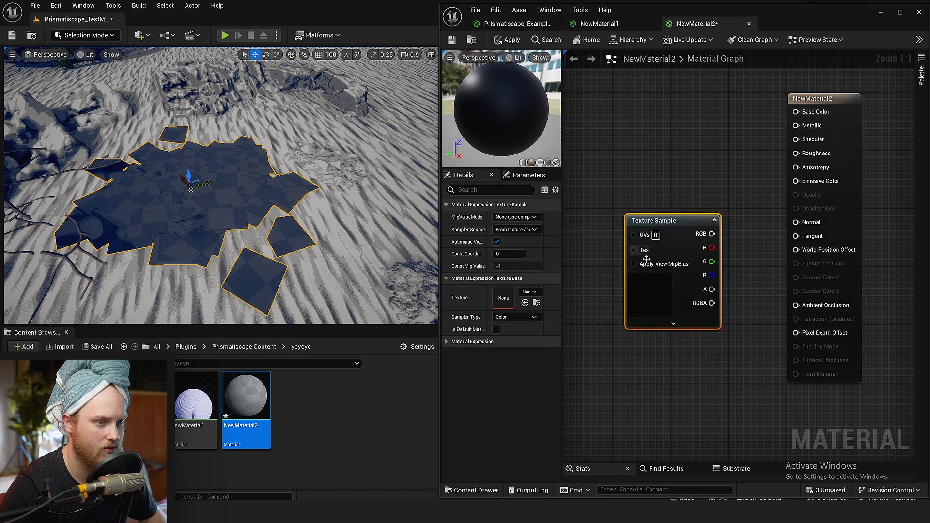
left_click_drag(646, 259, 605, 225)
left_click(532, 292)
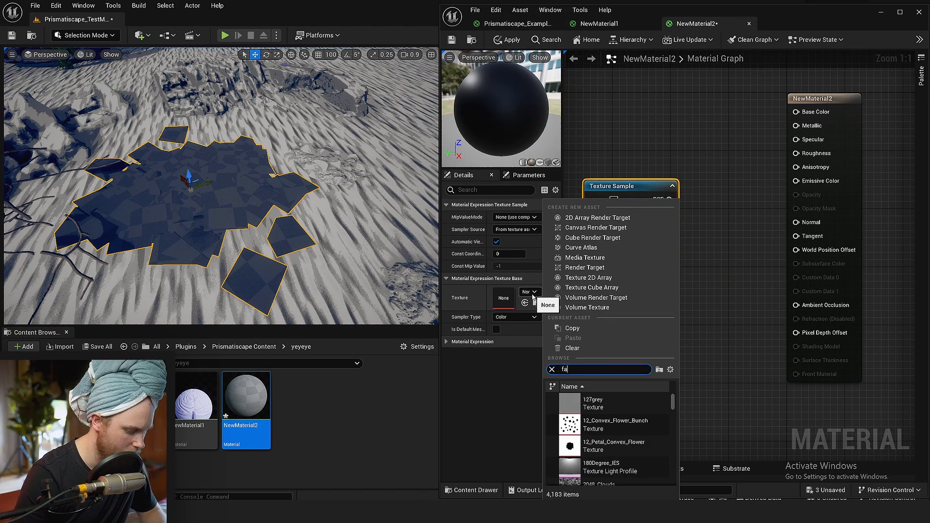
type("fallen")
left_click(606, 407)
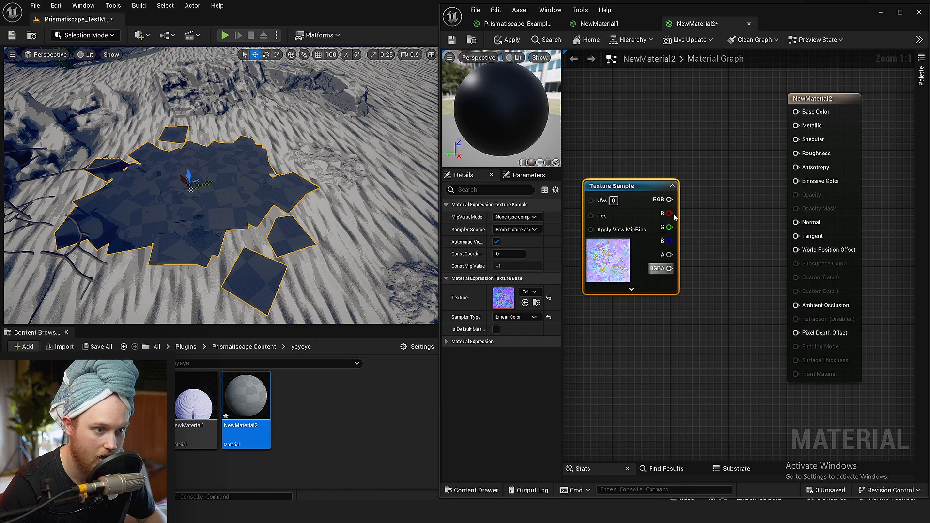
Route the Texture Sample's RGB output through an MF_UnpackNormal node into the material's Normal input
left_click_drag(673, 201, 697, 226)
type("unpack")
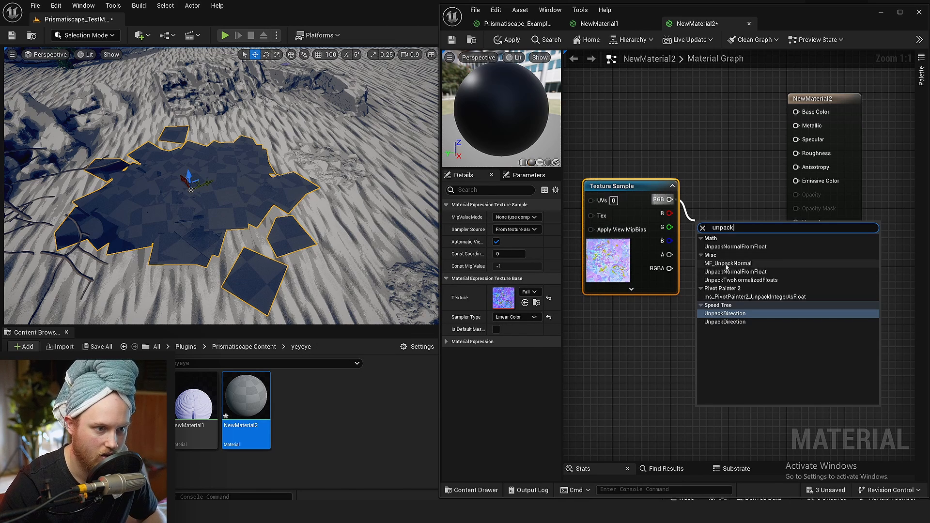
key("Return")
left_click_drag(770, 241, 798, 183)
left_click(770, 239)
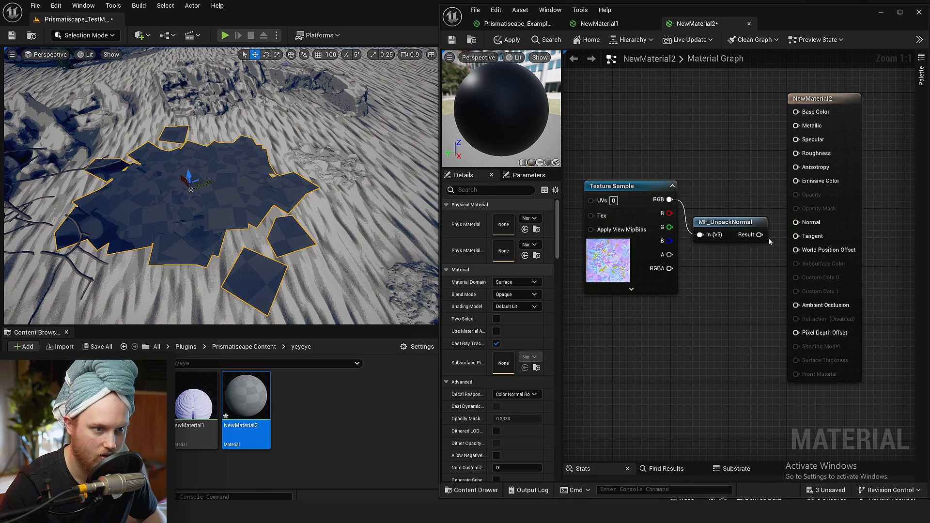
left_click_drag(797, 220, 797, 222)
Feed an orange-brown three-component constant (0.509375, 0.231347, 0.037673) into Base Color, then save the material and check the leaves in the level
right_click_drag(741, 146, 776, 210)
key("3")
left_click(638, 103)
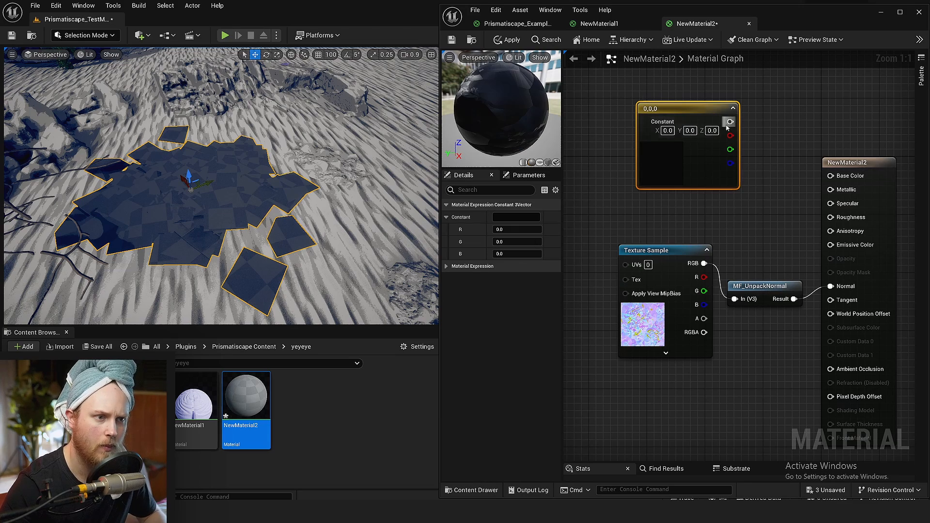
left_click_drag(685, 161, 674, 135)
left_click(516, 217)
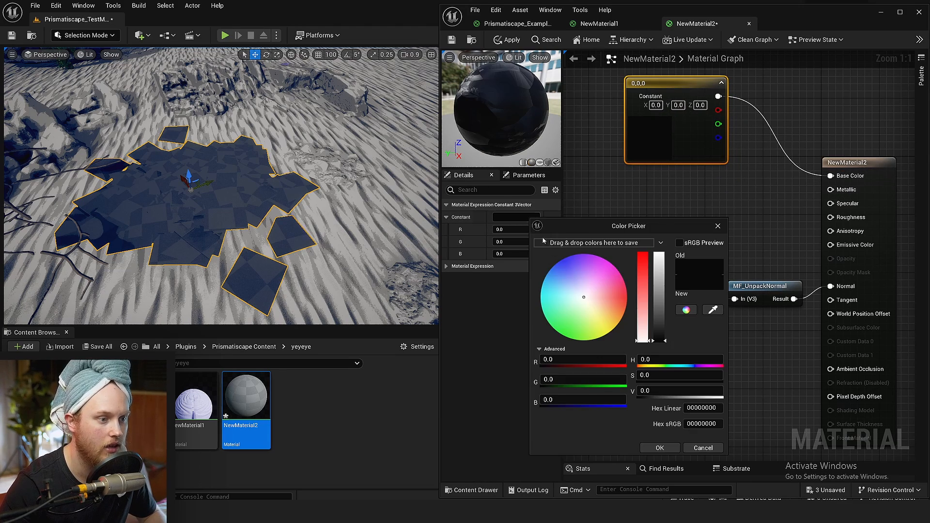
left_click_drag(601, 310, 658, 308)
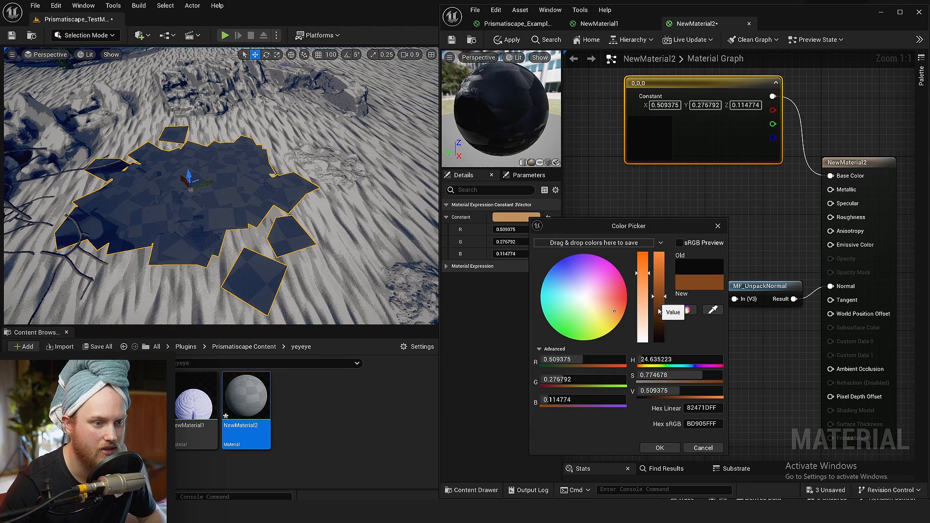
left_click_drag(639, 262, 638, 259)
left_click(660, 448)
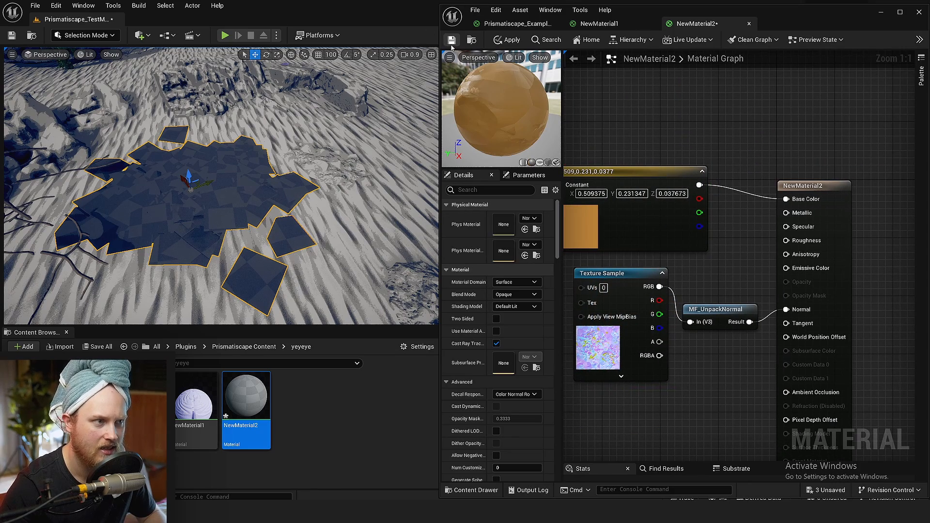
left_click(451, 42)
right_click_drag(207, 207, 242, 209)
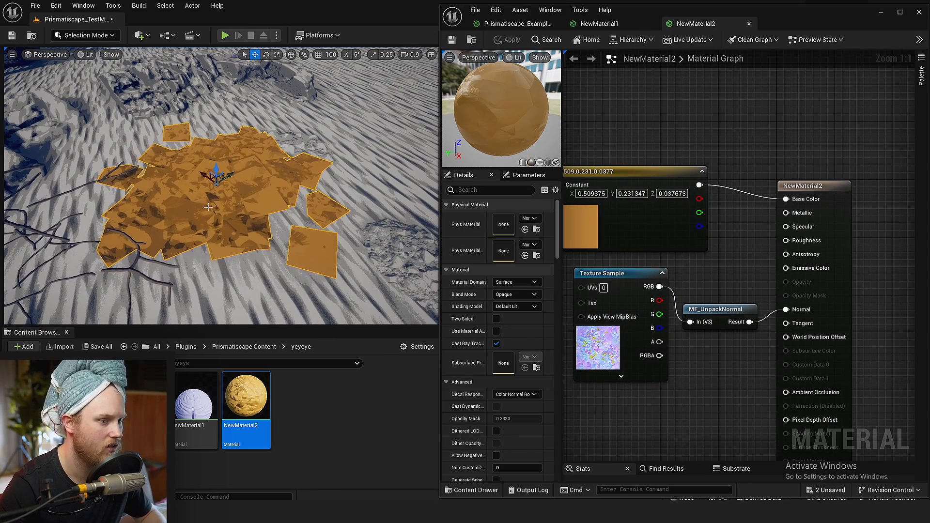
Open the Texture Sample's FallenLeavesTexture to examine its packed normals and alpha, then close it
right_click_drag(728, 363, 723, 340)
left_click(629, 341)
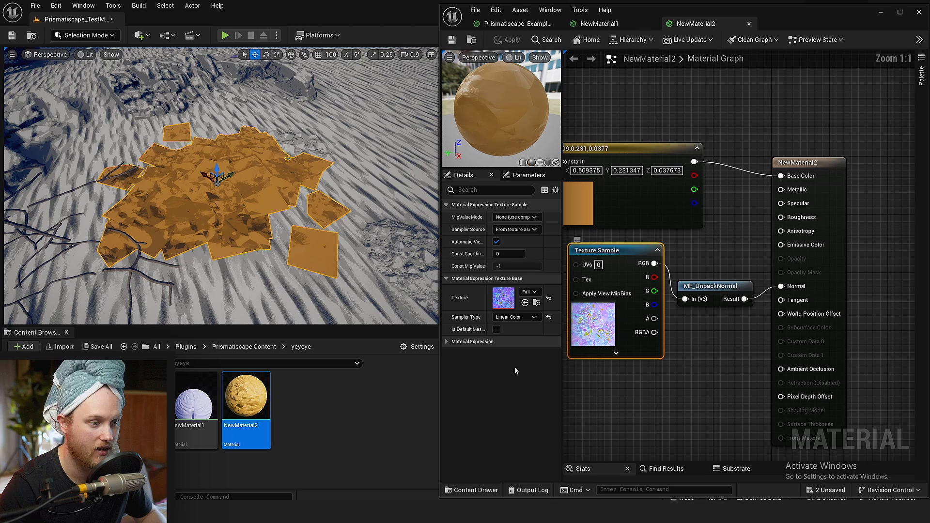
double_click(502, 304)
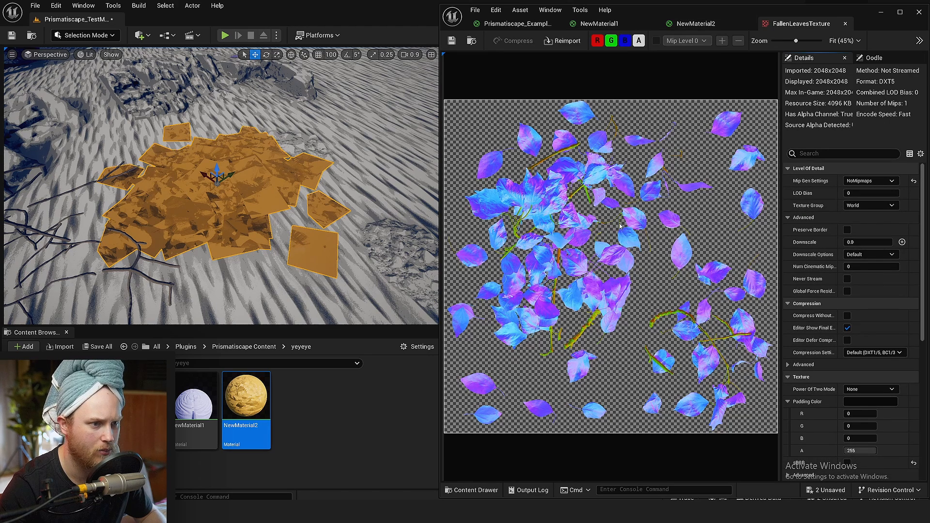
left_click(846, 24)
Connect the texture's alpha to Opacity Mask with the blend mode set to Masked, then save and check the leaves up close
left_click_drag(654, 319, 802, 315)
scroll(515, 335, "down", 2)
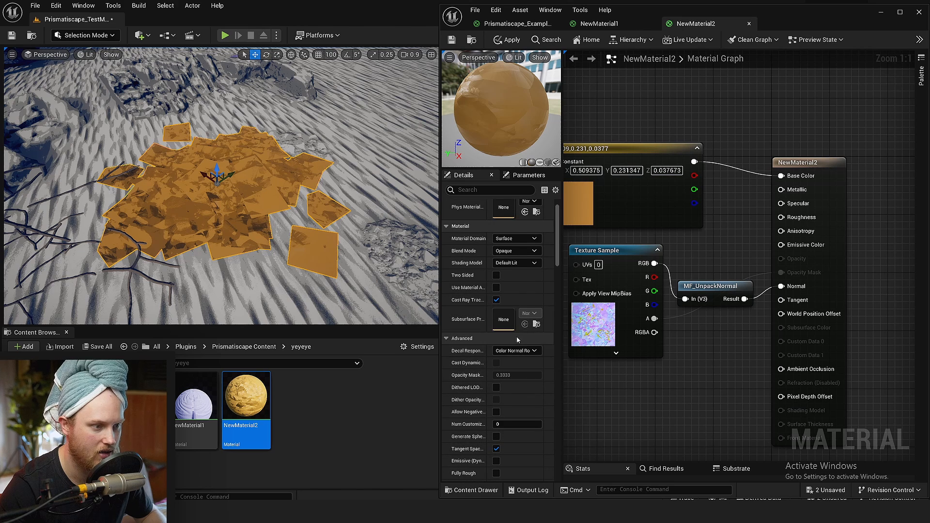
left_click(516, 251)
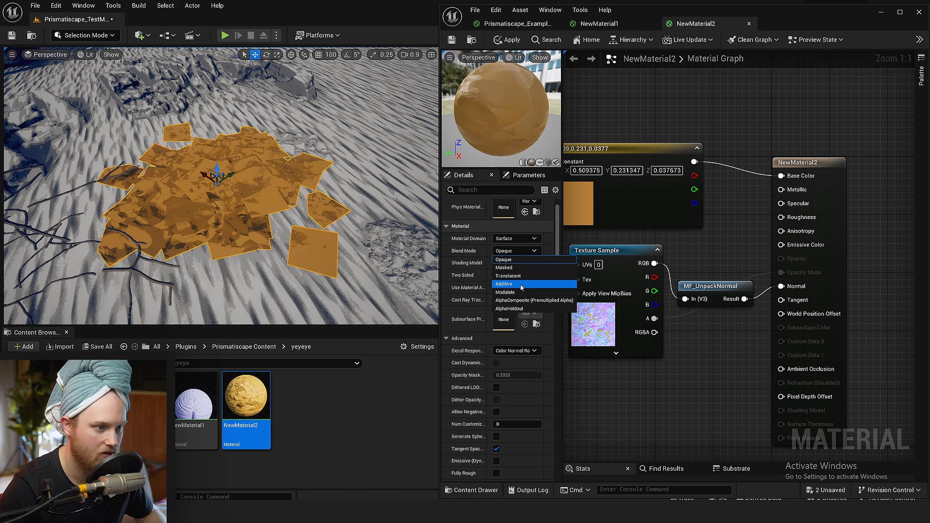
left_click(505, 267)
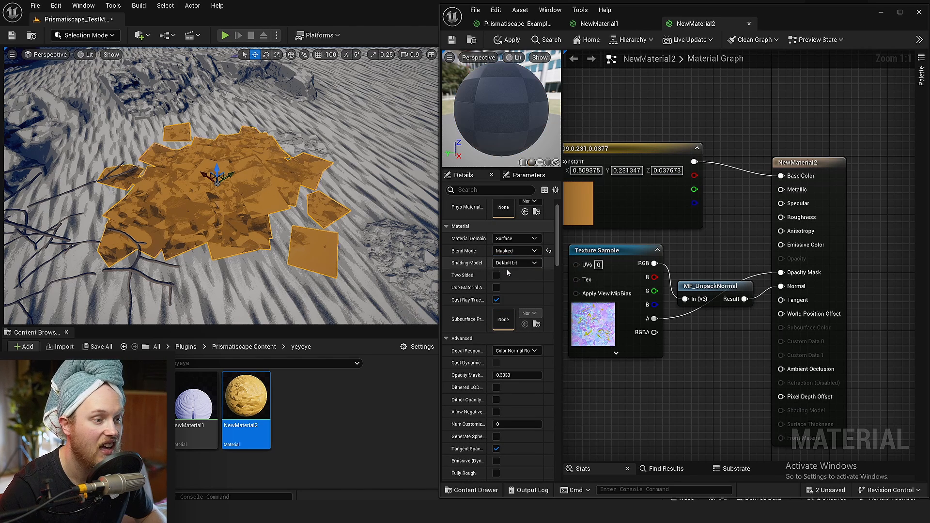
left_click(451, 40)
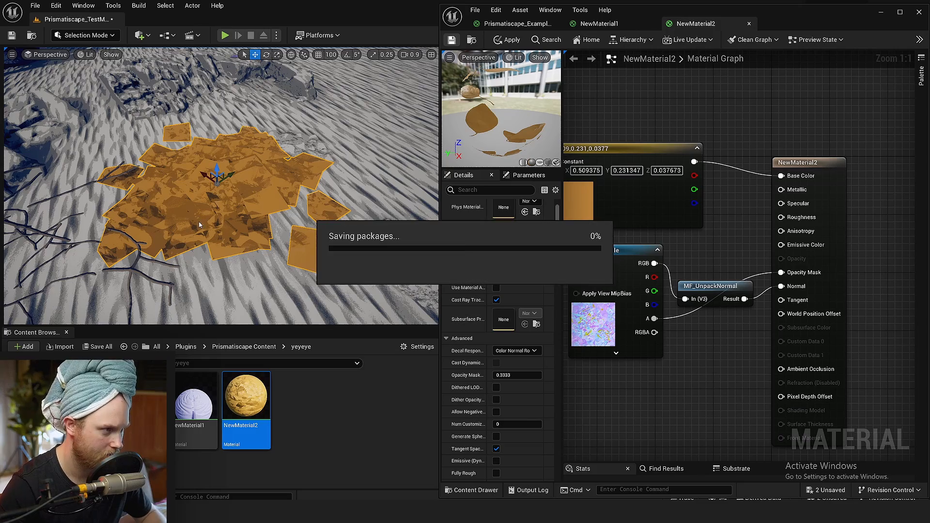
key("w")
right_click_drag(199, 223, 200, 225)
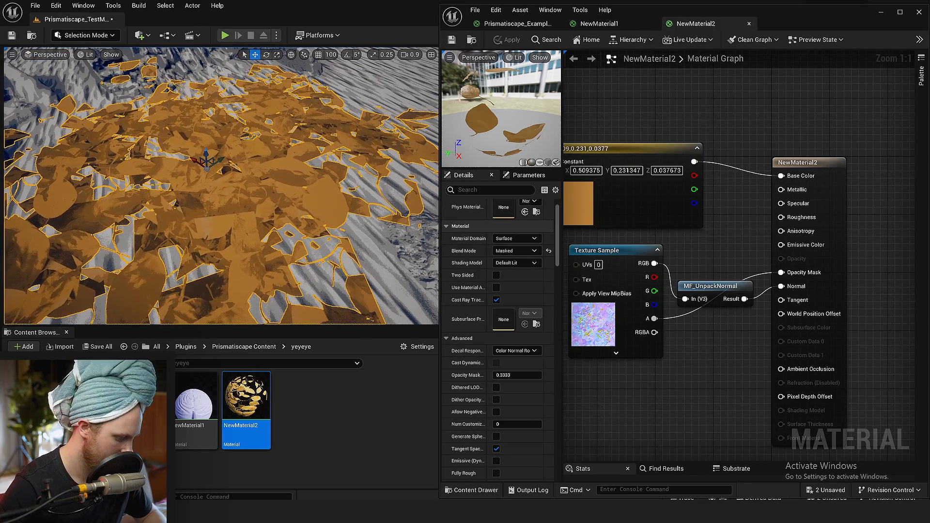
Hide the selection outlines in the level, try the TestOakLeaf texture in NewMaterial2's Texture Sample, and save the material
key("g")
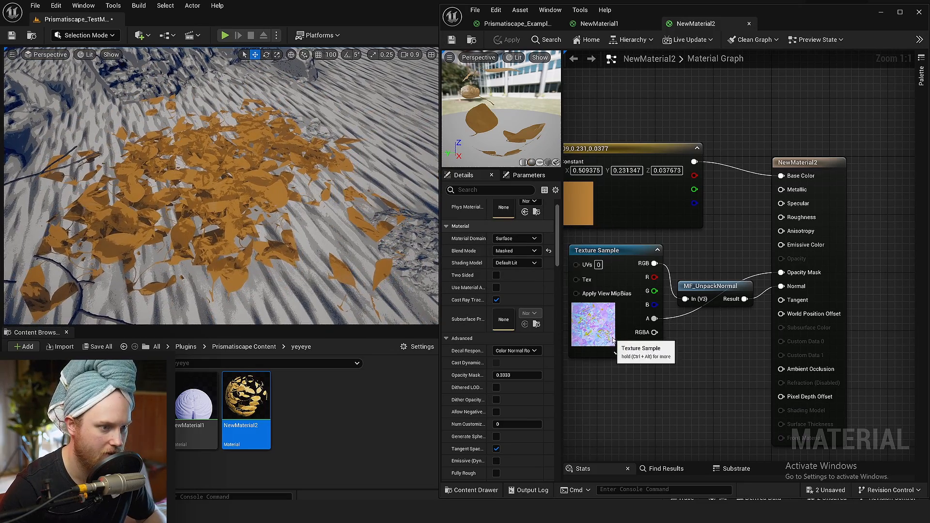
left_click(625, 334)
left_click(530, 292)
type("oak")
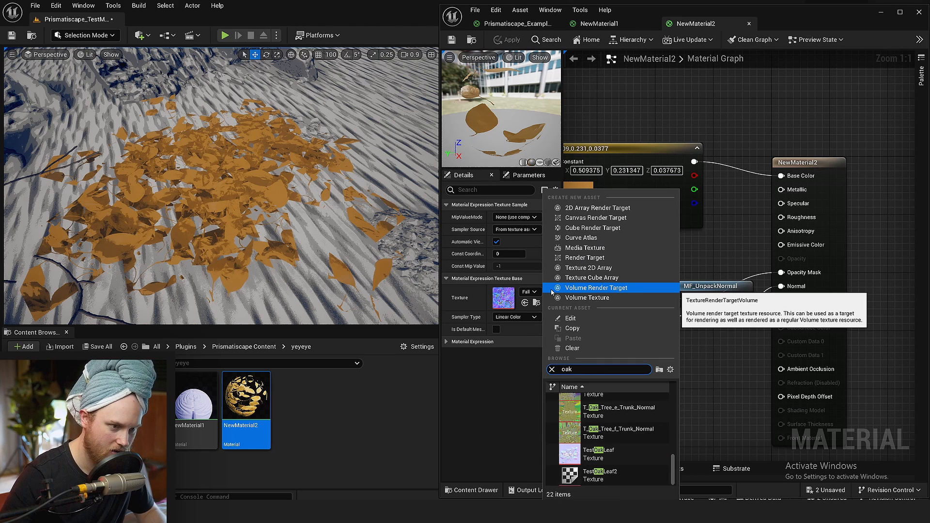
left_click(629, 455)
left_click(451, 41)
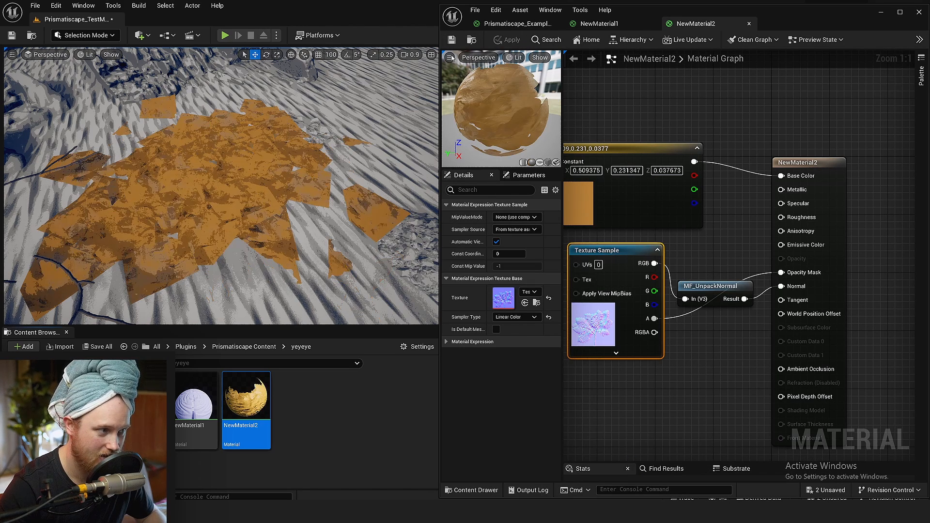
Assign the Oak_Downy_Leaves_Packed texture to the Texture Sample, then save the material and the level
left_click(529, 291)
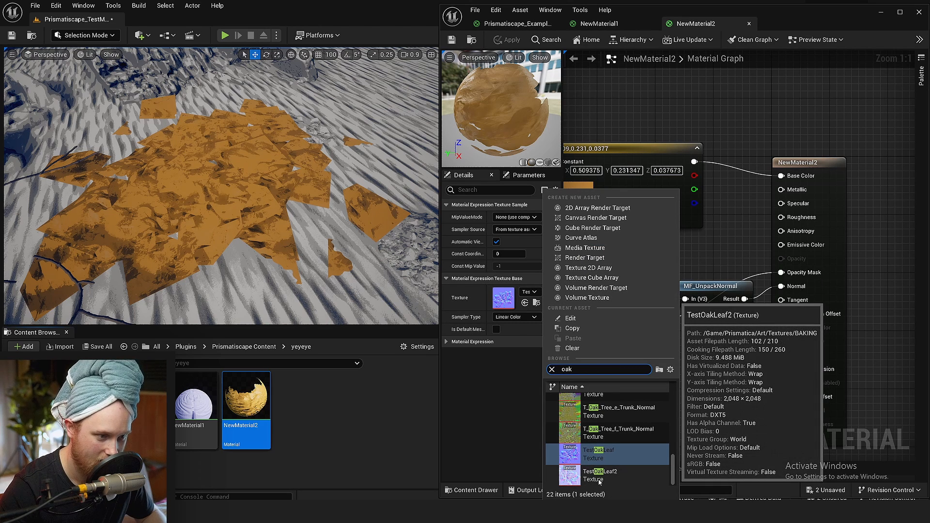
scroll(608, 455, "up", 10)
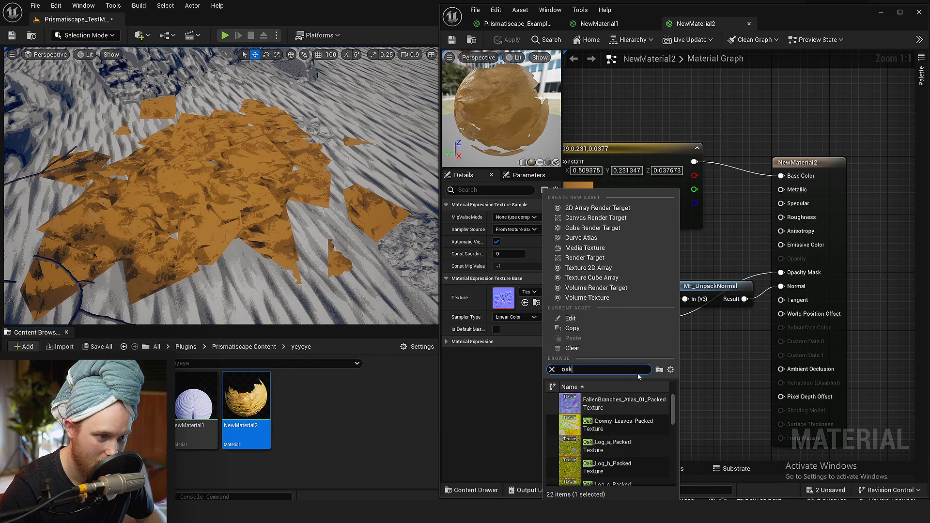
left_click(647, 431)
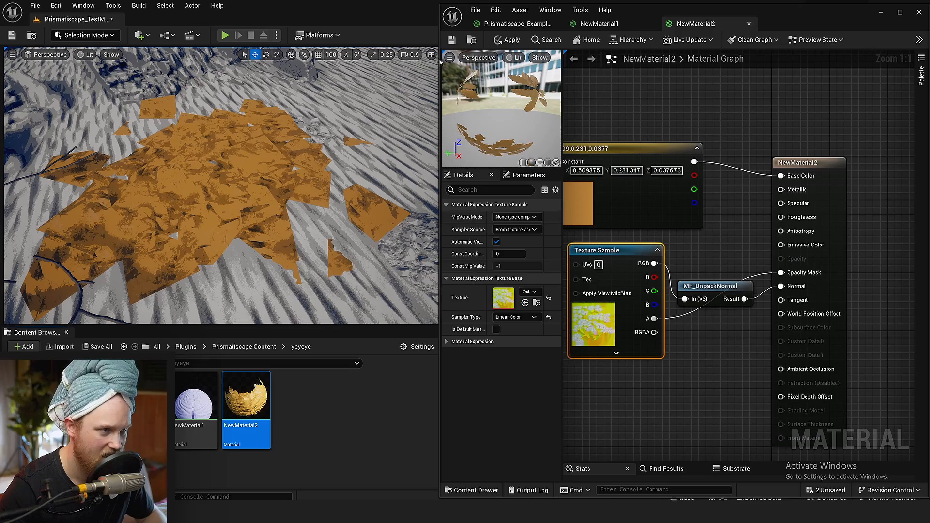
left_click(451, 41)
scroll(302, 262, "up", 5)
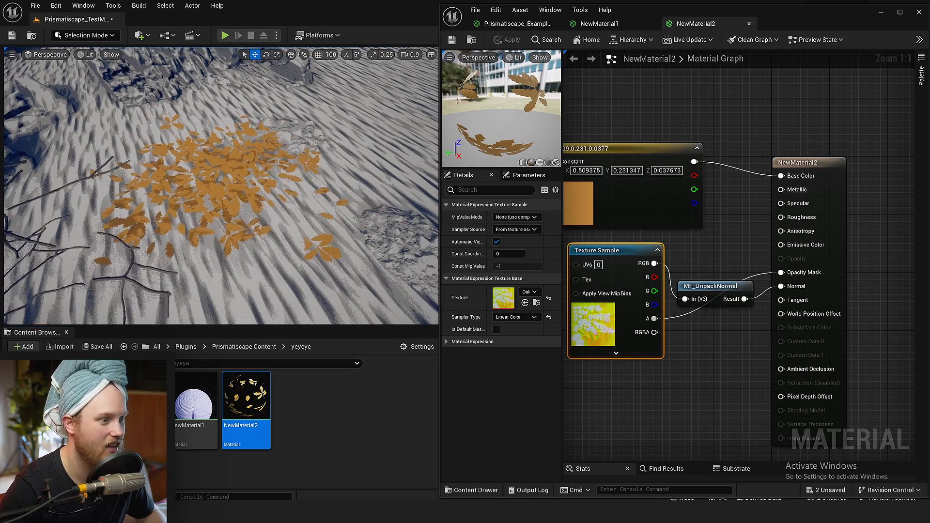
key("ctrl+s")
scroll(289, 257, "down", 5)
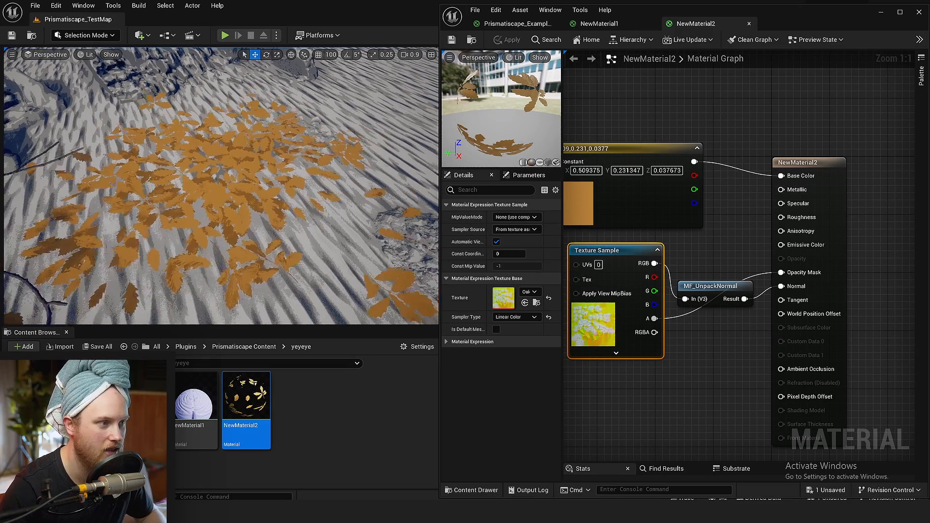
Copy the landscape height offset nodes from NewMaterial1 into NewMaterial2 and route the MakeFloat3 result into World Position Offset
left_click(738, 376)
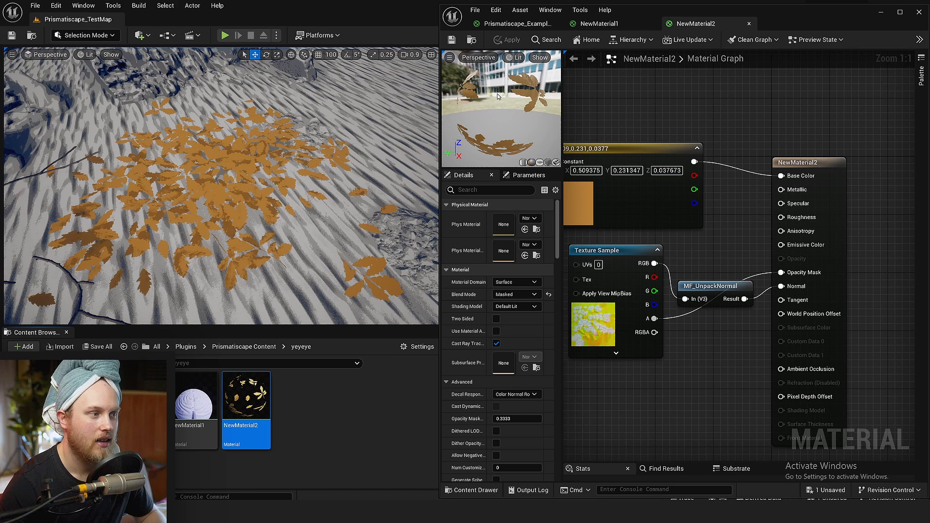
left_click(597, 23)
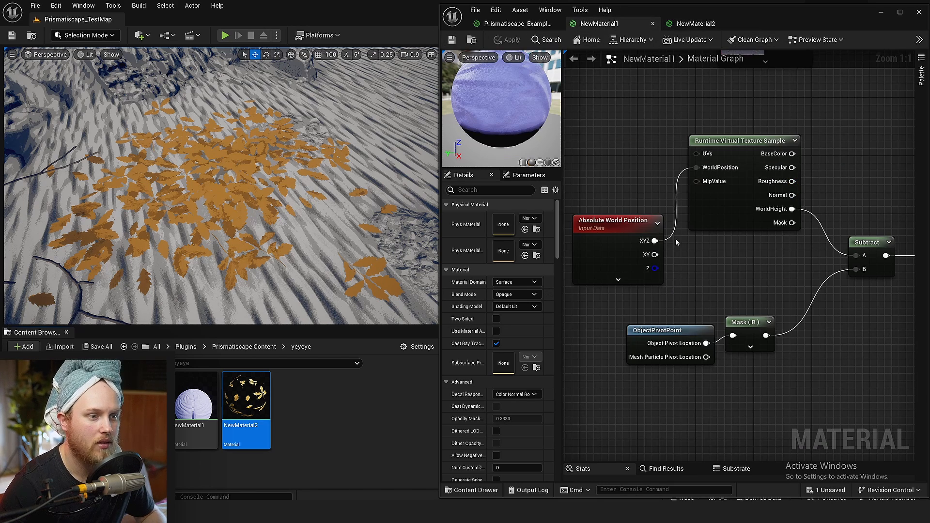
scroll(847, 207, "down", 3)
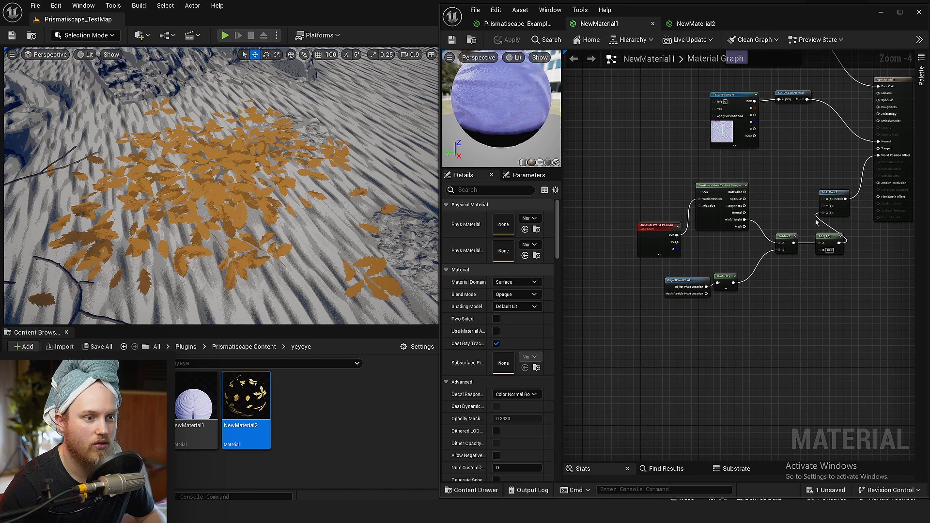
left_click_drag(853, 187, 639, 319)
left_click(708, 25)
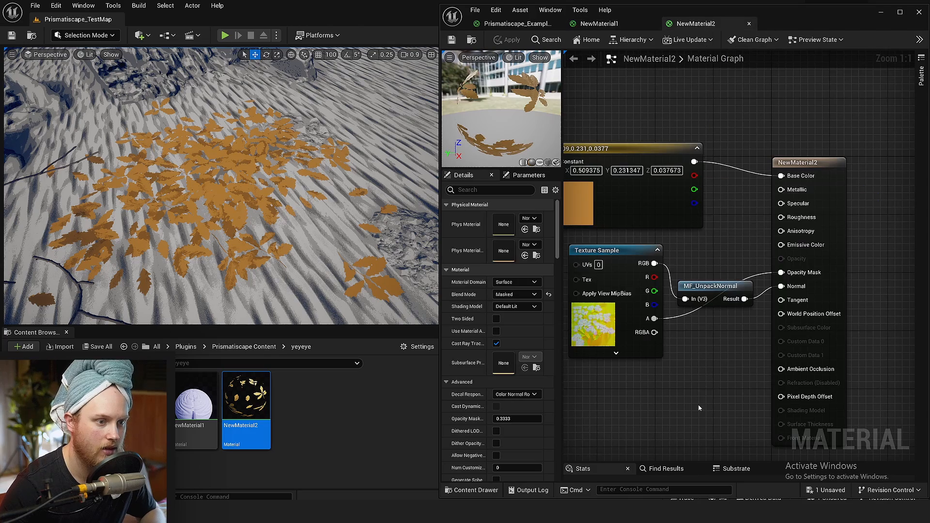
scroll(699, 404, "down", 2)
key("ctrl+v")
left_click_drag(822, 291, 720, 302)
left_click_drag(717, 305, 840, 239)
right_click_drag(567, 361, 682, 295)
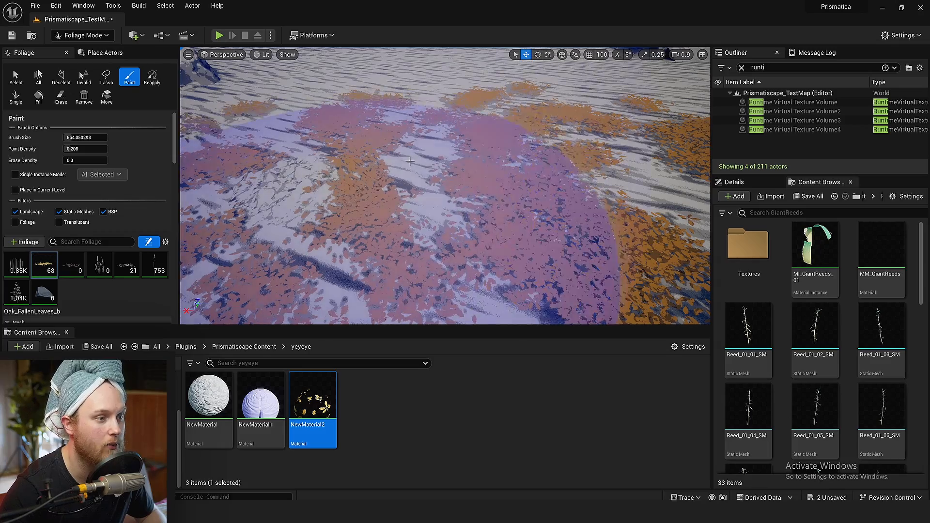
Undo the painted oak leaves and turn off Align to Normal for the Oak_FallenLeaves_b foliage type
key("w")
scroll(414, 160, "down", 2)
mouse_move(414, 160)
right_mouse_down()
mouse_move(421, 180)
mouse_move(418, 138)
mouse_move(412, 151)
mouse_move(429, 167)
mouse_move(387, 157)
right_mouse_up()
key("d")
key("ctrl+z")
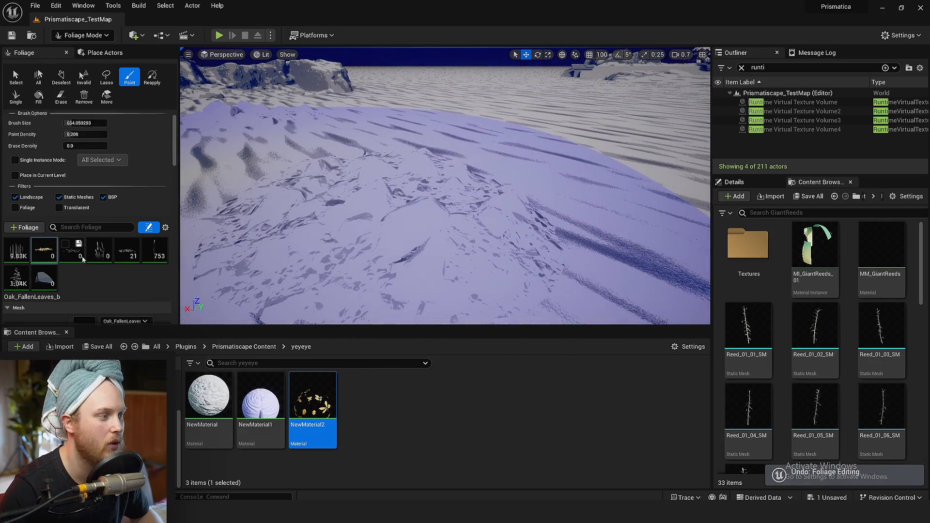
scroll(29, 242, "down", 5)
scroll(31, 239, "down", 4)
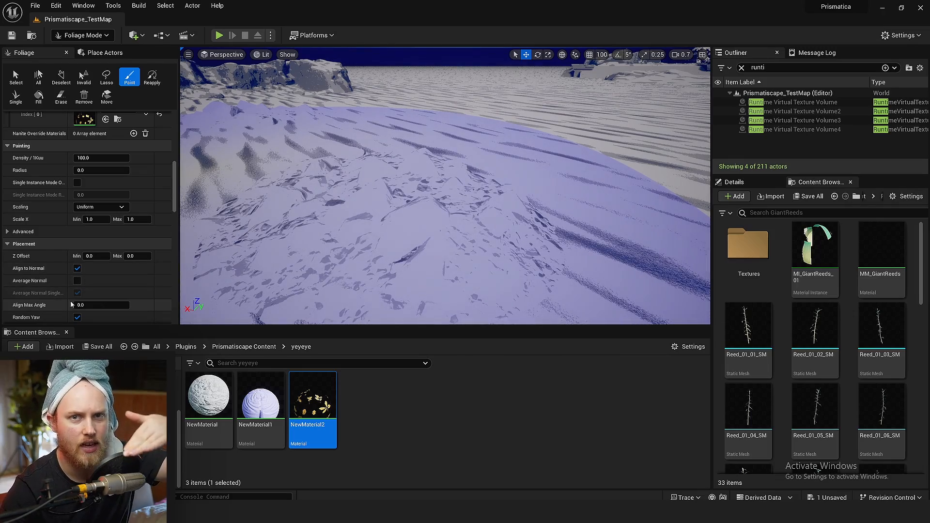
left_click(77, 268)
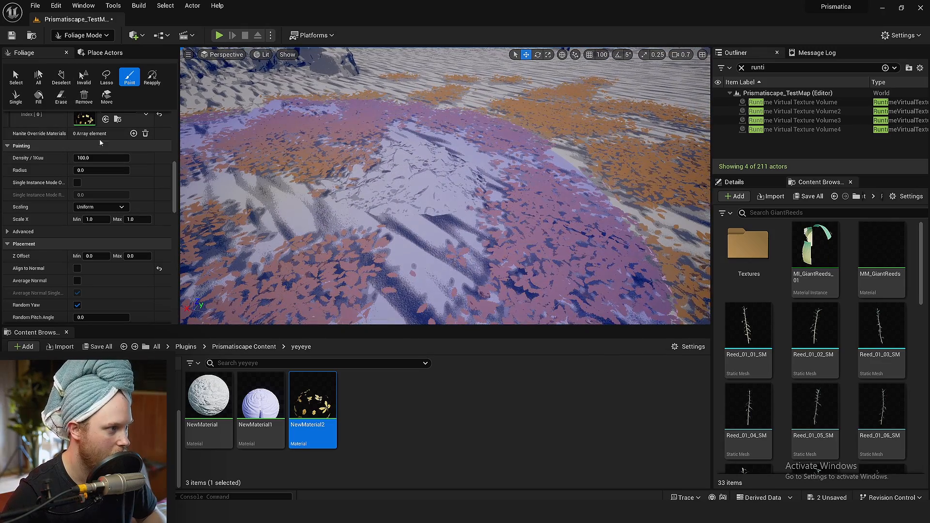
Undo the overly dense leaf painting, lower Density / 1Kuu to about 1252, and paint the leaves over the rocky mound again
scroll(93, 200, "up", 5)
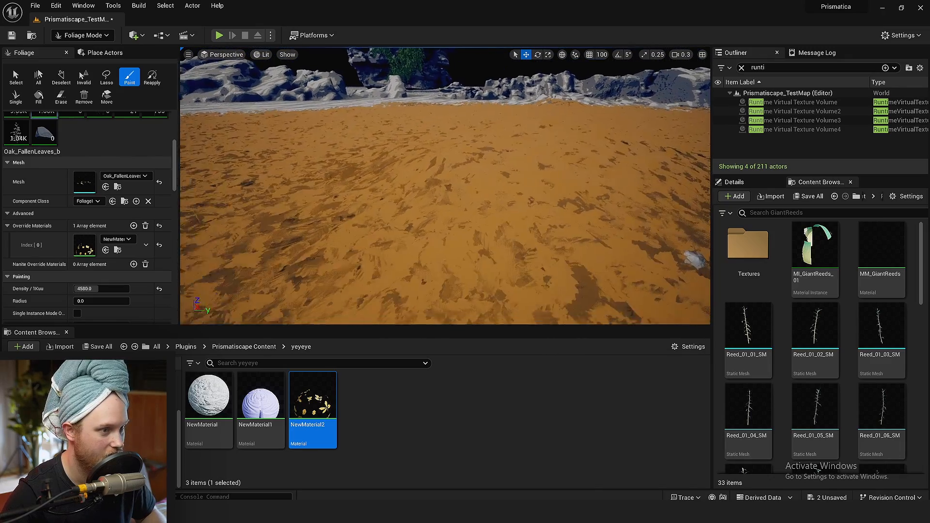
key("ctrl+z")
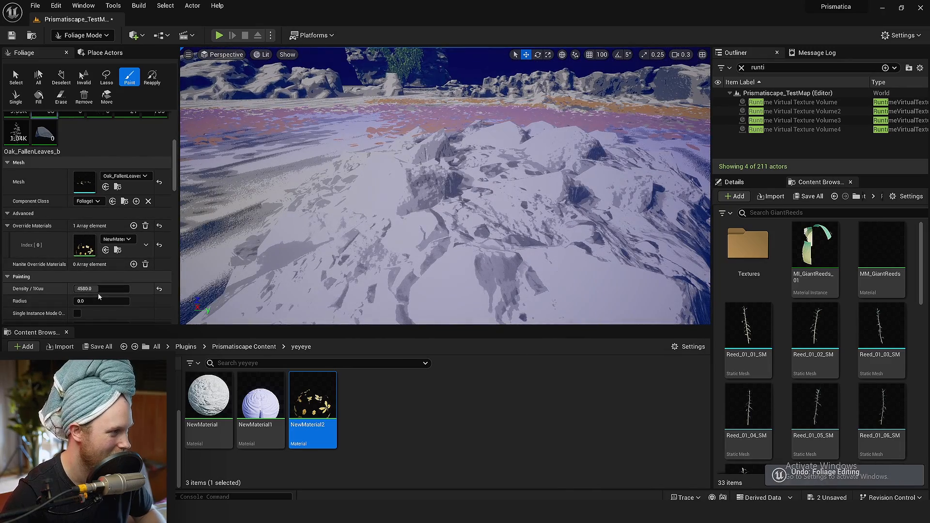
left_click(98, 289)
left_click_drag(91, 289, 81, 290)
left_click(497, 178)
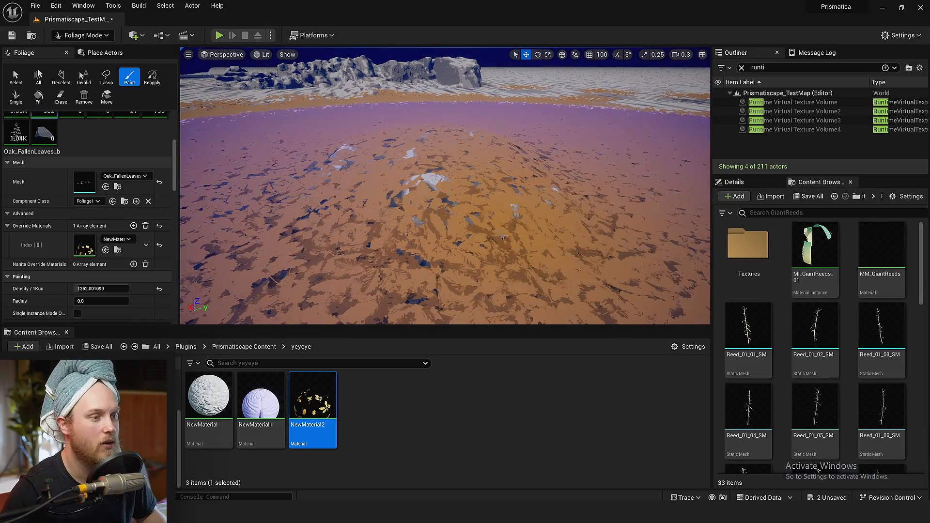
Inspect the painted leaves across the mound and surrounding rocks in a full-screen viewport, both up close and from farther away
key("F11")
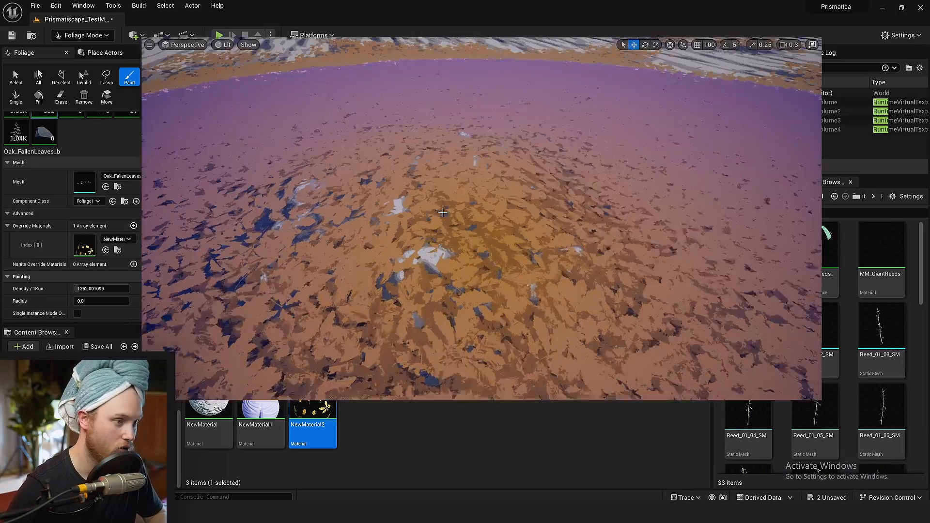
mouse_move(496, 178)
right_mouse_down()
mouse_move(488, 169)
mouse_move(506, 136)
mouse_move(605, 138)
mouse_move(575, 127)
mouse_move(562, 189)
mouse_move(530, 138)
mouse_move(531, 154)
right_mouse_up()
key("q")
key("a")
key("e")
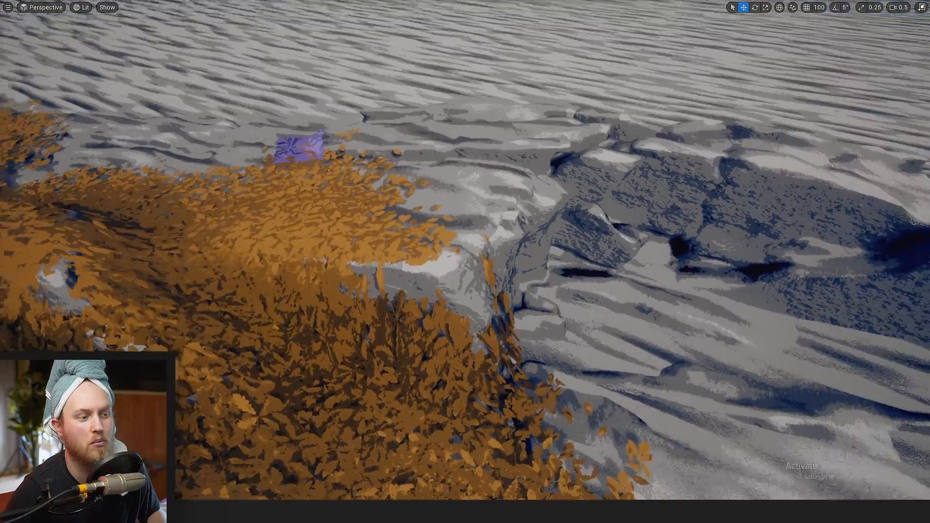
mouse_move(402, 155)
right_mouse_down()
mouse_move(412, 172)
mouse_move(567, 252)
right_mouse_up()
scroll(412, 172, "up", 3)
left_click_drag(402, 155, 279, 127)
key("w")
mouse_move(279, 127)
right_mouse_down()
mouse_move(286, 160)
mouse_move(228, 130)
mouse_move(188, 69)
mouse_move(181, 83)
mouse_move(147, 87)
mouse_move(283, 125)
right_mouse_up()
scroll(279, 127, "down", 2)
key("w")
key("s")
key("s")
key("s")
key("w")
key("w")
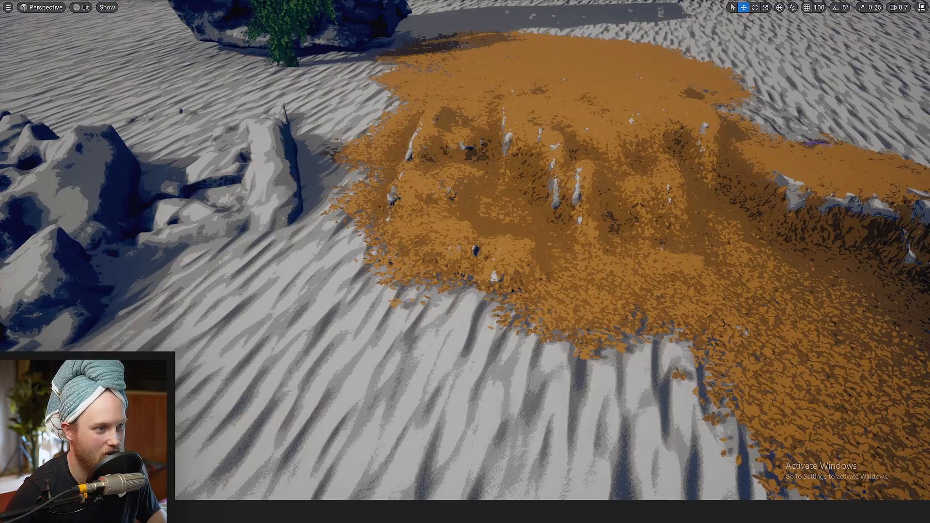
right_click_drag(242, 98, 235, 98)
key("a")
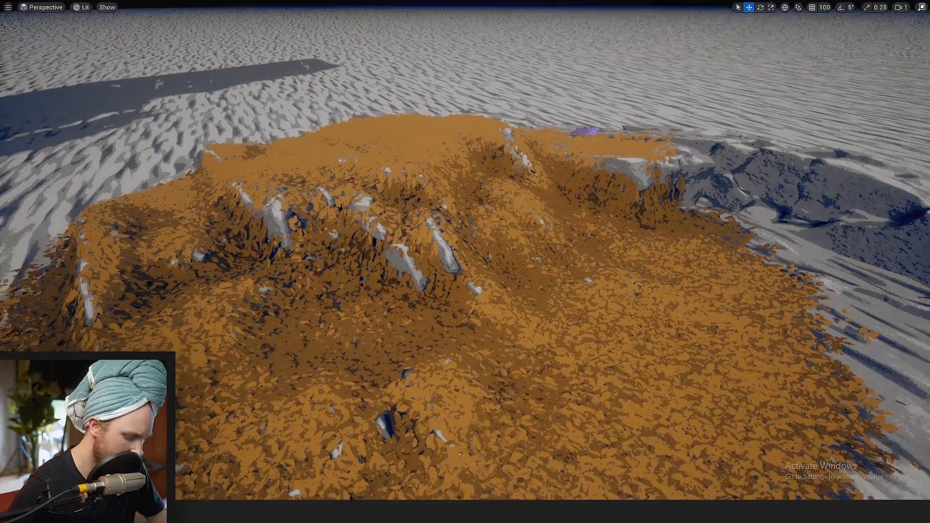
mouse_move(230, 13)
right_mouse_down()
mouse_move(223, 18)
mouse_move(231, 12)
right_mouse_up()
Leave the full-screen viewport and switch the editor to Selection mode
key("F11")
left_click(81, 35)
left_click(84, 61)
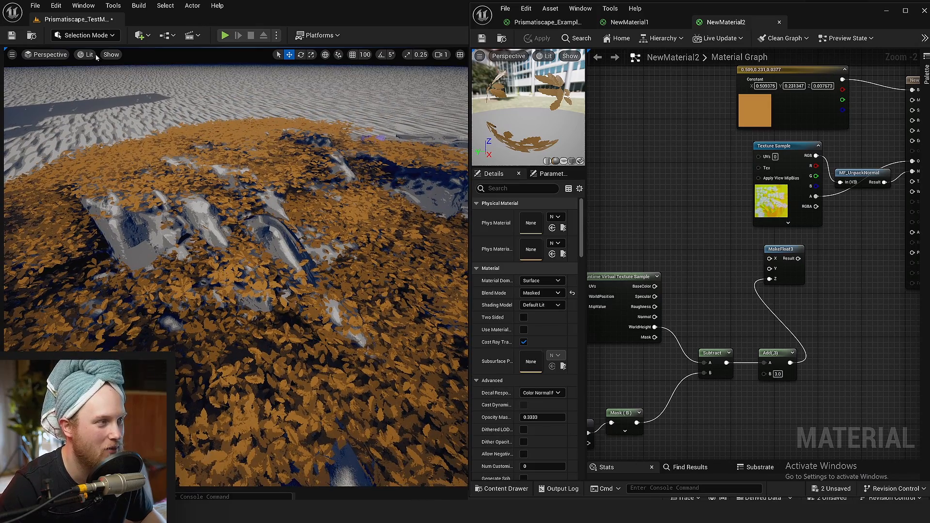
Go to the bare rock formation in the level and switch the editor to Foliage mode
key("s")
mouse_move(236, 203)
right_mouse_down()
mouse_move(236, 252)
mouse_move(196, 244)
mouse_move(184, 228)
right_mouse_up()
key("a")
left_click(89, 35)
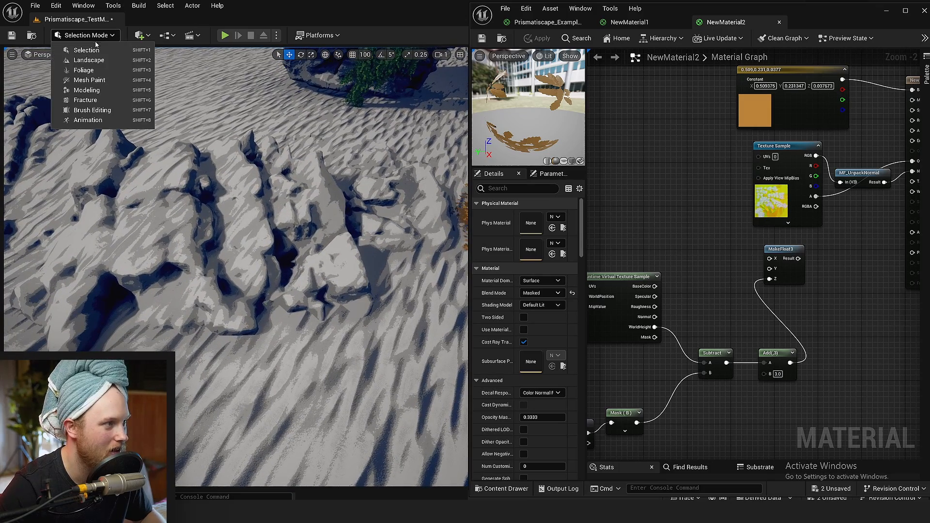
left_click(87, 77)
left_click(94, 38)
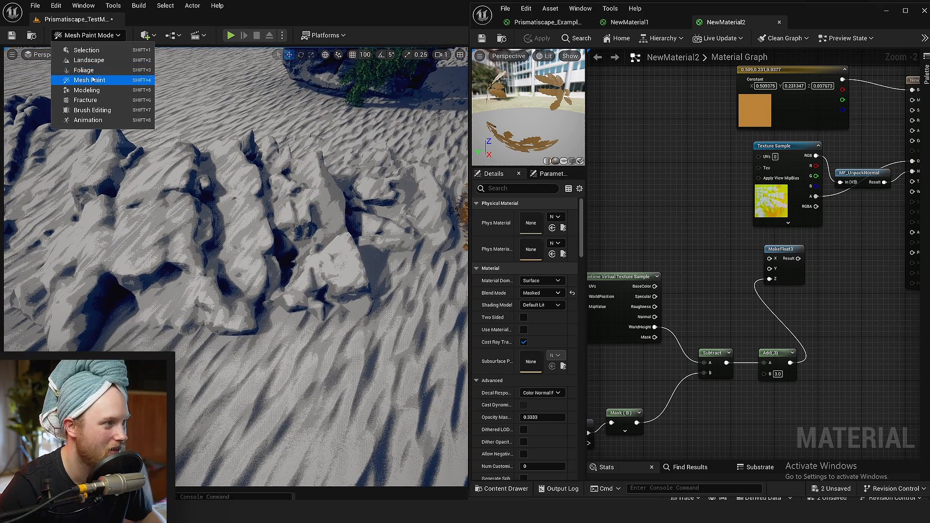
left_click(72, 72)
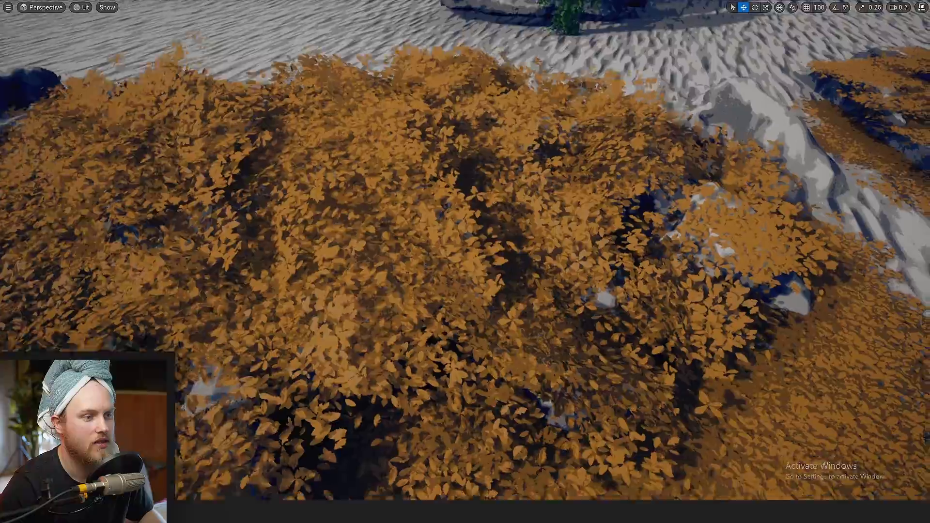
Examine how the leaves painted on the rock formation sit against its surface, from above and from ground level
mouse_move(465, 261)
right_mouse_down()
mouse_move(392, 264)
mouse_move(393, 240)
mouse_move(460, 233)
right_mouse_up()
right_click_drag(485, 334, 502, 351)
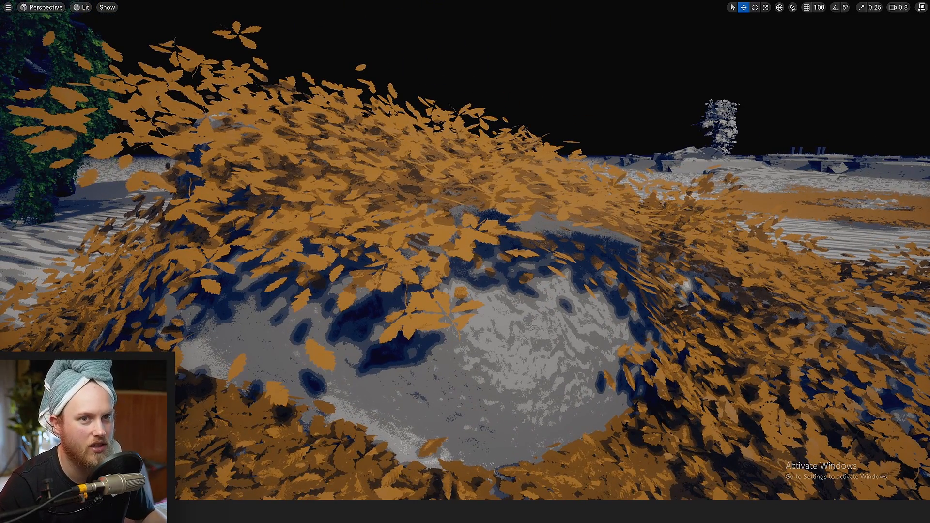
right_click_drag(465, 262, 451, 296)
scroll(465, 264, "up", 3)
right_click_drag(522, 364, 523, 340)
key("F11")
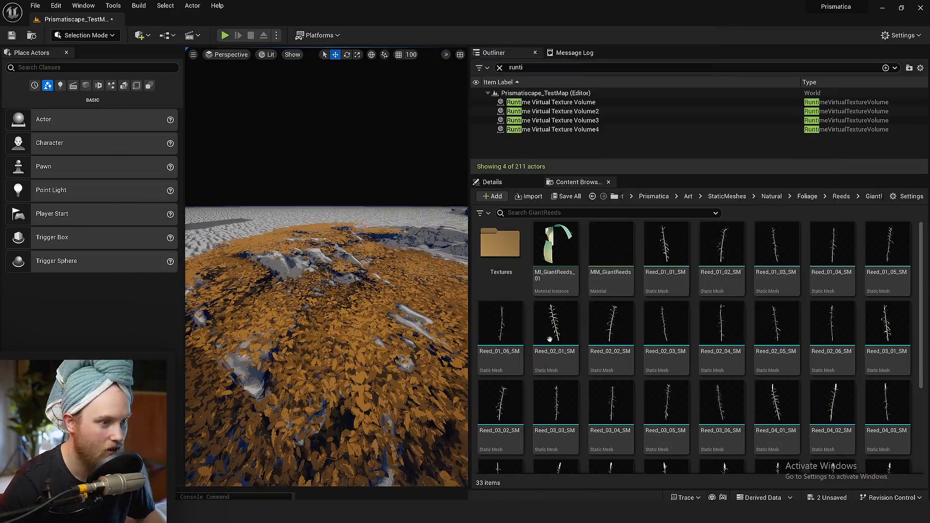
Examine how the leaves follow the mound's slopes and rocks from low angles in a full-screen viewport
key("F11")
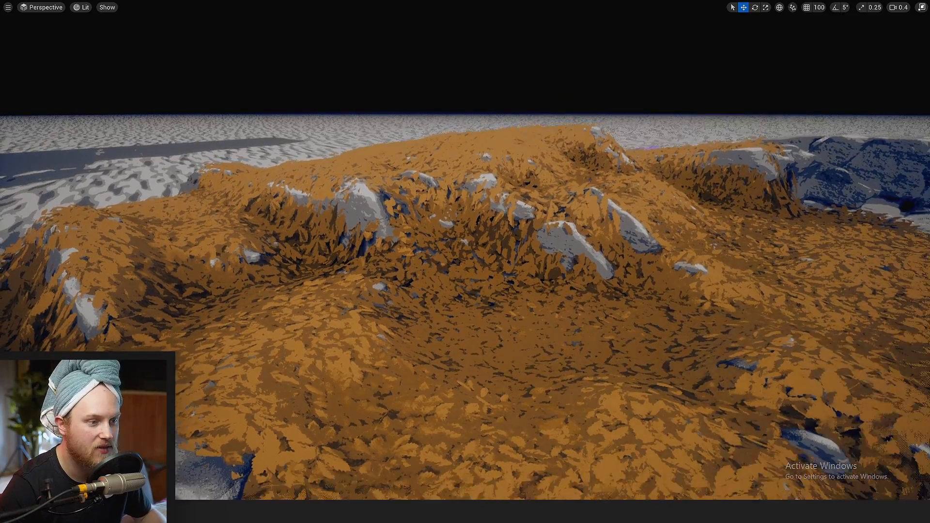
right_click_drag(533, 315, 533, 301)
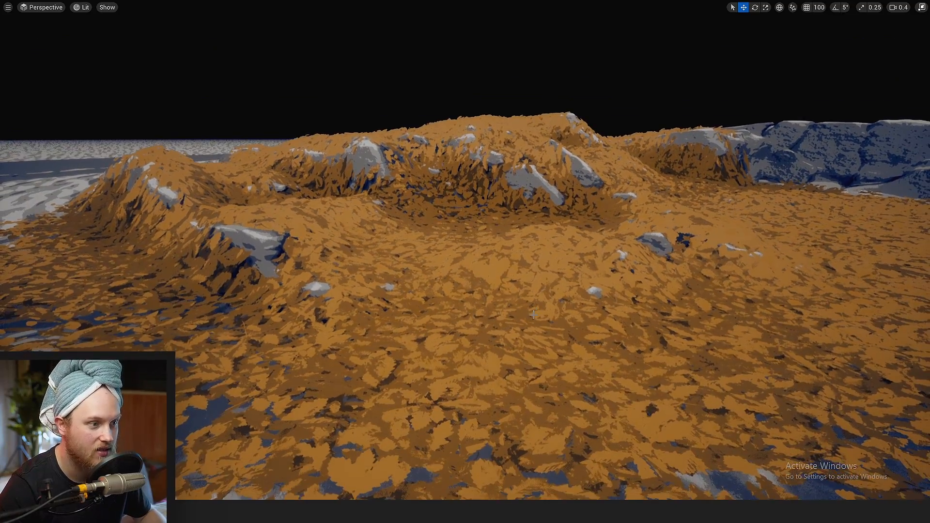
right_click_drag(446, 291, 488, 235)
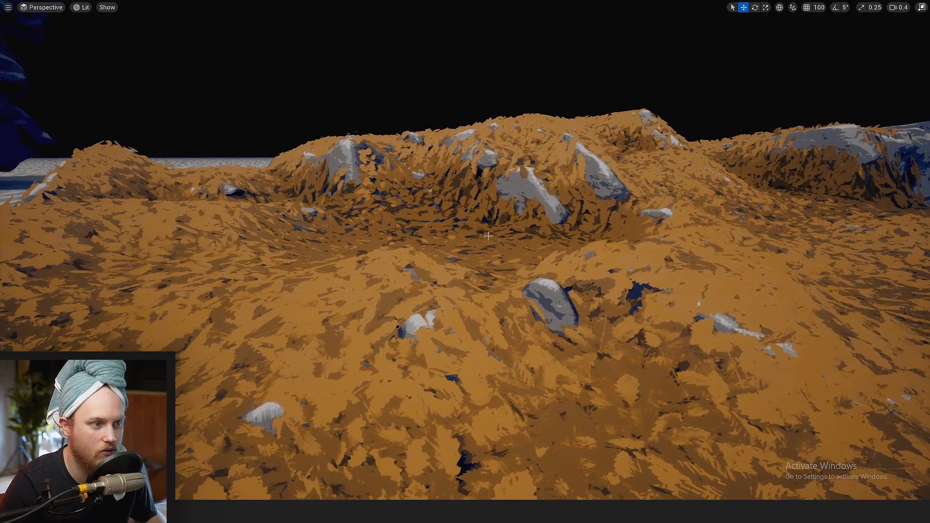
right_click_drag(489, 284, 509, 323)
key("s")
scroll(489, 284, "up", 3)
key("F11")
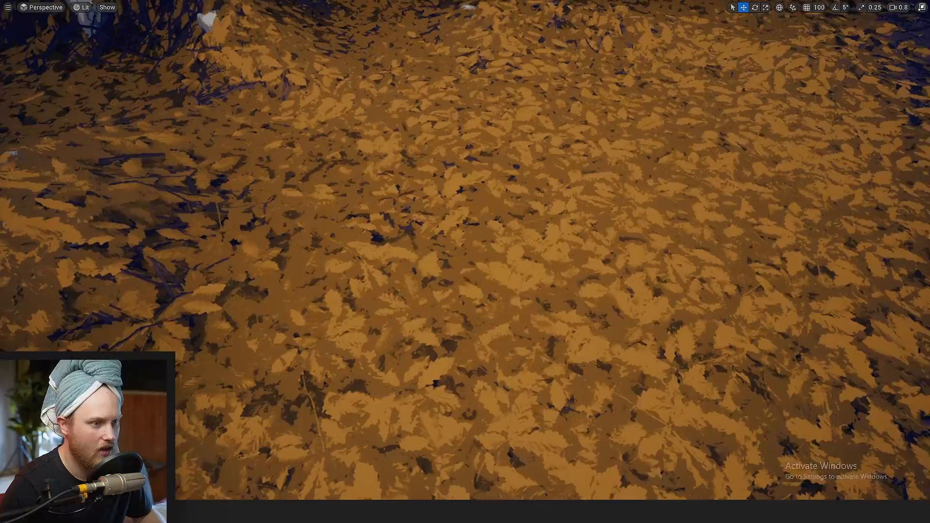
Review the painted leaves alongside the branches in full screen and save the level
right_click_drag(465, 271, 468, 218)
key("s")
mouse_move(500, 271)
right_mouse_down()
mouse_move(521, 289)
mouse_move(615, 241)
mouse_move(500, 276)
right_mouse_up()
scroll(500, 272, "down", 2)
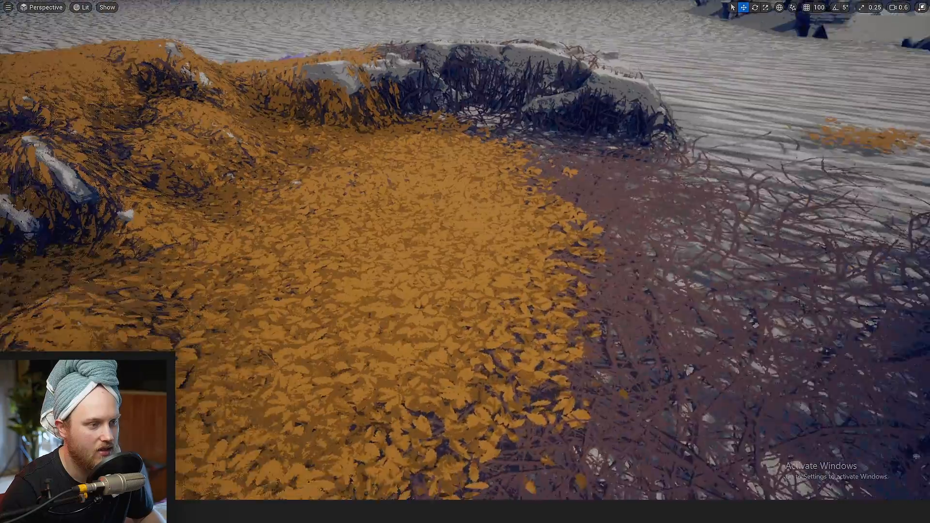
key("ctrl+s")
key("F11")
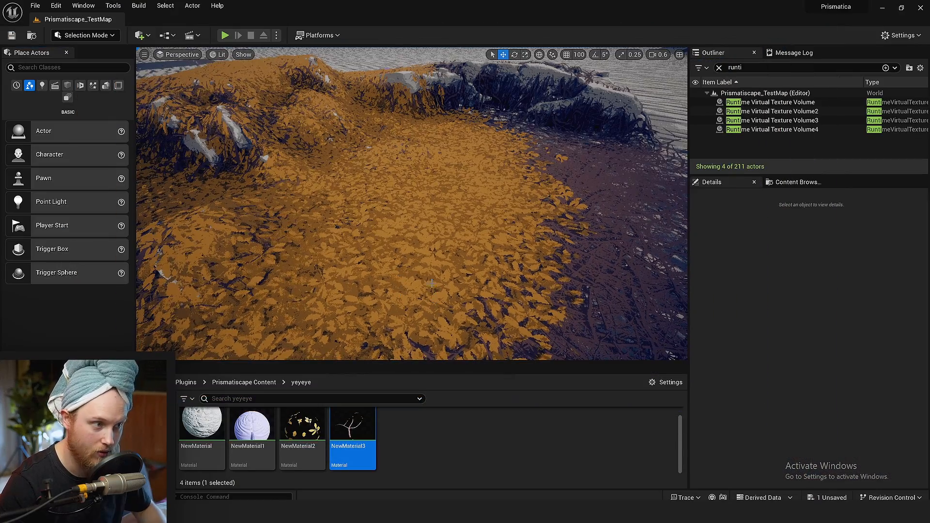
Open the branches' NewMaterial3 and examine its height offset nodes feeding World Position Offset
double_click(352, 427)
left_click(774, 327)
right_click_drag(619, 377, 780, 239)
scroll(774, 328, "down", 3)
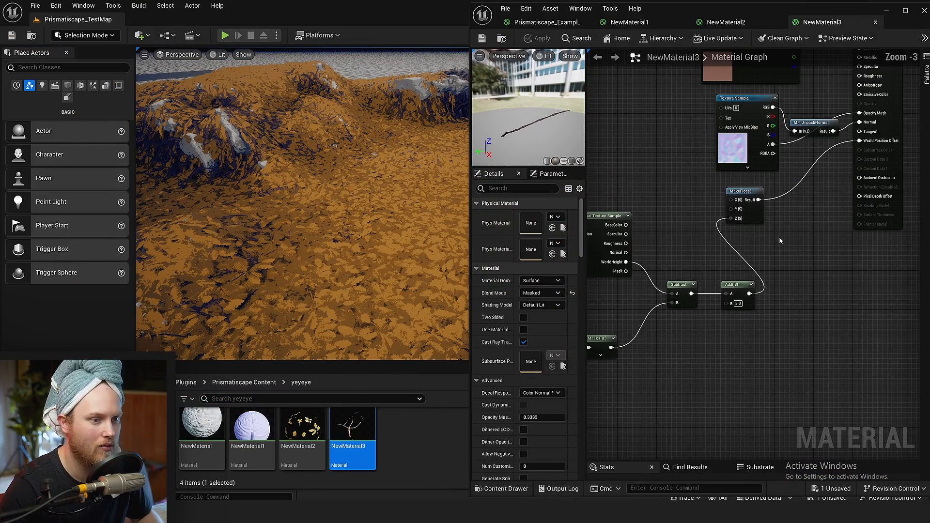
Move the runtime virtual texture height nodes away from MakeFloat3 to make room in NewMaterial3's graph
left_click_drag(753, 214, 772, 232)
right_click_drag(695, 218, 800, 232)
left_click_drag(843, 271, 538, 390)
left_click_drag(753, 270, 618, 270)
left_click(652, 214)
right_click_drag(754, 258, 833, 260)
left_click_drag(775, 209, 646, 277)
left_click(740, 225)
right_click_drag(741, 224, 670, 259)
right_click_drag(767, 305, 715, 311)
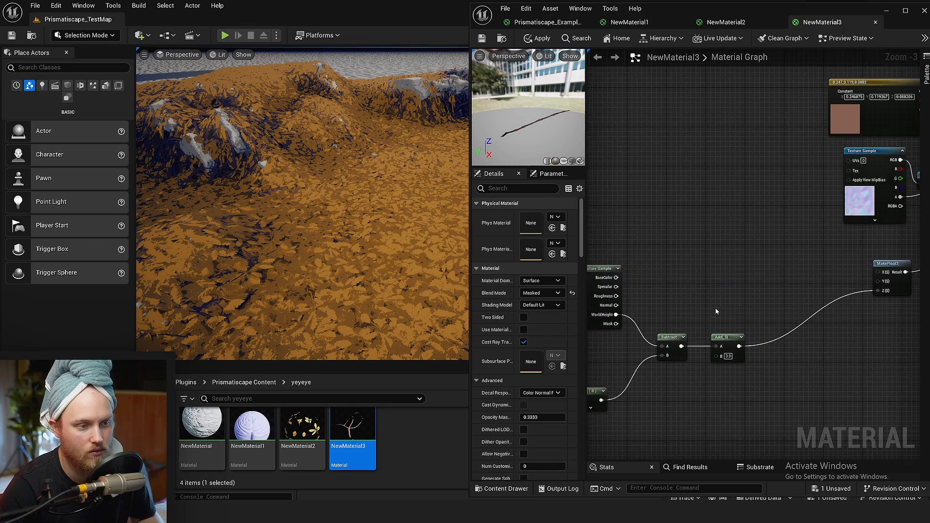
scroll(715, 311, "up", 3)
right_click_drag(685, 241, 802, 253)
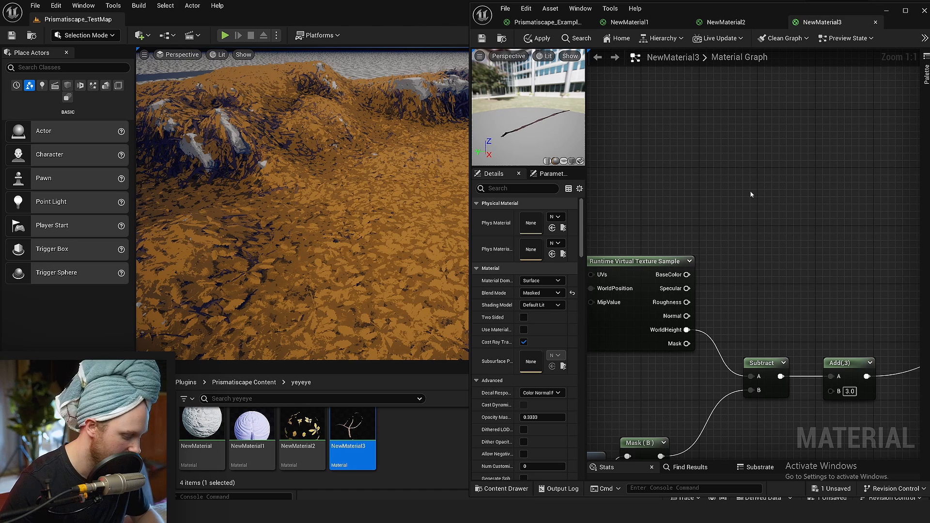
Add a Texture Sample with a colourful noise texture and drive its UVs through a Divide by 1000
left_click(708, 137)
left_click(562, 292)
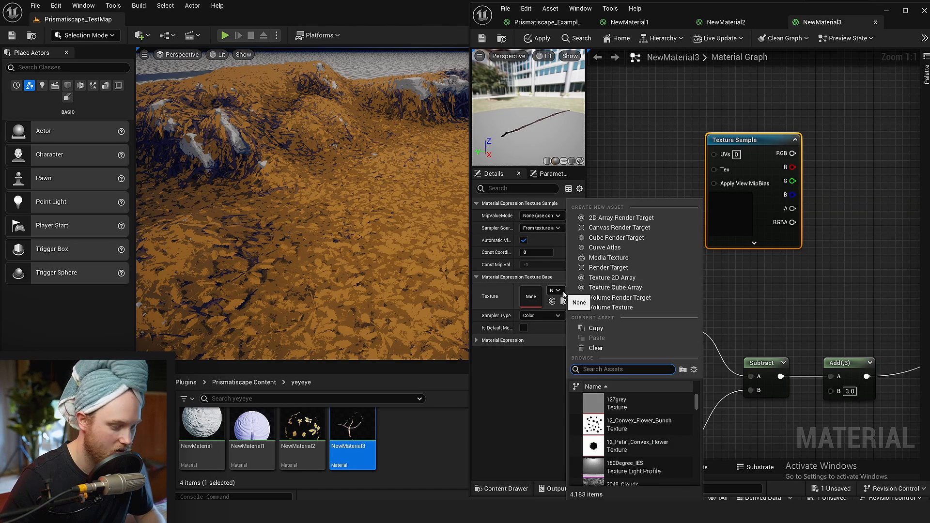
right_click_drag(621, 173, 780, 132)
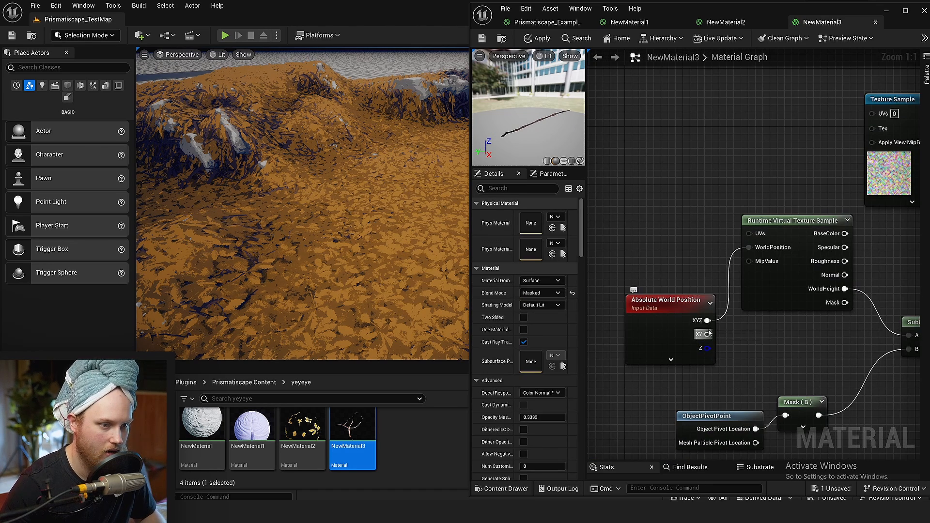
left_click_drag(707, 334, 879, 117)
type("d1000")
key("Return")
right_click_drag(879, 116, 650, 162)
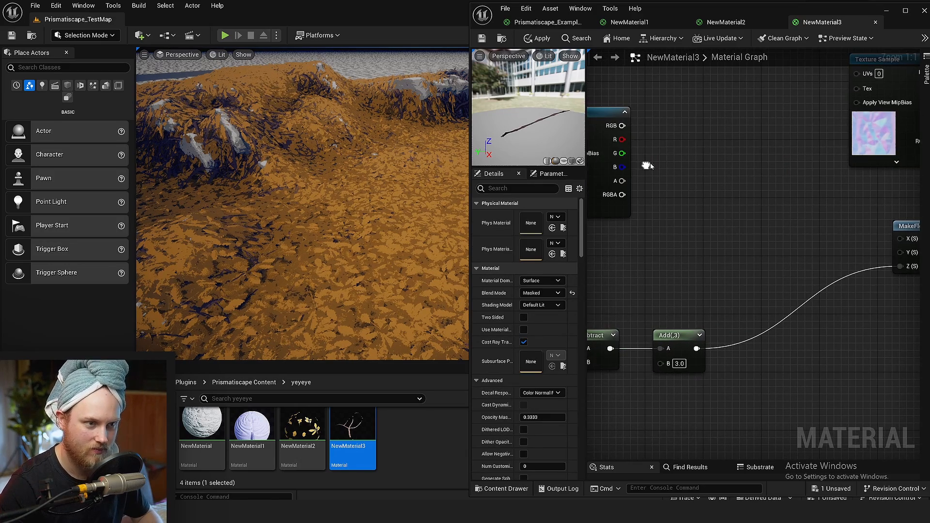
Multiply the noise texture's red channel by 10
left_click_drag(619, 139, 727, 198)
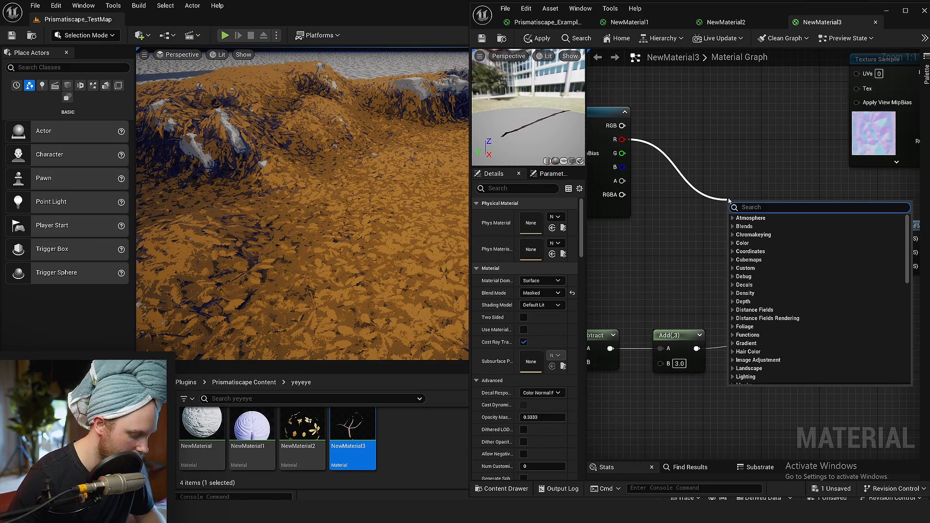
type("multiply")
key("Return")
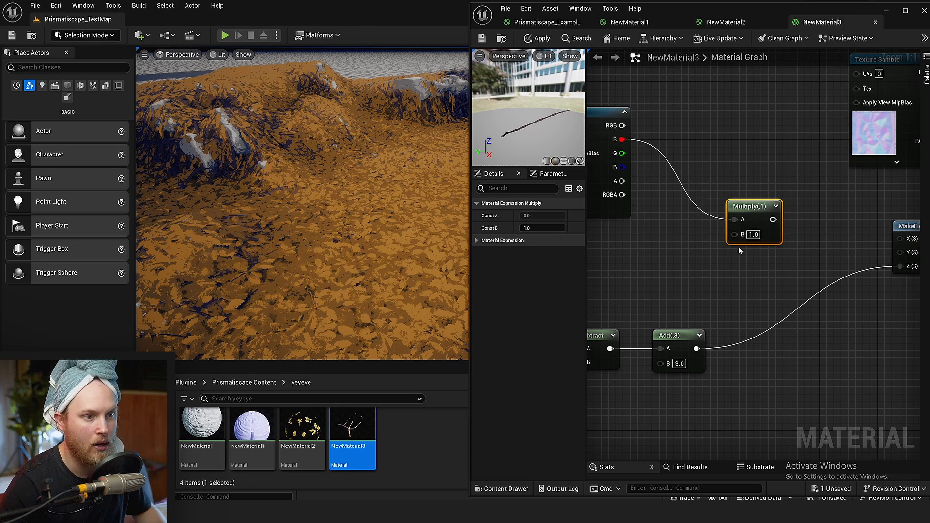
scroll(728, 238, "down", 1)
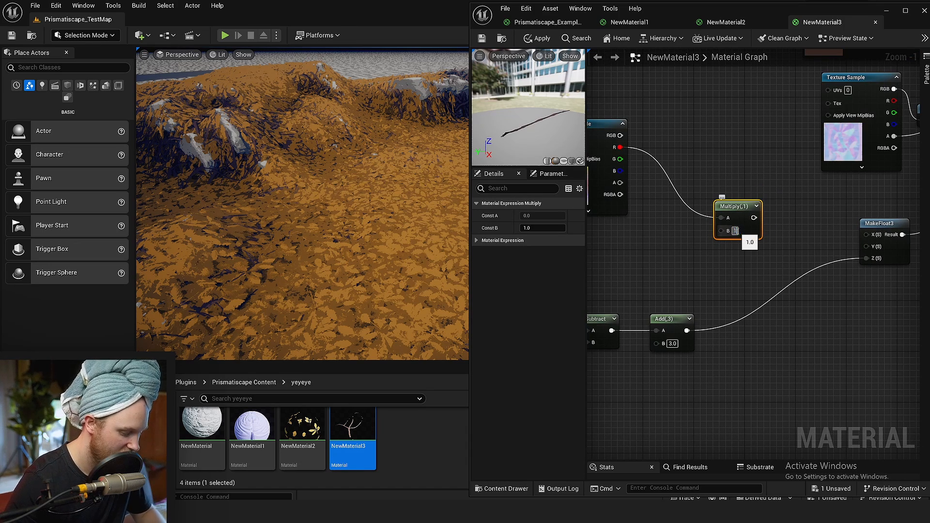
type("10")
left_click(766, 225)
left_click_drag(754, 218, 760, 304)
type("add")
key("Return")
key("Delete")
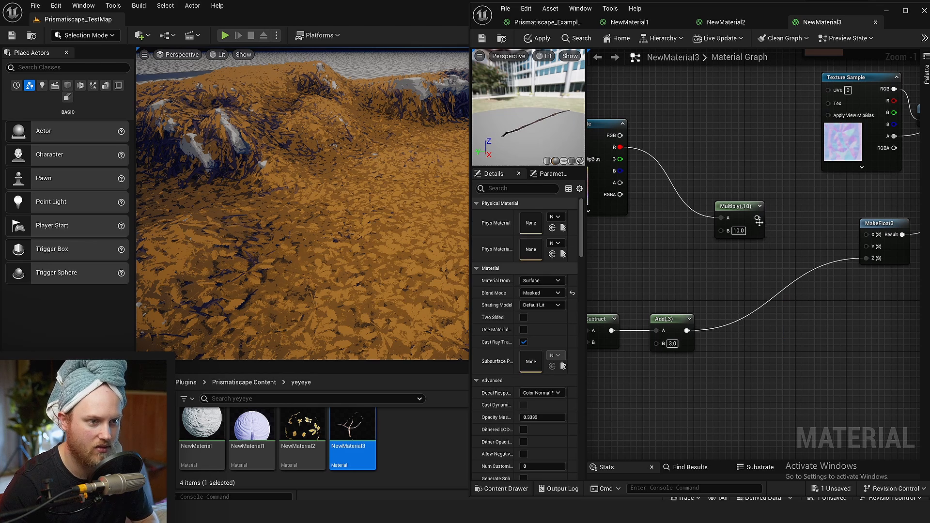
Connect the noise Multiply to the B input of the height offset's Add node and save the material
left_click_drag(757, 218, 656, 342)
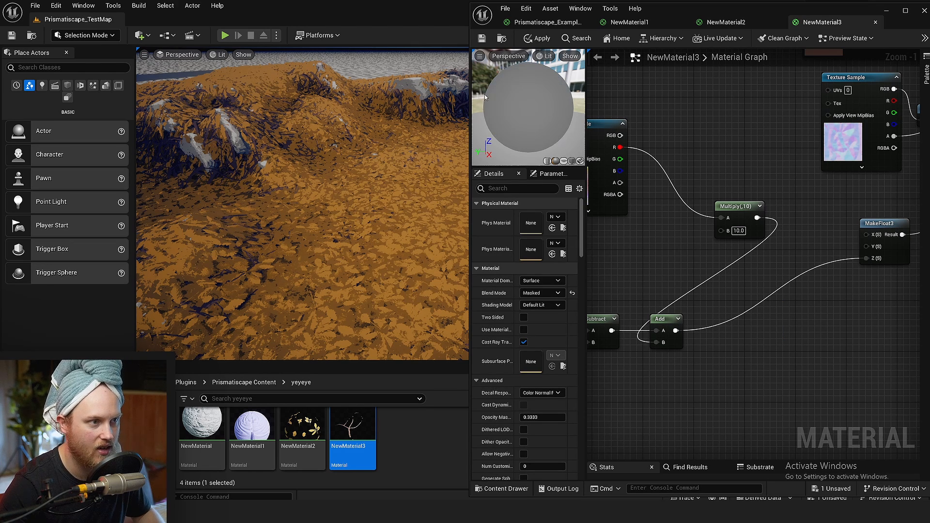
left_click(482, 38)
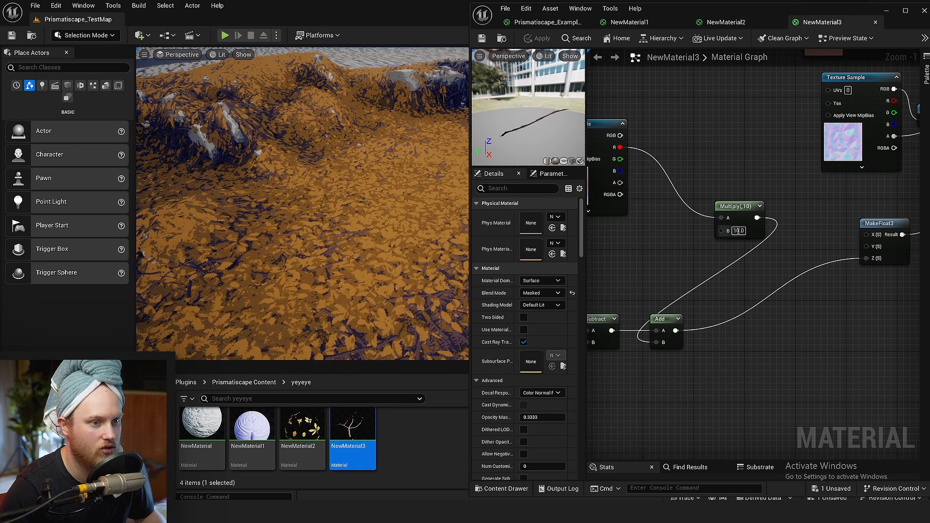
Set the noise Multiply value to 25, save, and close the material editors while applying the pending Prismatiscape_ExampleSandyRocks_01 changes
type("25")
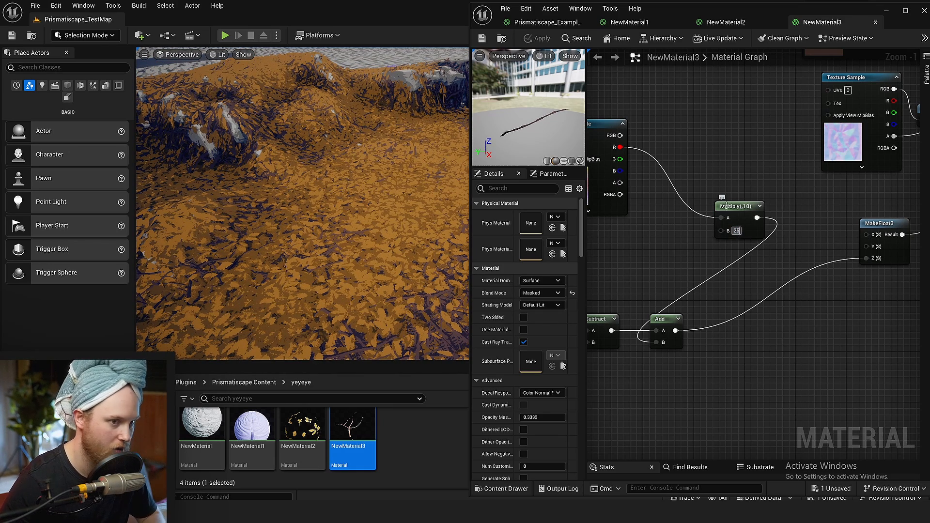
key("Return")
key("ctrl+s")
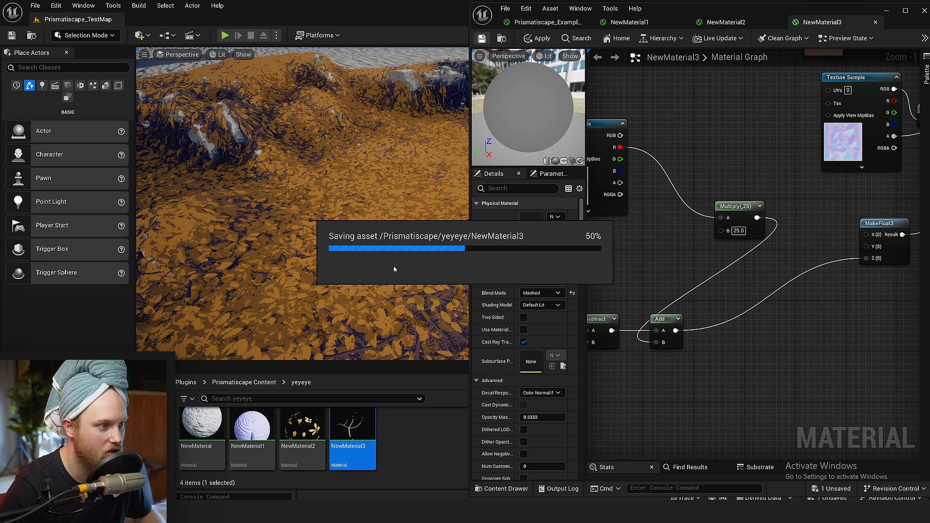
mouse_move(404, 257)
right_mouse_down()
mouse_move(395, 255)
mouse_move(403, 257)
right_mouse_up()
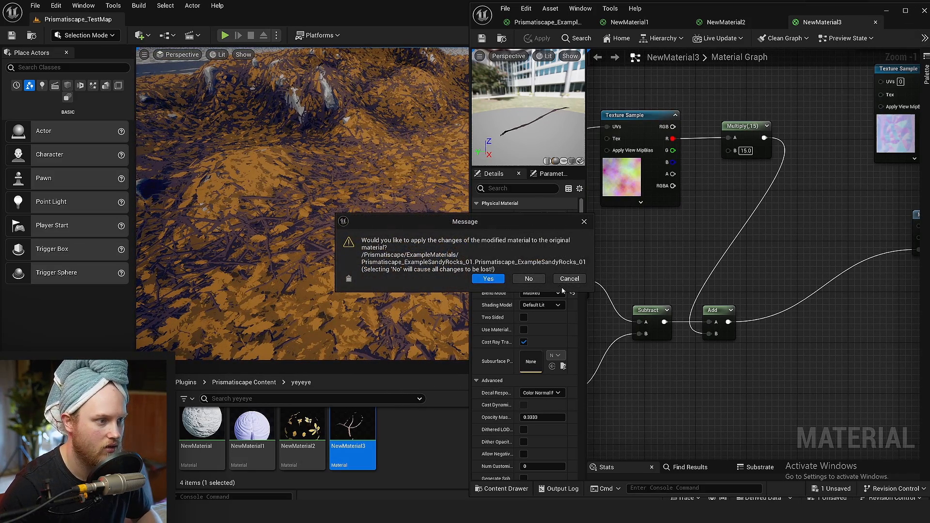
left_click(478, 279)
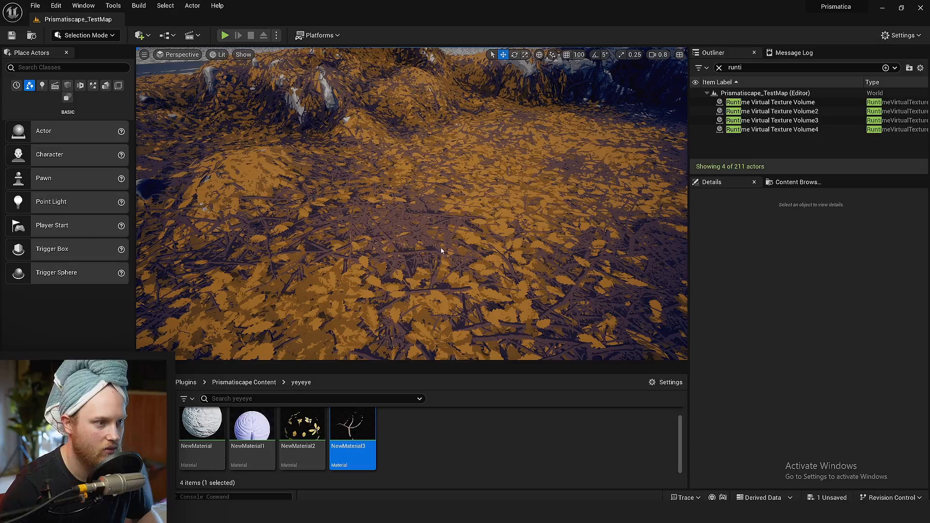
Examine how the height-varied branches layer with the leaves across the mounds and rocks in a full-screen viewport
left_click(441, 251)
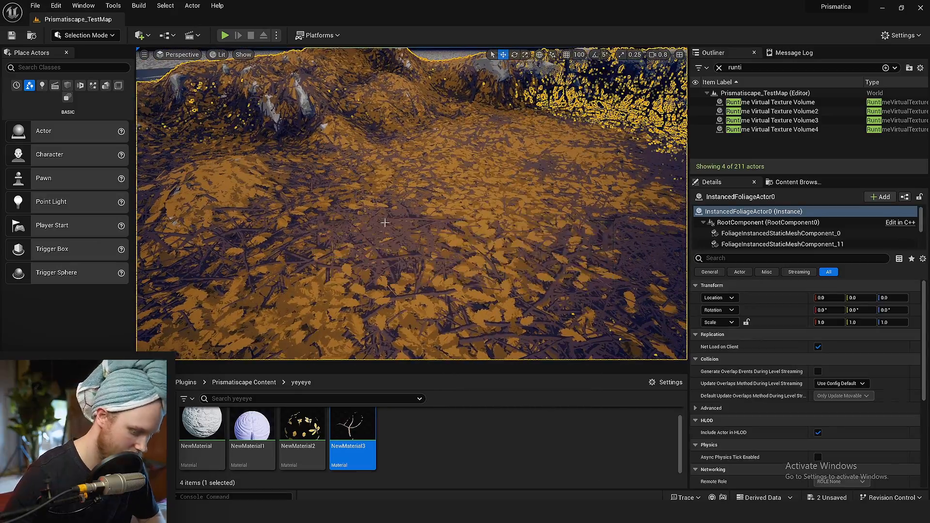
key("F11")
right_click_drag(385, 223, 491, 215)
key("g")
key("w")
scroll(394, 230, "down", 2)
key("s")
key("w")
key("a")
scroll(370, 238, "down", 5)
key("w")
scroll(359, 218, "up", 2)
key("a")
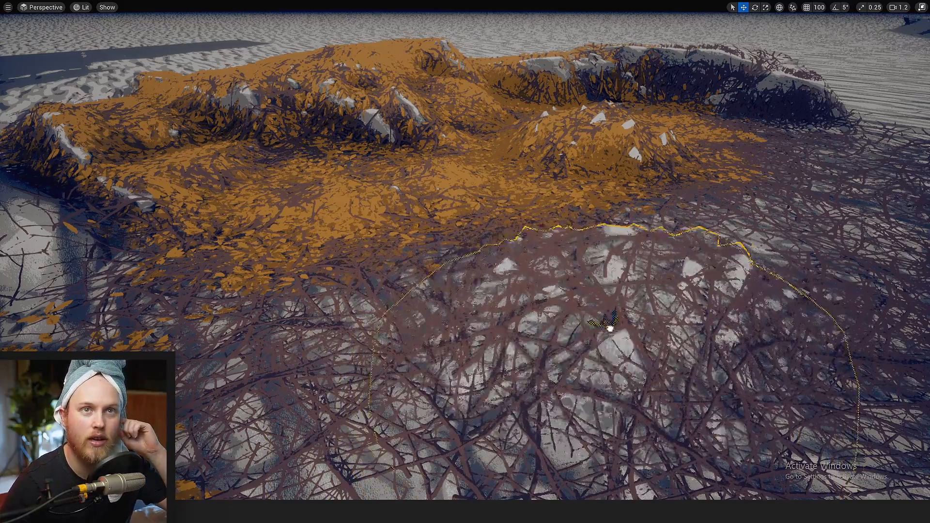
Paint leaves over the branch-covered mound in front of the rock formation and review the coverage
left_click_drag(377, 297, 452, 281)
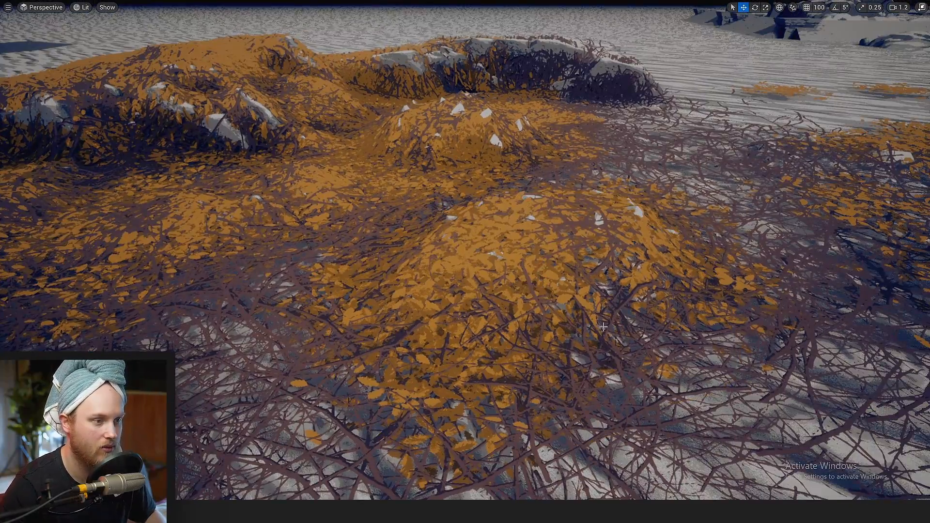
mouse_move(603, 327)
right_mouse_down()
mouse_move(593, 329)
mouse_move(603, 326)
right_mouse_up()
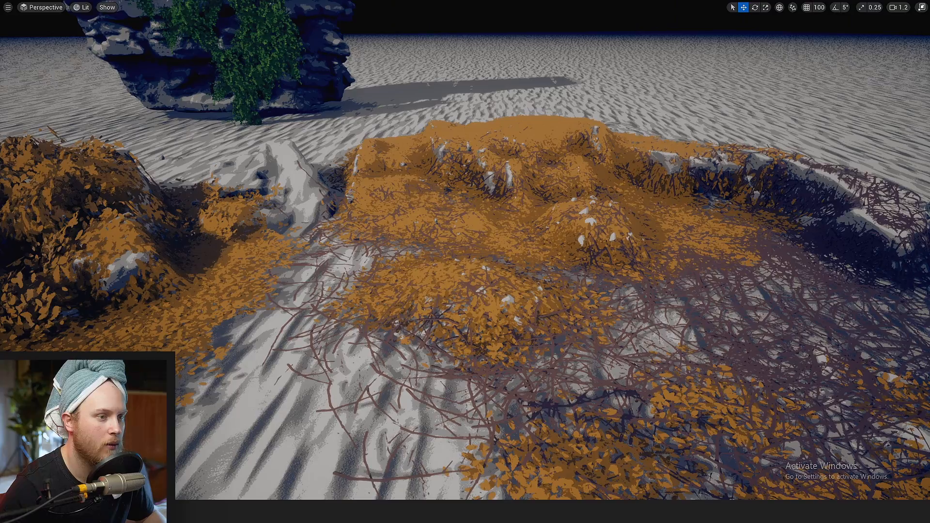
right_click_drag(465, 271, 465, 252)
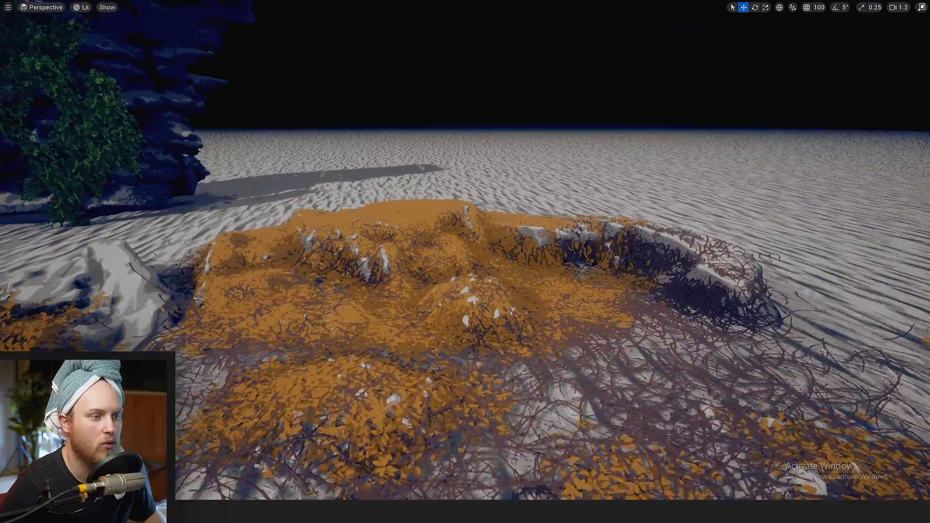
key("w")
right_click_drag(451, 291, 451, 309)
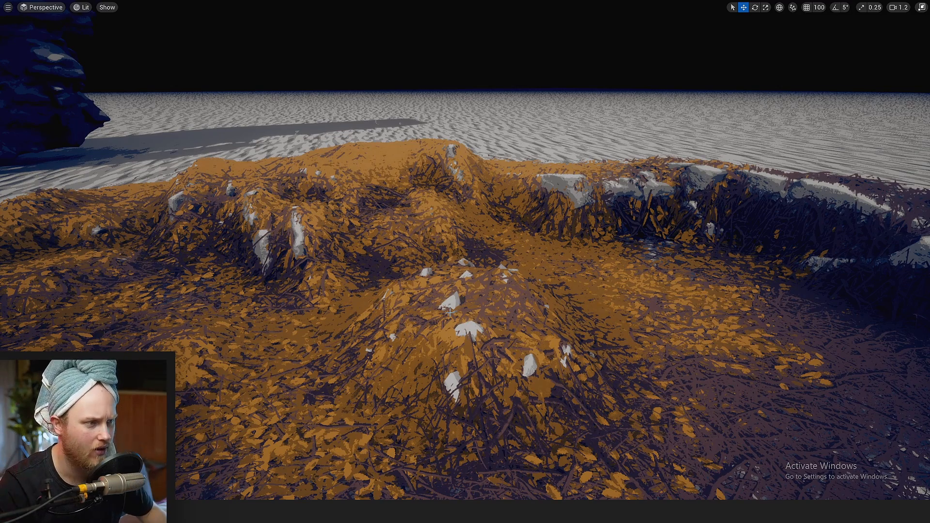
key("w")
Select the ivy on the tall cliff and move it along the rock face
right_click_drag(420, 345, 279, 350)
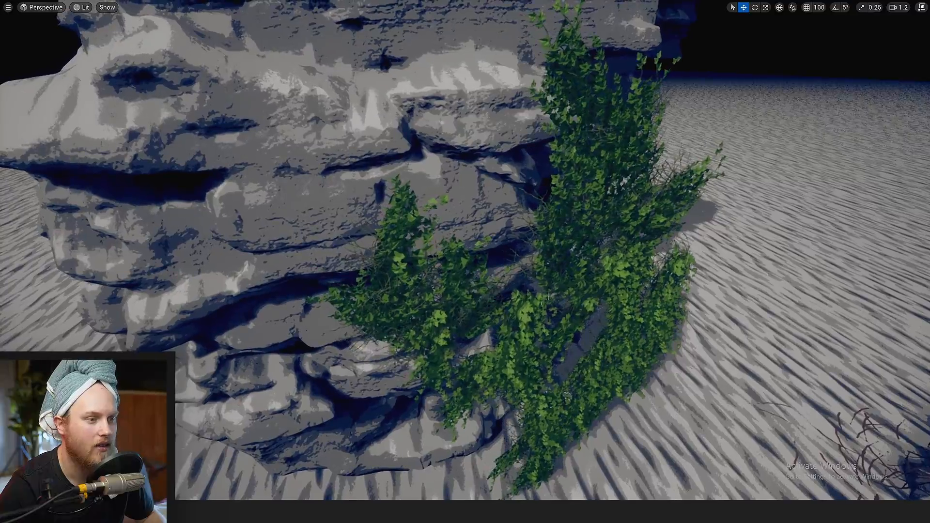
left_click(419, 345)
key("f")
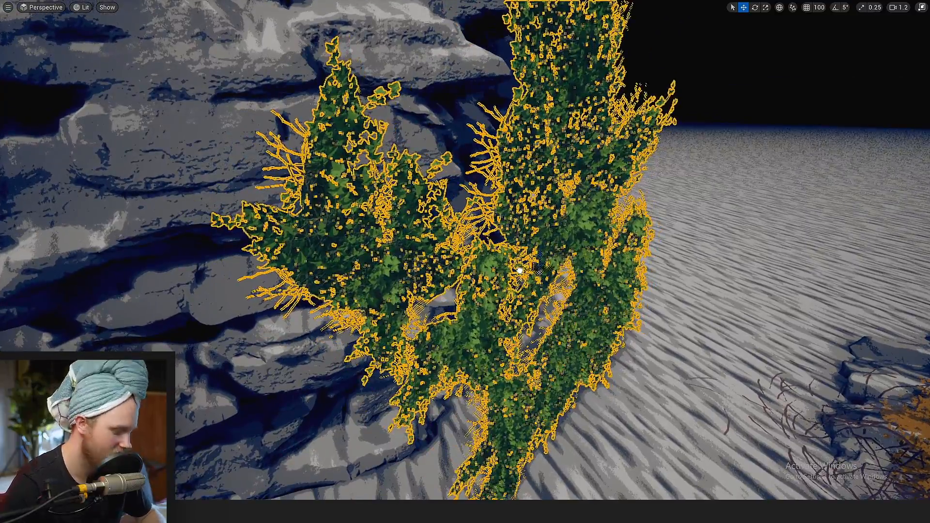
key("Escape")
mouse_move(387, 223)
left_mouse_down("ctrl+shift")
mouse_move(484, 223)
mouse_move(368, 223)
mouse_move(402, 223)
left_mouse_up("ctrl+shift")
key("s")
right_click_drag(529, 300, 485, 318)
Rotate and reposition the ivy around the cliff so it wraps different parts of the rock
key("e")
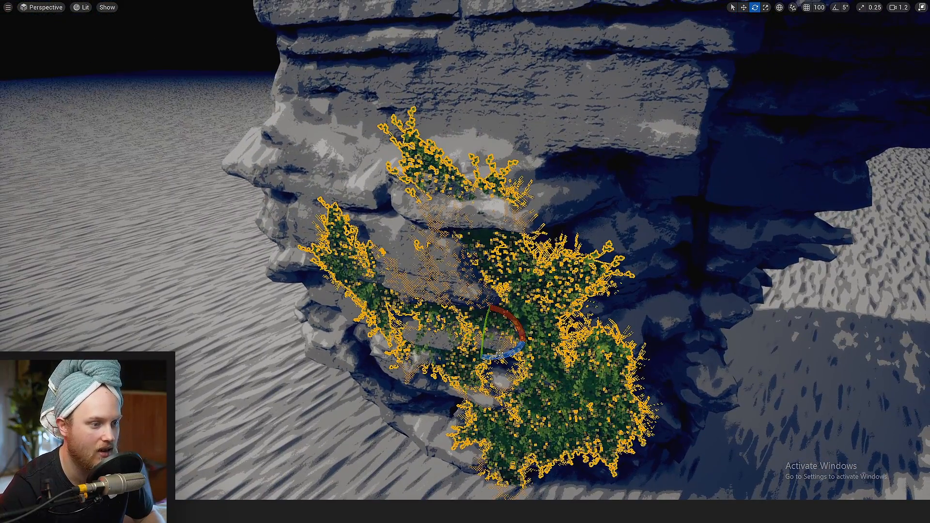
left_click_drag(499, 355, 520, 346)
key("w")
key("a")
right_click_drag(521, 347, 565, 356)
left_click_drag(526, 278, 506, 269)
key("e")
key("s")
right_click_drag(506, 268, 525, 262)
left_click_drag(438, 297, 426, 276)
right_click_drag(425, 277, 539, 283)
Examine the ivy on the cliff up close with the editor gizmos hidden
key("g")
key("w")
key("w")
key("super+shift+s")
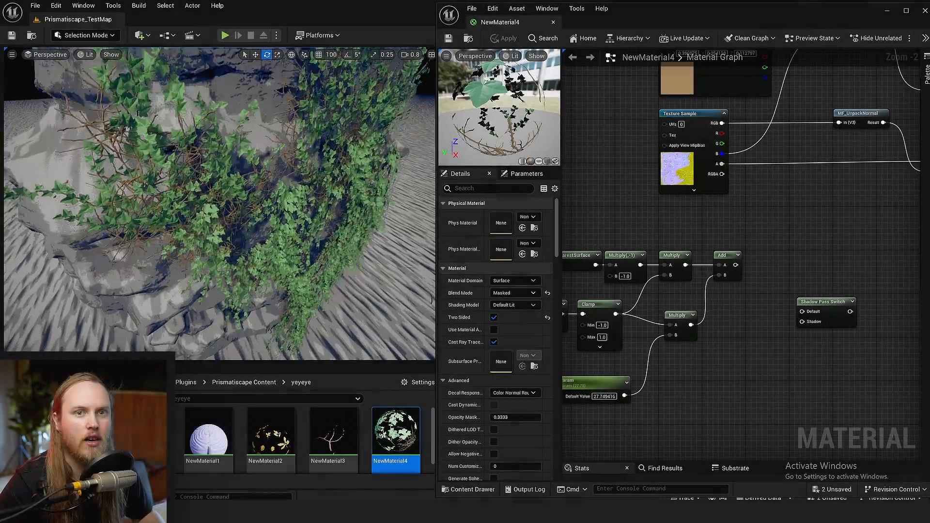
Shift the ivy slightly on the cliff and review how its leaves follow the rock surface
mouse_move(286, 194)
right_mouse_down()
mouse_move(300, 203)
mouse_move(290, 208)
right_mouse_up()
left_click(286, 194)
key("s")
key("w")
left_click_drag(284, 195, 261, 194)
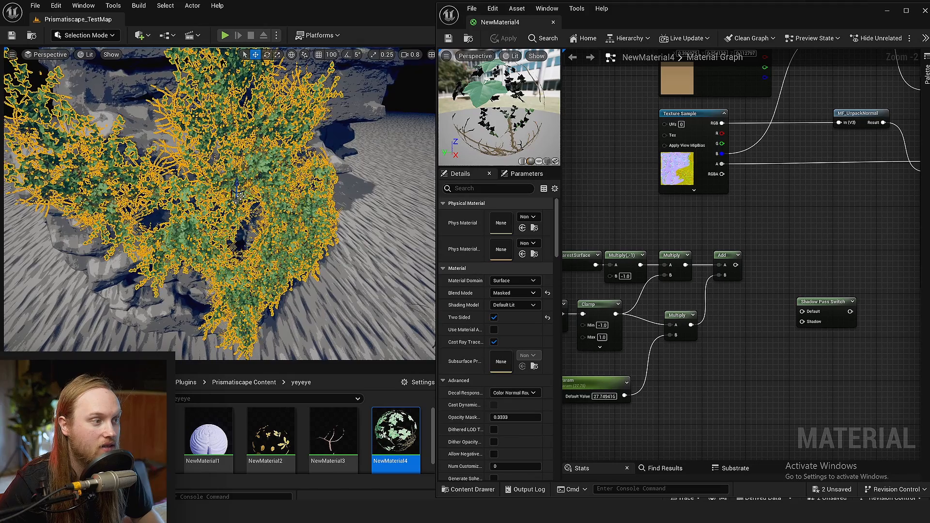
key("w")
right_click_drag(261, 194, 250, 197)
key("s")
left_click_drag(251, 198, 254, 199, "shift")
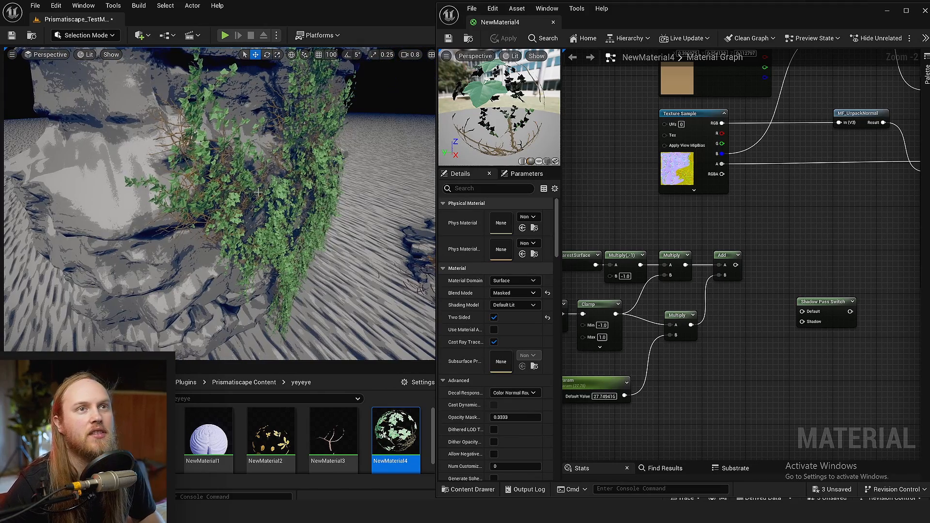
right_click_drag(254, 191, 291, 170)
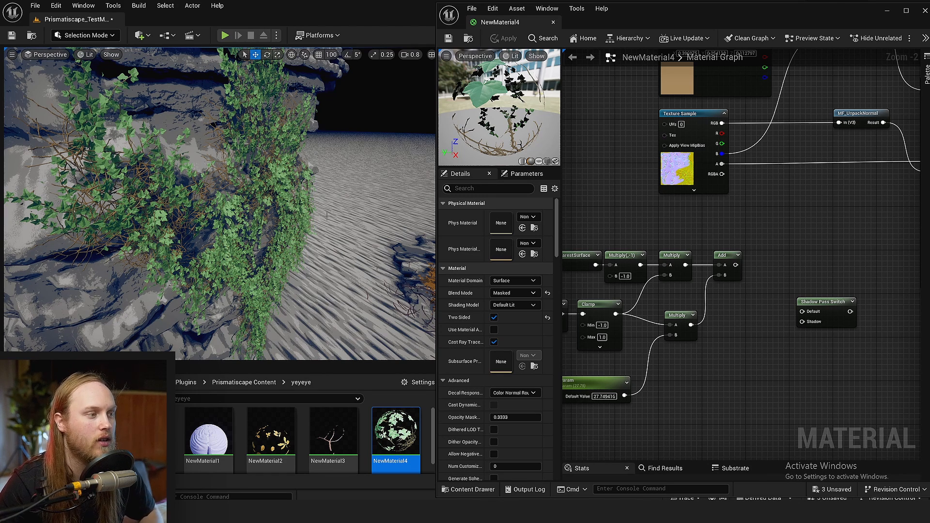
Widen NewMaterial4's graph area and examine its DistanceToNearestSurface and DistanceFieldGradient node chains
scroll(694, 359, "up", 3)
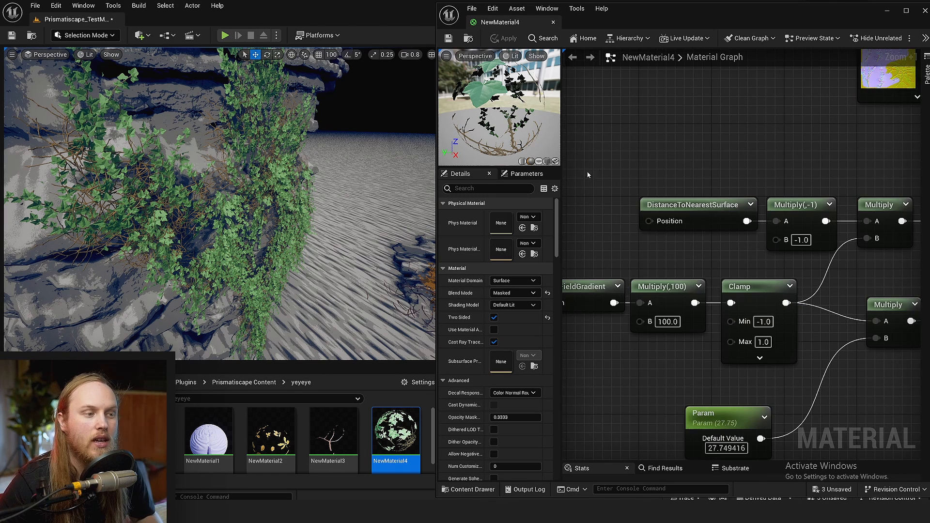
left_click_drag(563, 173, 516, 178)
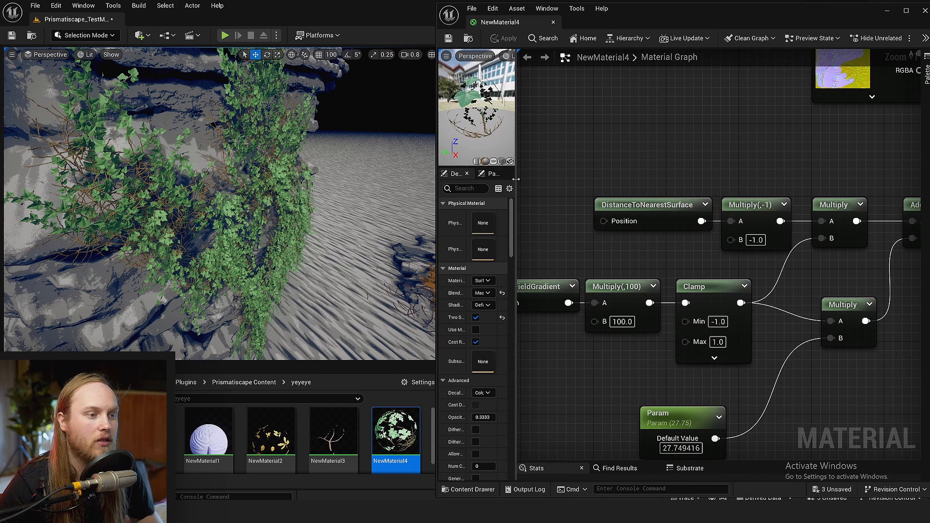
right_click_drag(610, 159, 648, 181)
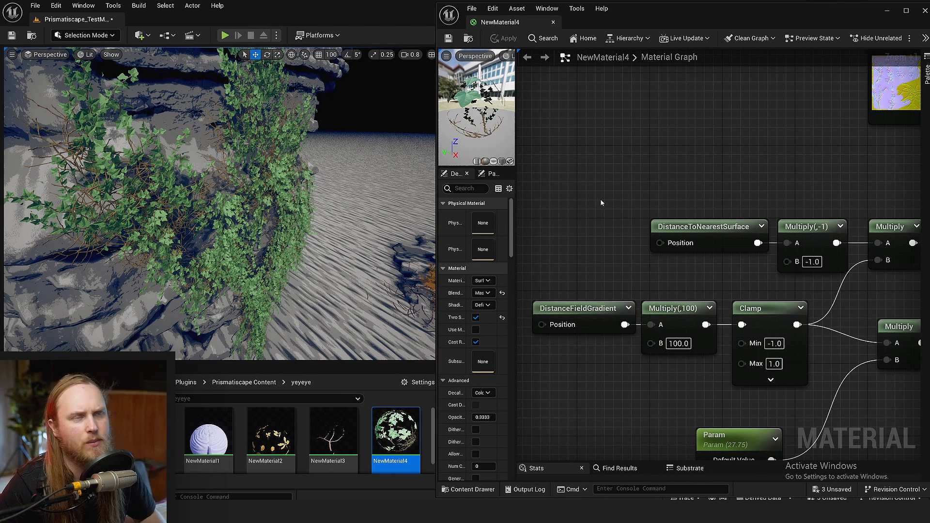
left_click_drag(837, 224, 819, 237)
left_click(734, 200)
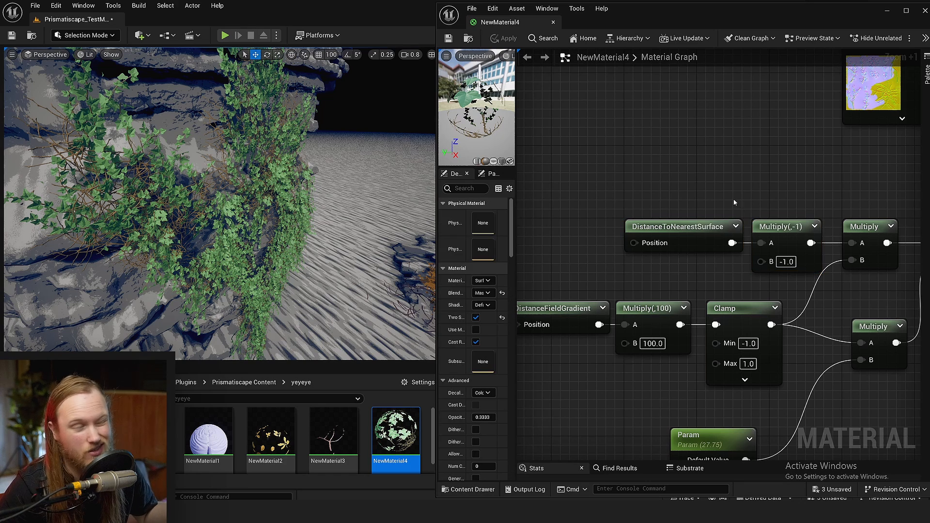
scroll(731, 187, "up", 1)
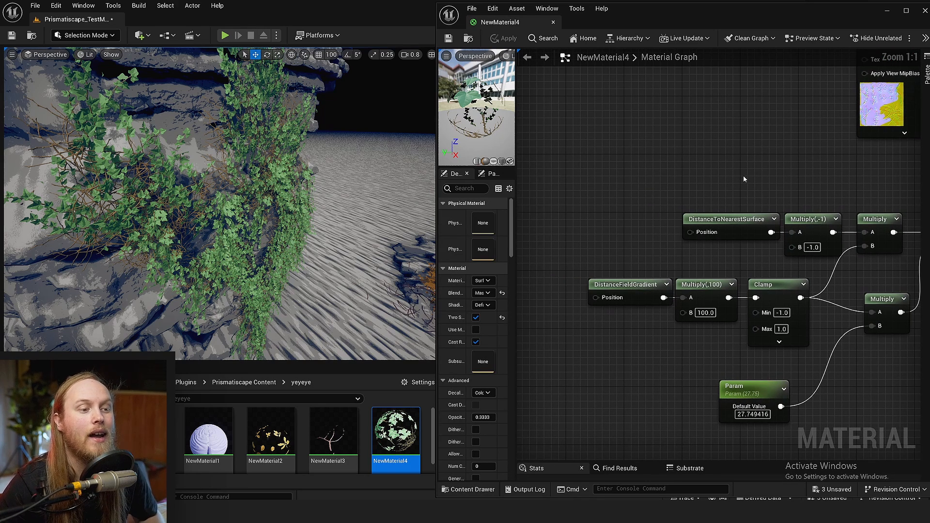
Move the DistanceToNearestSurface and Multiply(,-1) nodes away from the following Multiply to spread out their chain
scroll(743, 175, "up", 1)
left_click_drag(730, 255, 642, 255)
left_click(732, 228)
right_click_drag(834, 252, 714, 237)
left_click_drag(714, 238, 626, 238)
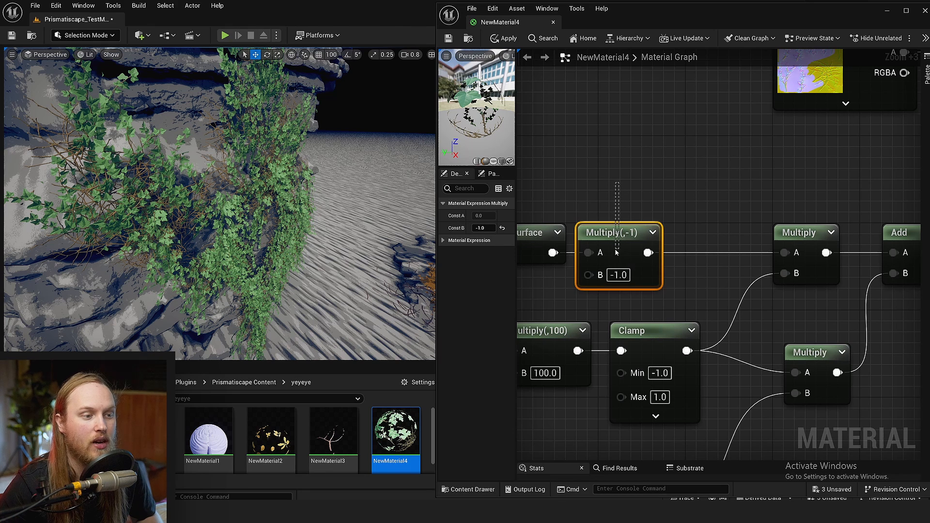
left_click(608, 196)
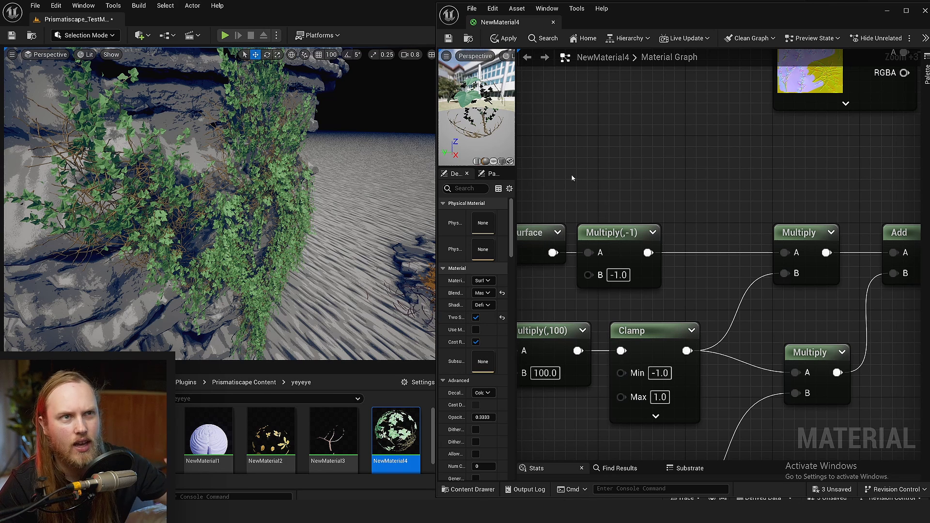
right_click_drag(590, 197, 688, 209)
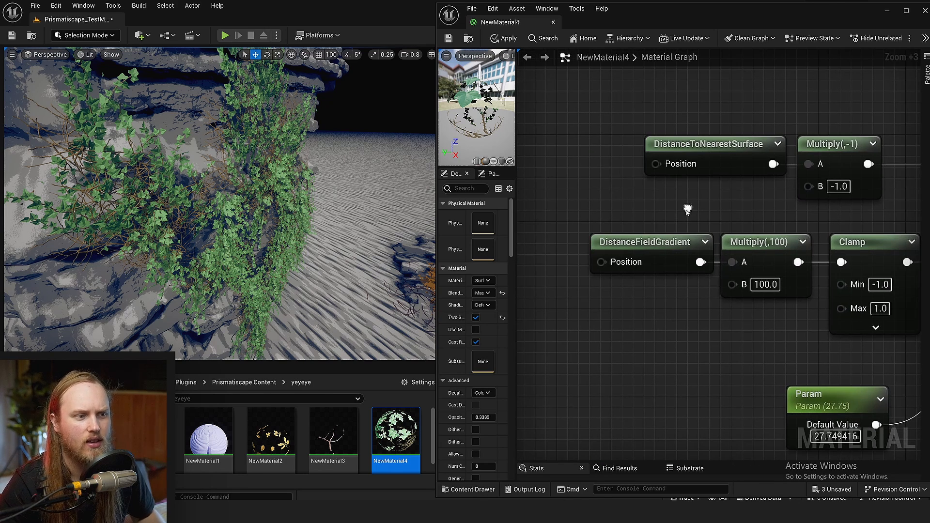
Move the DistanceFieldGradient node away from Multiply(,100) to leave more space between them
left_click(660, 251)
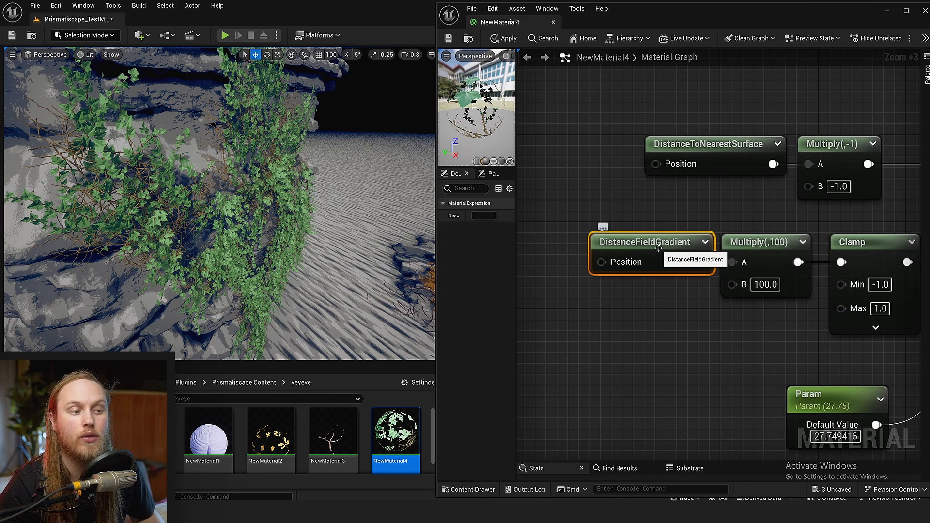
left_click_drag(661, 251, 640, 248)
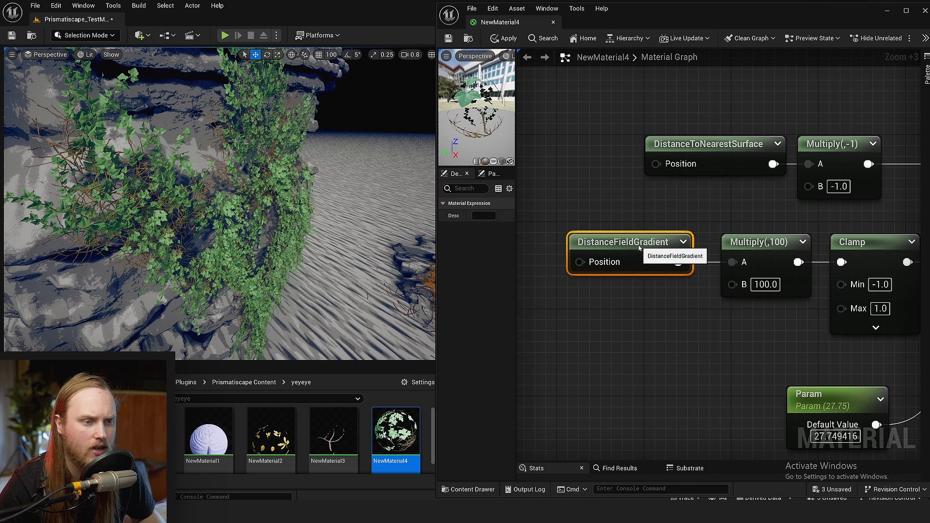
left_click(656, 207)
right_click_drag(656, 207, 554, 187)
right_click_drag(572, 274, 659, 275)
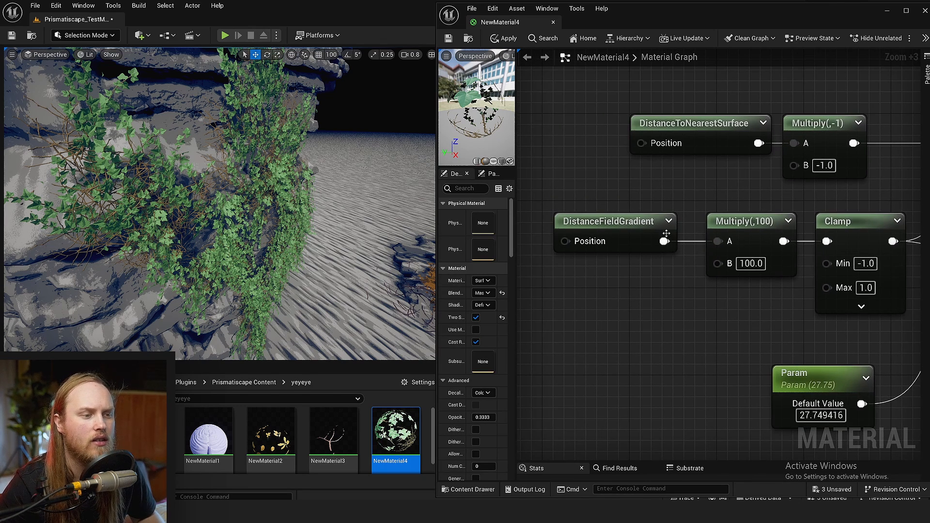
Add a Normalize node below Multiply(,100), fed by the DistanceFieldGradient output
left_click_drag(664, 241, 703, 290)
type("normalize")
key("Return")
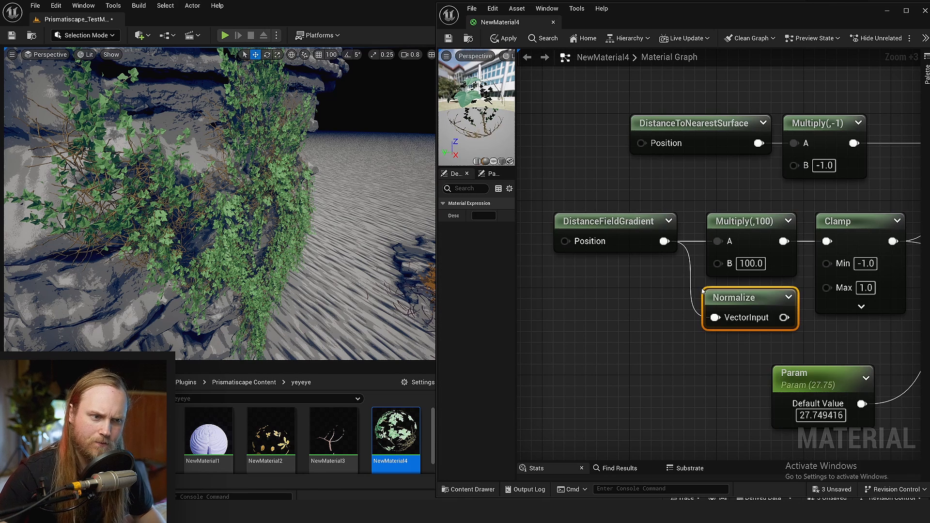
right_click_drag(719, 333, 688, 335)
left_click(781, 316)
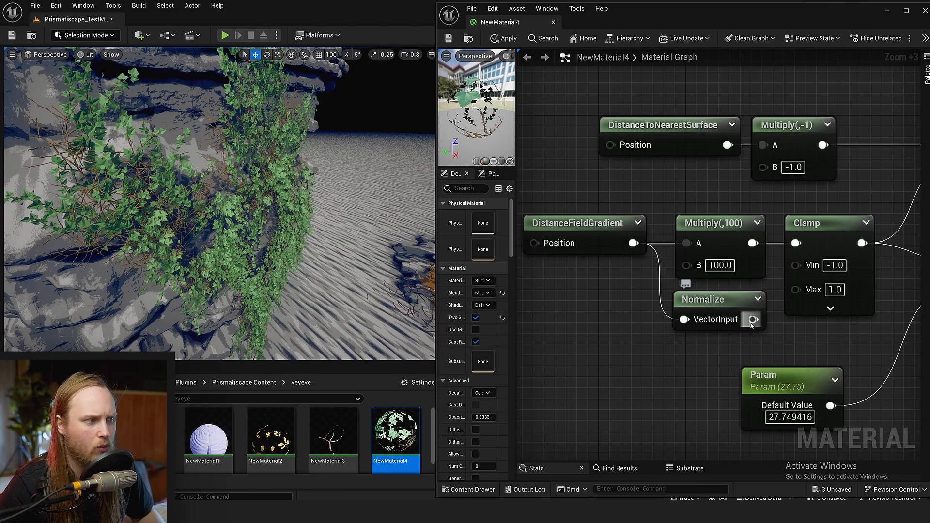
Examine the Multiply(,100) and Clamp nodes against the Normalize node as alternative treatments of the gradient
left_click(724, 239)
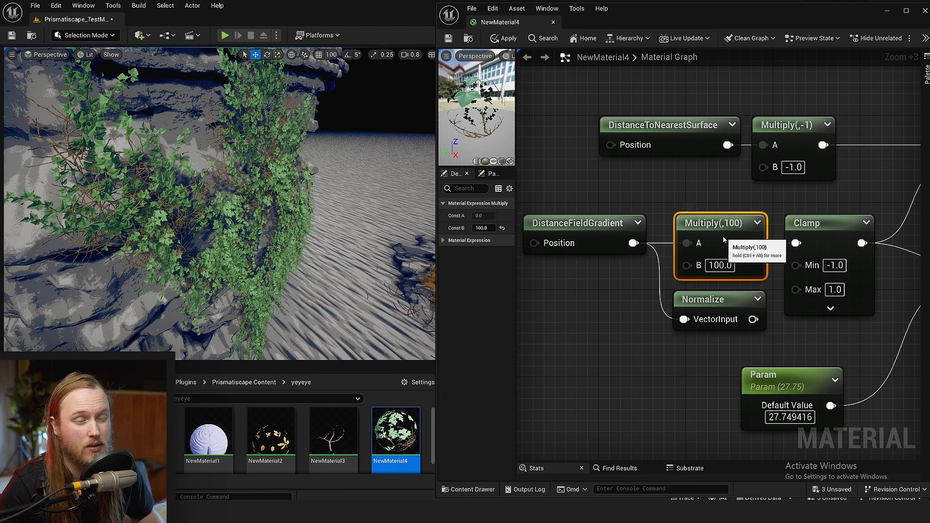
left_click_drag(724, 237, 727, 236)
right_click_drag(776, 214, 719, 199)
left_click_drag(771, 185, 775, 199)
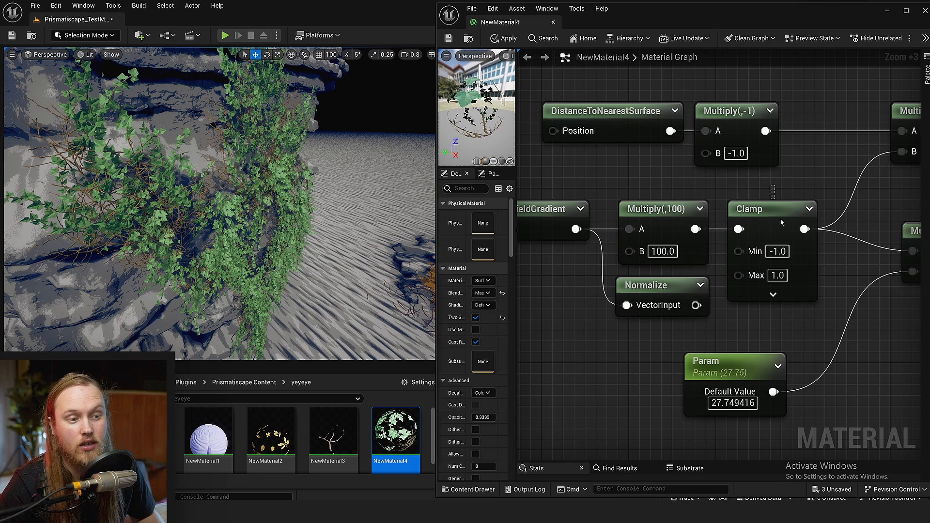
left_click(781, 222)
left_click(822, 324)
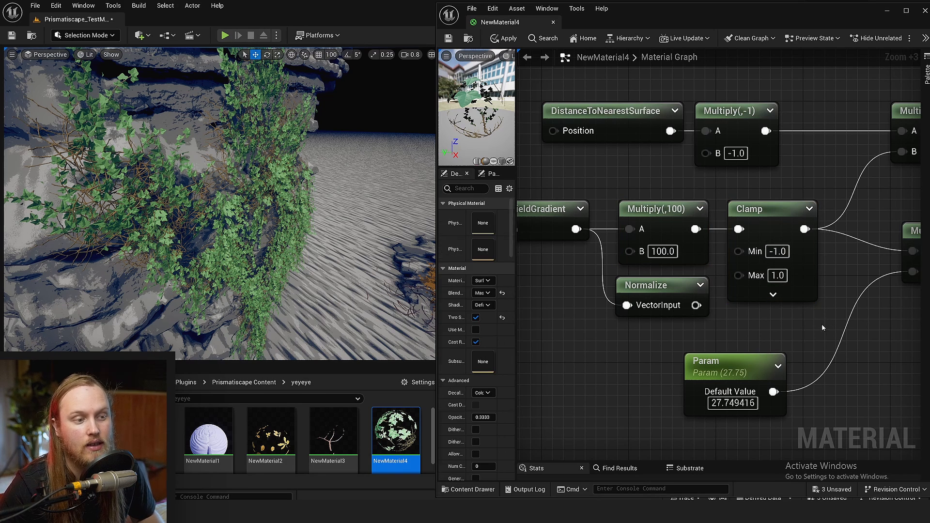
left_click(676, 289)
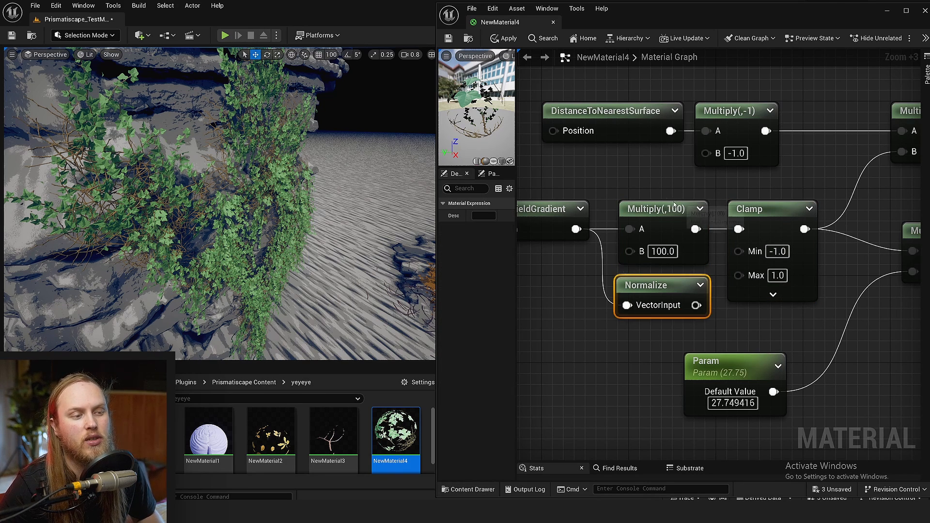
left_click(682, 206)
left_click(679, 284)
left_click(652, 223)
left_click(667, 286)
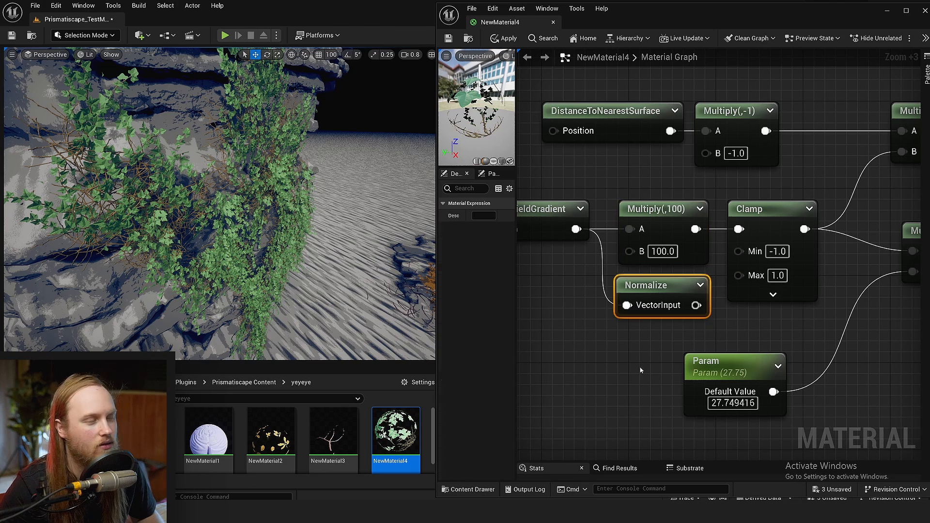
Save NewMaterial4 with the added Normalize node
left_click(642, 370)
scroll(703, 359, "down", 2)
right_click_drag(819, 332, 758, 331)
key("ctrl+s")
right_click_drag(738, 299, 758, 330)
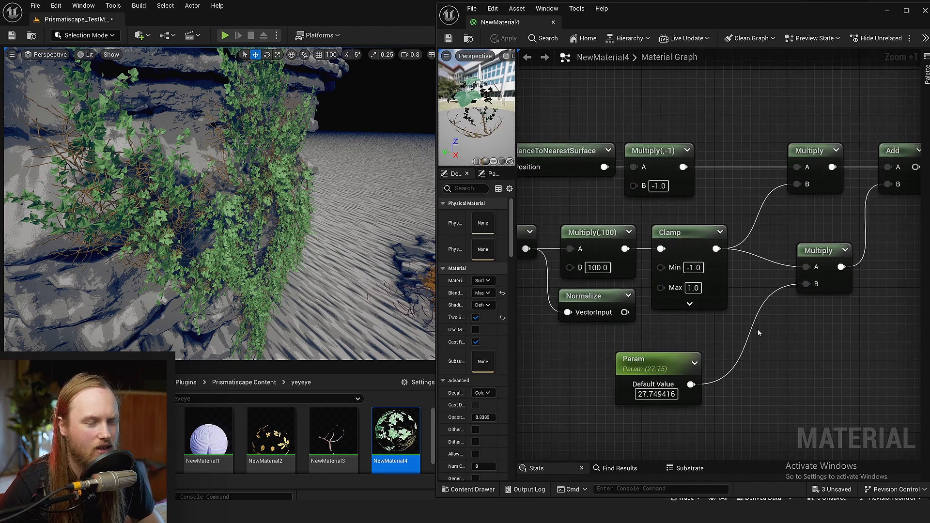
Examine how the distance, clamped gradient and Param branches pass through the Multiply nodes into Add
right_click_drag(737, 185, 794, 192)
left_click(805, 174)
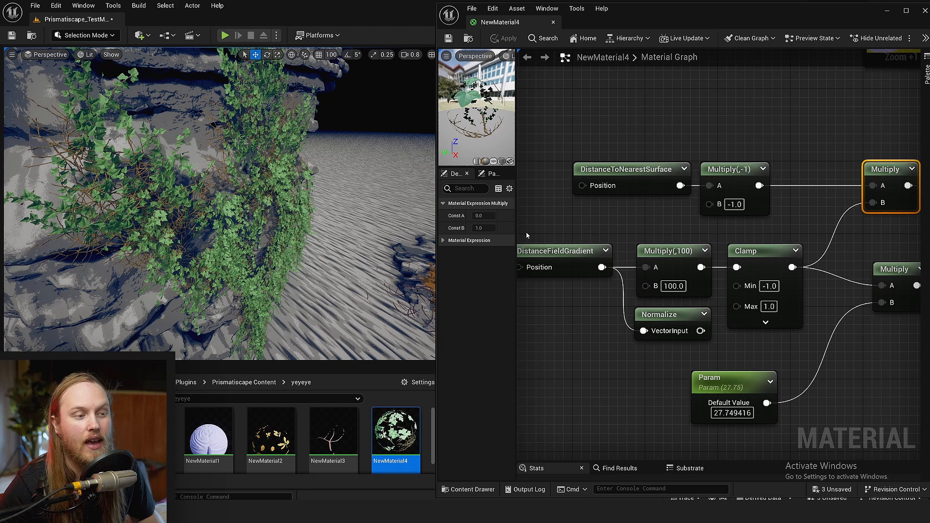
left_click_drag(528, 236, 756, 274)
left_click_drag(844, 152, 905, 221)
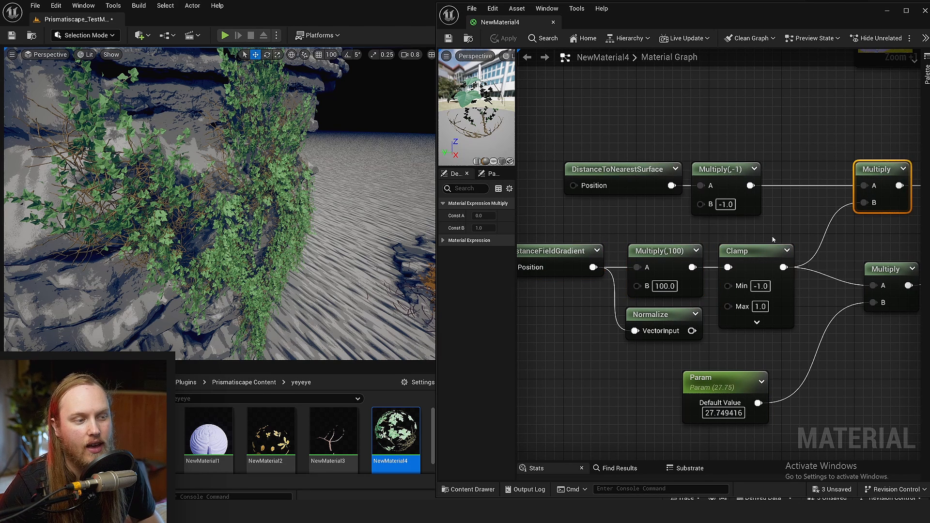
left_click_drag(773, 237, 652, 273)
right_click_drag(736, 221, 570, 249)
left_click_drag(612, 169, 805, 235)
right_click_drag(803, 234, 676, 170)
scroll(610, 218, "down", 2)
left_click(673, 172)
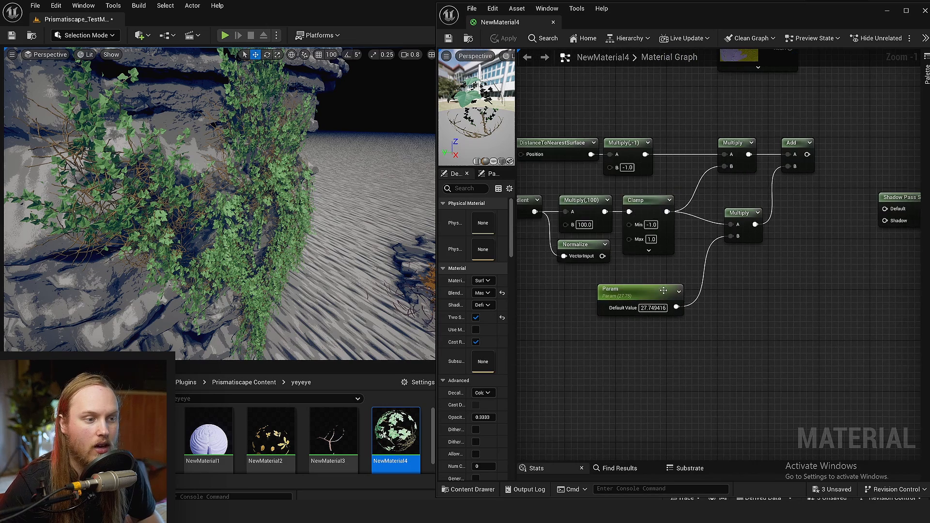
right_click_drag(602, 253, 737, 277)
scroll(737, 277, "up", 2)
left_click_drag(522, 187, 808, 282)
left_click(815, 327)
left_click_drag(600, 328, 691, 319)
right_click_drag(869, 244, 767, 296)
left_click_drag(781, 199, 808, 200)
Connect the Add node's output to World Position Offset and save the material
scroll(814, 253, "down", 1)
left_click(627, 291)
right_click_drag(814, 252, 600, 346)
left_click_drag(632, 286, 861, 197)
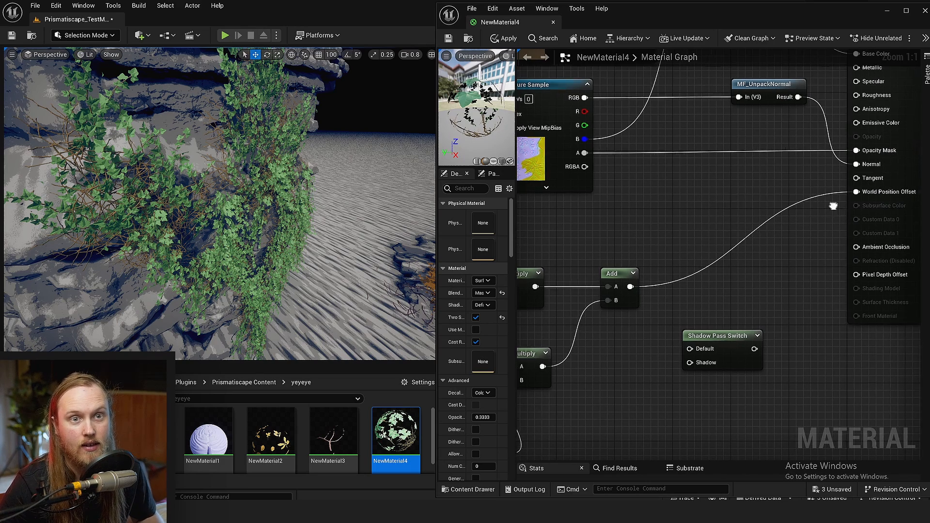
scroll(820, 249, "up", 2)
scroll(797, 218, "down", 2)
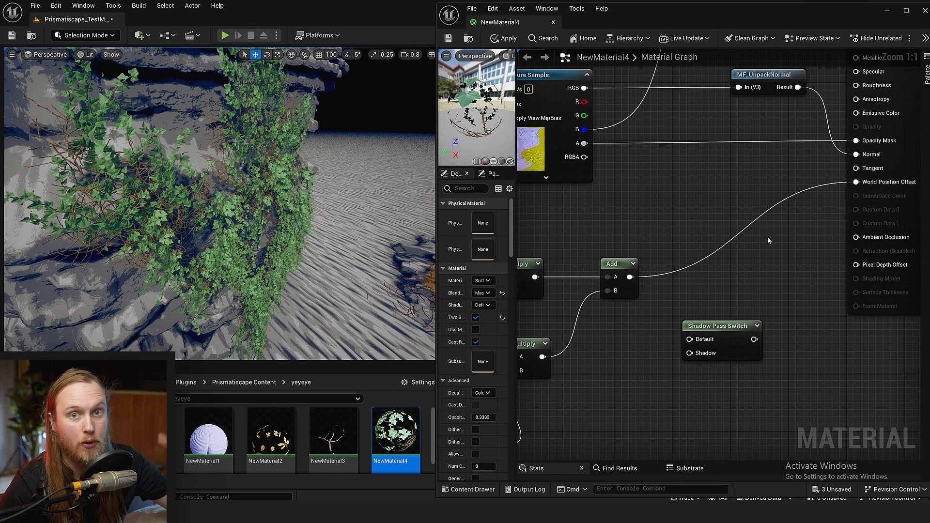
left_click(449, 38)
Shift the Param node slightly and set its default value to 35 while checking the ivy on the cliff
right_click_drag(258, 269, 271, 247)
key("w")
key("w")
scroll(259, 262, "down", 2)
key("s")
scroll(276, 252, "up", 1)
right_click_drag(638, 410, 842, 301)
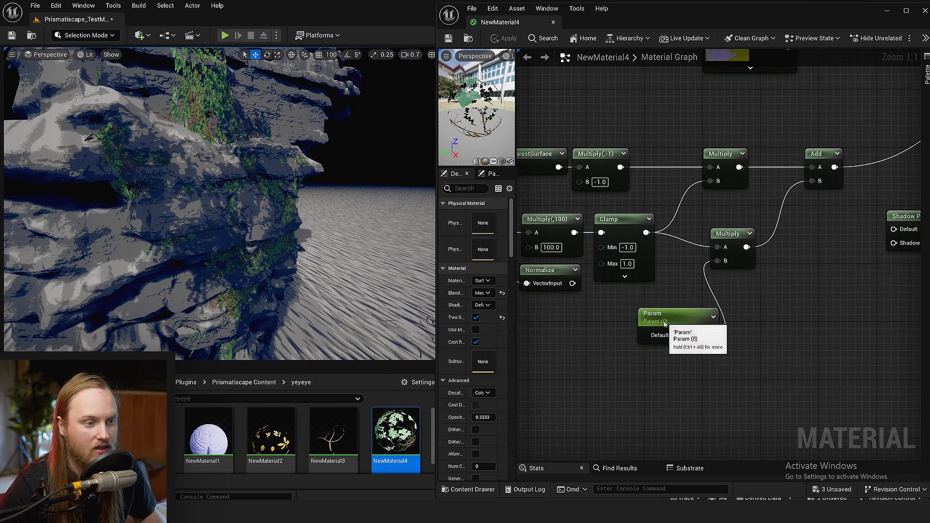
left_click_drag(664, 323, 633, 330)
mouse_move(484, 241)
left_mouse_down()
mouse_move(467, 241)
mouse_move(499, 241)
left_mouse_up()
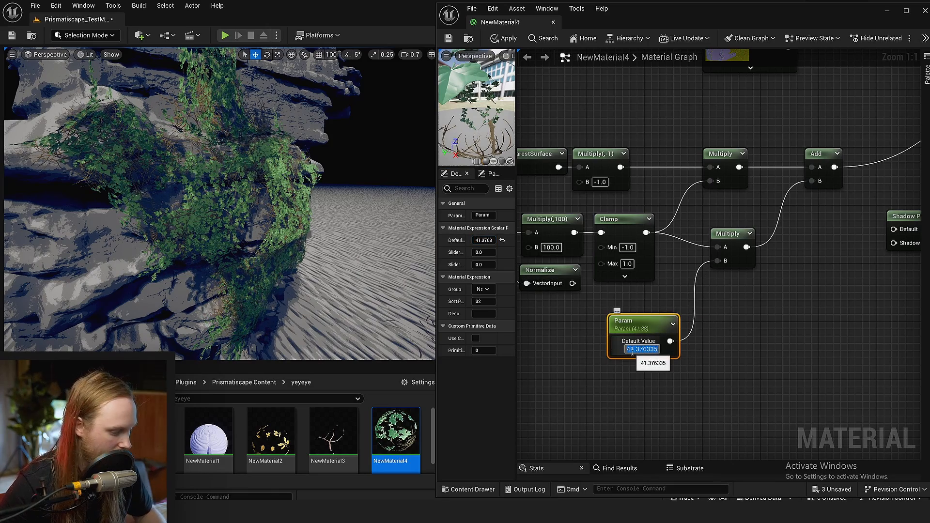
type("35")
key("Return")
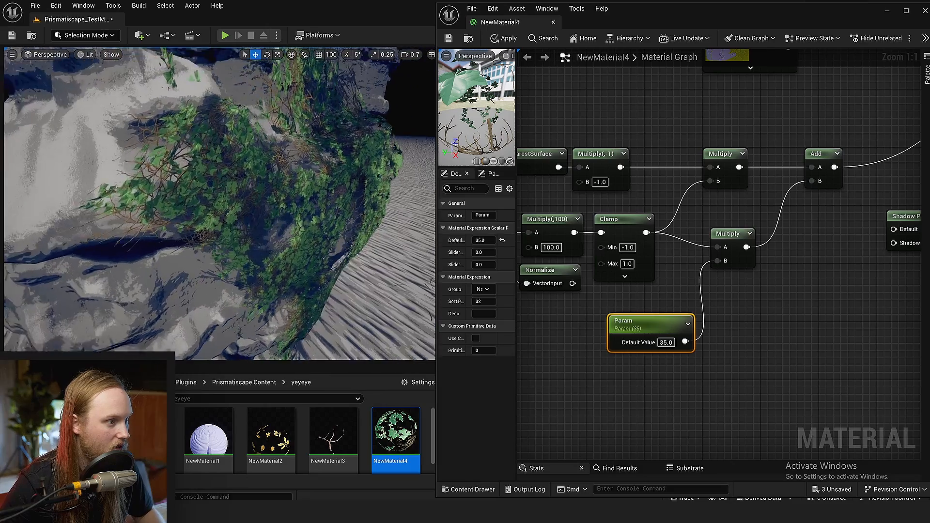
Save the level and delete the ivy piece picked on the side of the cliff
mouse_move(260, 258)
right_mouse_down()
mouse_move(242, 257)
mouse_move(358, 272)
mouse_move(334, 291)
right_mouse_up()
key("ctrl+s")
right_click_drag(95, 133, 100, 127)
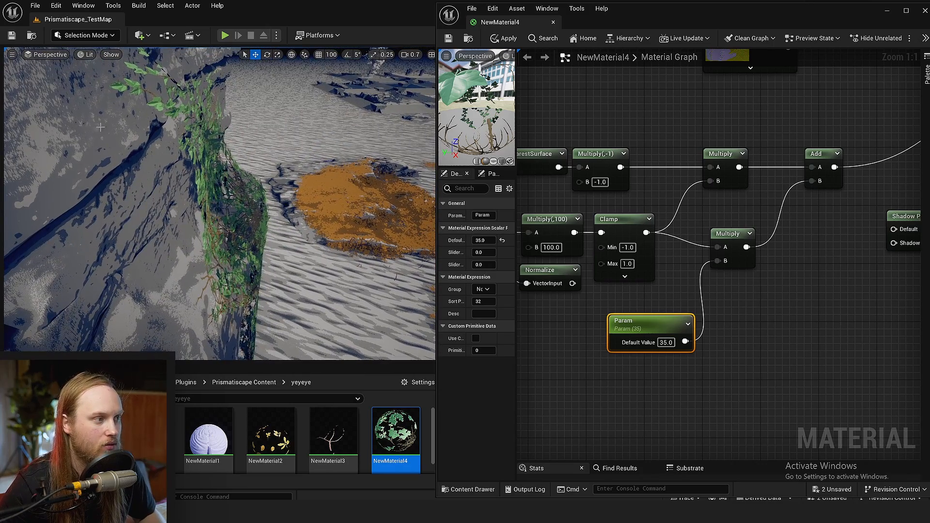
left_click(146, 134)
key("Delete")
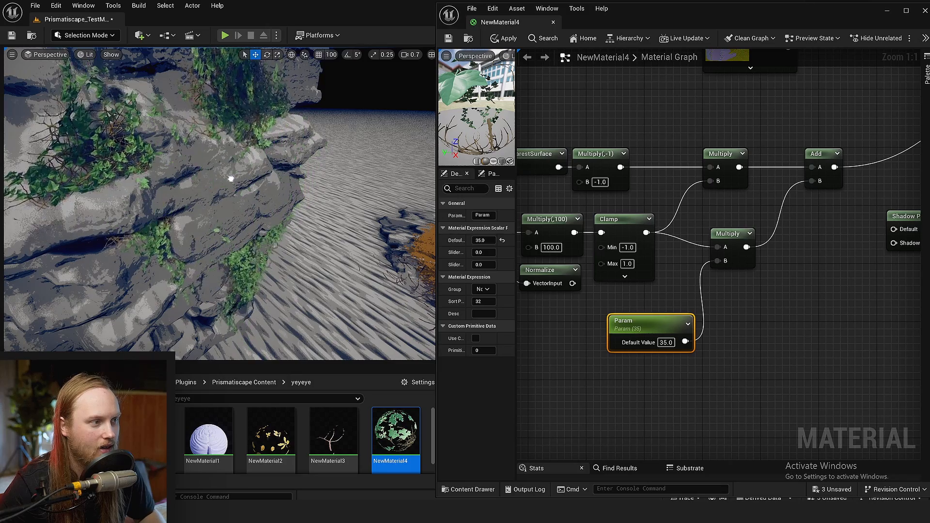
Move the ivy across the cliff face to test how it wraps around the rock
left_click_drag(231, 179, 220, 178)
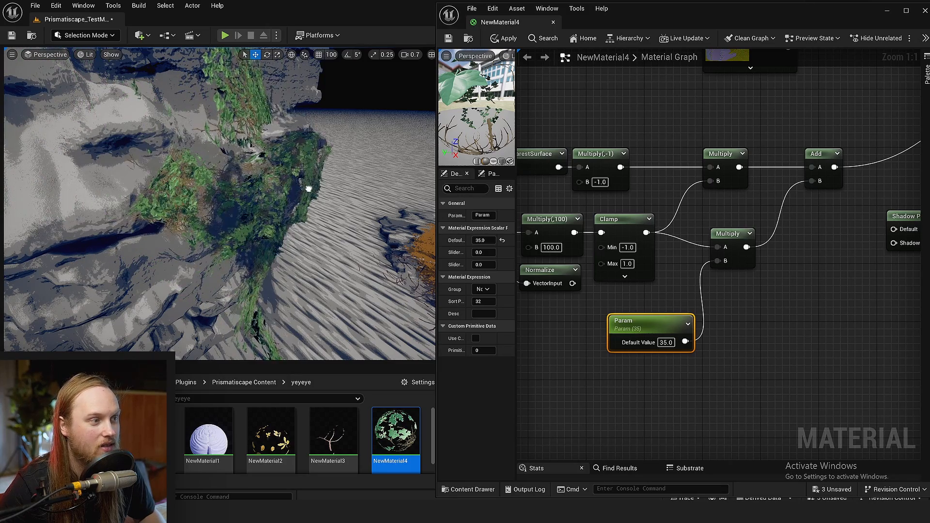
left_click_drag(308, 189, 426, 206)
left_click_drag(269, 185, 246, 190)
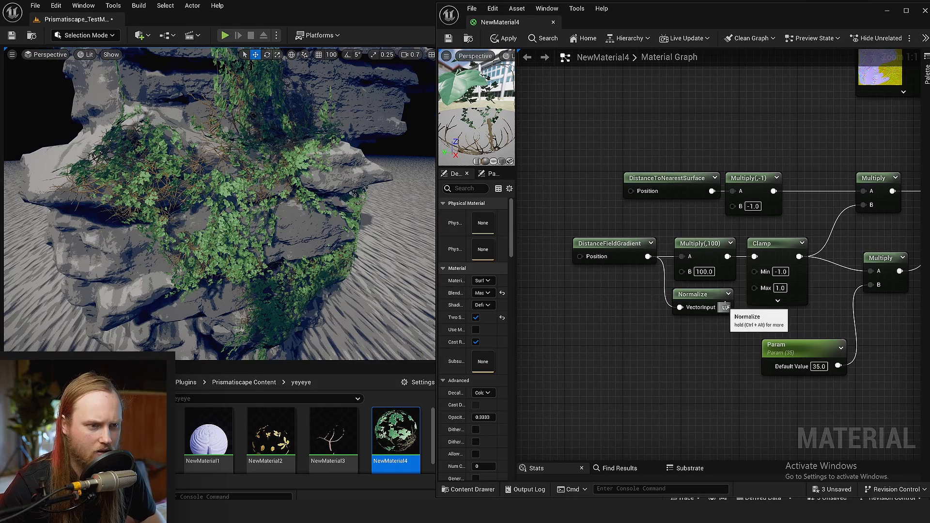
Feed Clamp from Normalize instead of Multiply(,100), set Param's default value to 15.383389, and save the changes
left_click(448, 39)
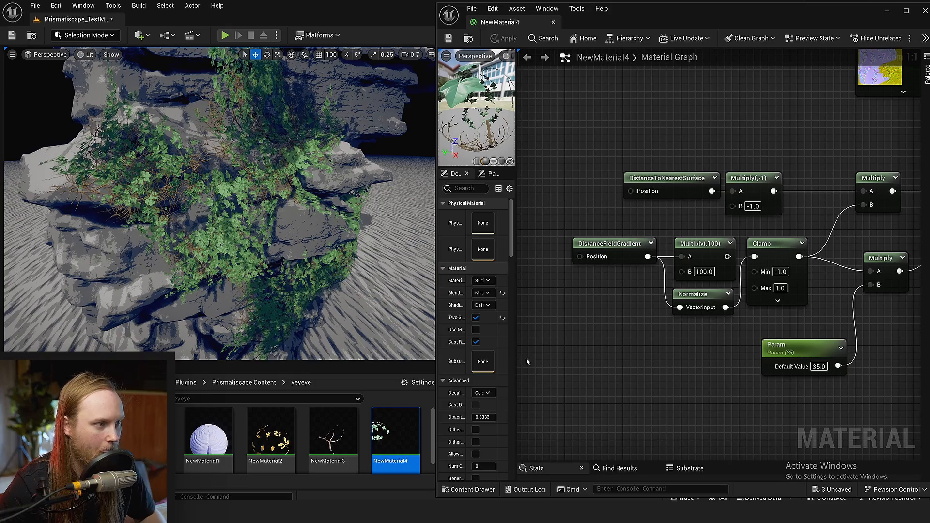
right_click_drag(770, 387, 758, 387)
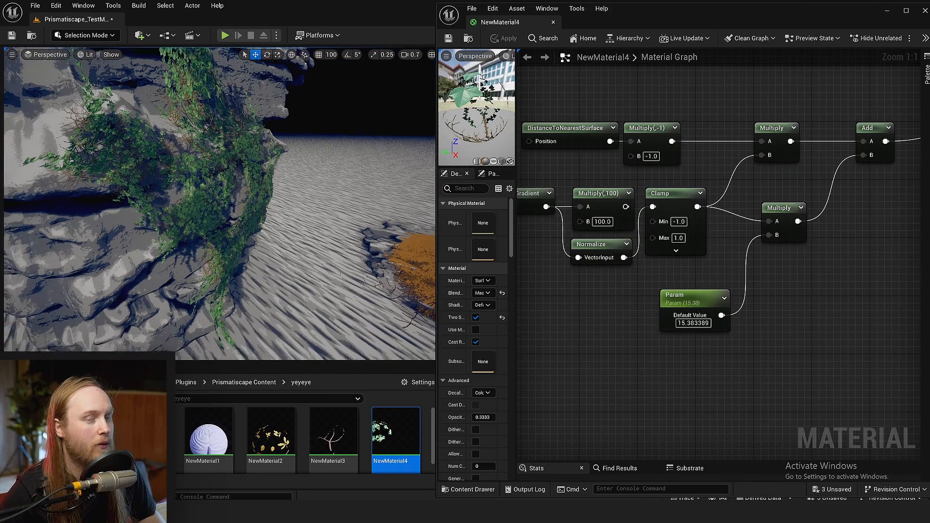
key("ctrl+s")
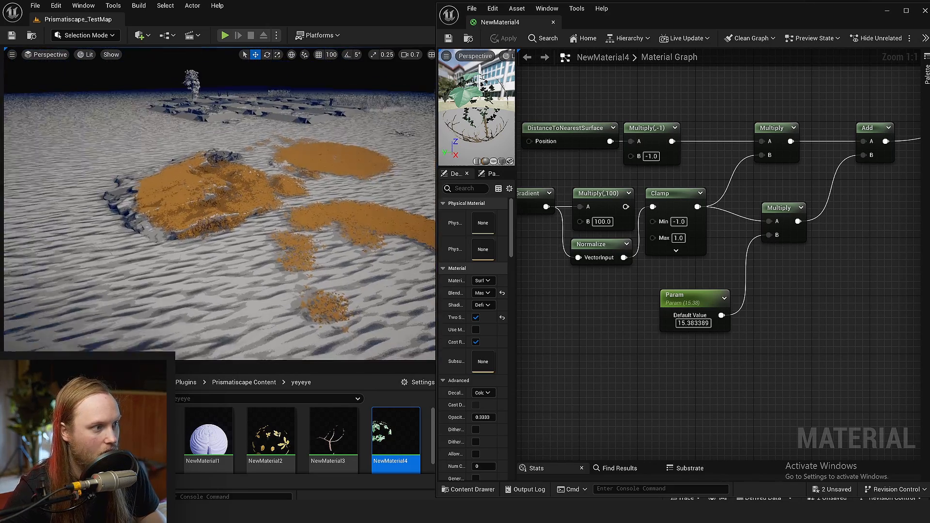
Inspect the normalized ivy up close along the cliff's side with the selection outline and gizmos hidden
right_click_drag(219, 204, 230, 247)
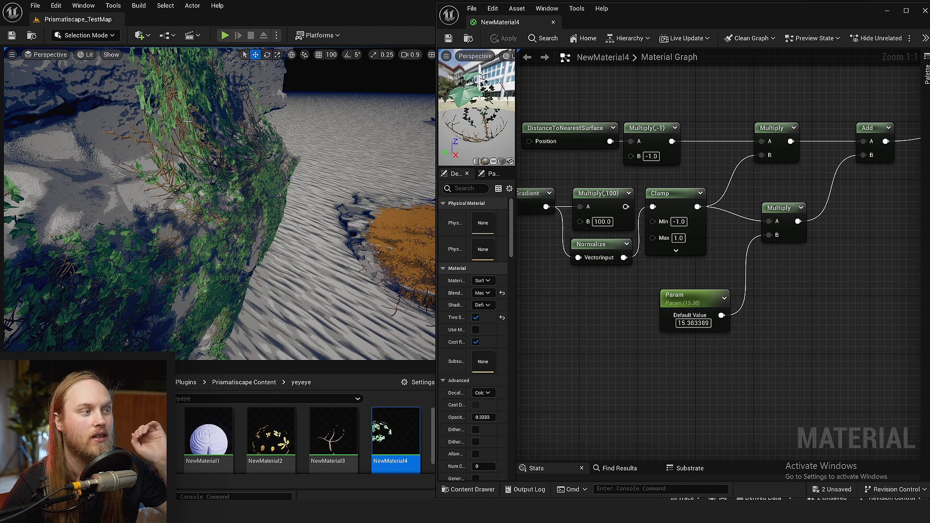
left_click(190, 150)
mouse_move(203, 179)
right_mouse_down()
mouse_move(238, 199)
mouse_move(226, 198)
mouse_move(242, 193)
mouse_move(203, 179)
right_mouse_up()
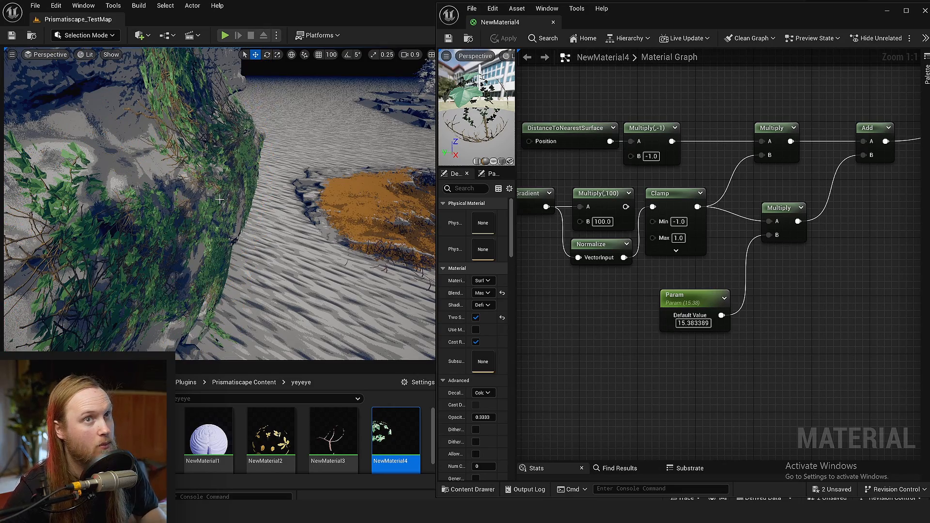
mouse_move(203, 215)
right_mouse_down()
mouse_move(206, 230)
mouse_move(184, 213)
mouse_move(215, 218)
right_mouse_up()
left_click(203, 215)
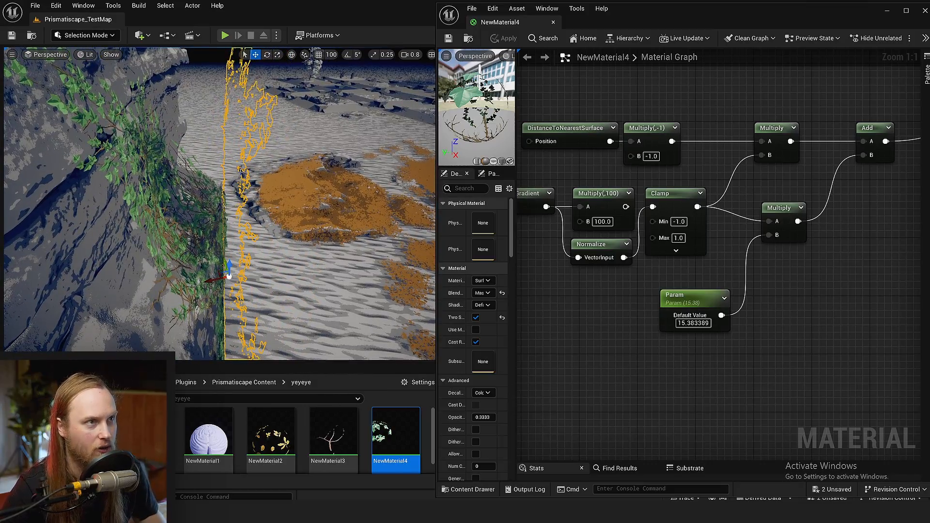
right_click_drag(242, 171, 240, 197)
key("g")
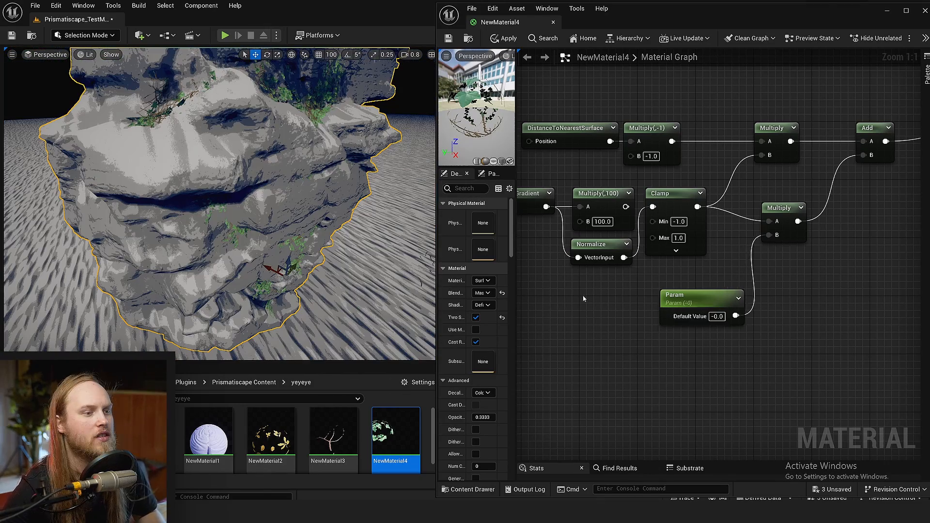
Set Param's default value to -0.0, apply the material, and review the whole cliff
right_click_drag(583, 297, 613, 320)
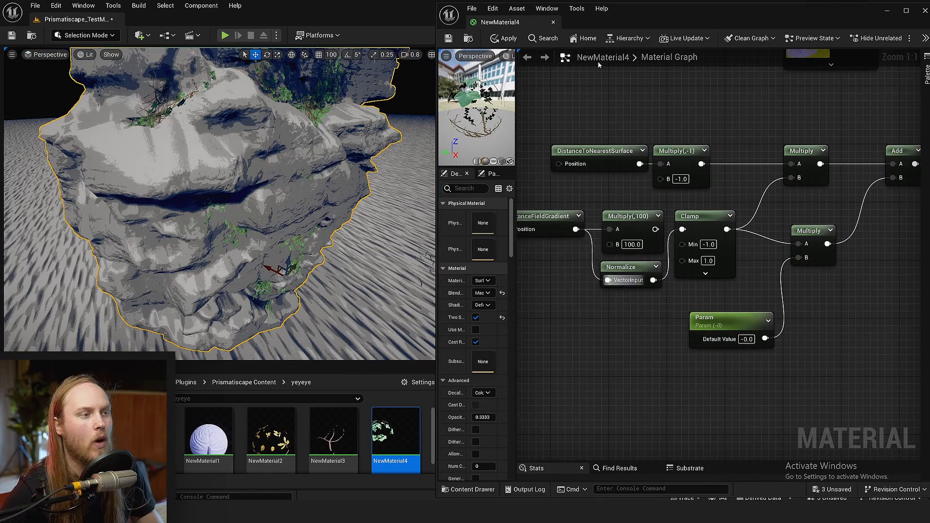
key("s")
right_click_drag(308, 198, 298, 199)
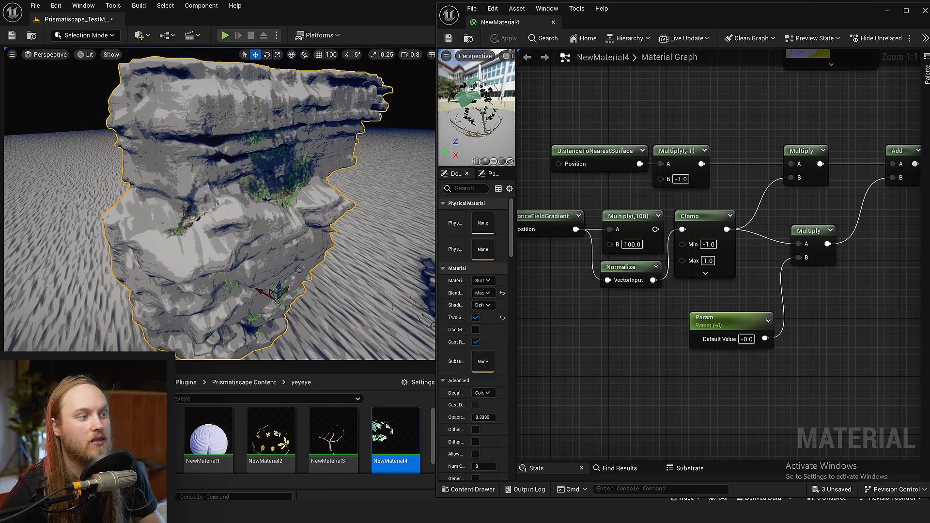
Minimize the NewMaterial4 editor and delete the ivy from the cliff
left_click(887, 10)
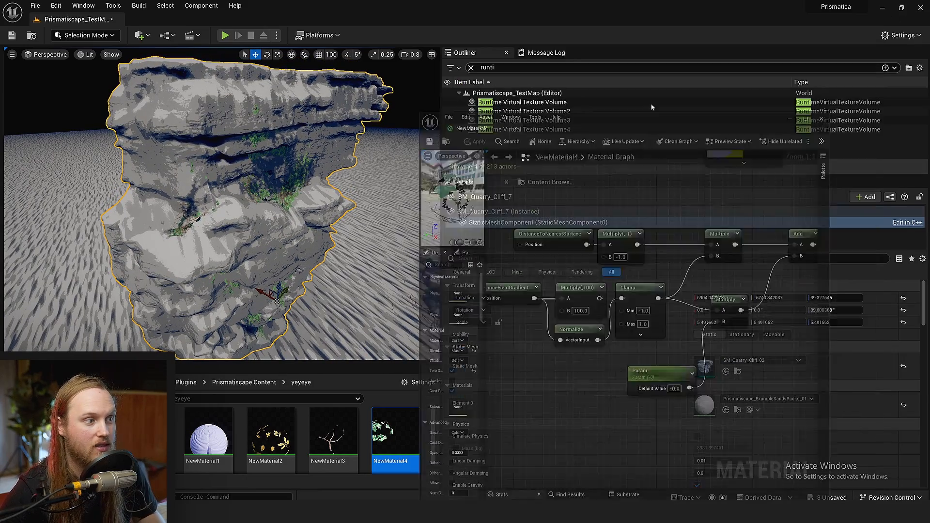
left_click(283, 203)
right_click_drag(282, 206, 310, 208)
key("Delete")
right_click_drag(310, 208, 317, 209)
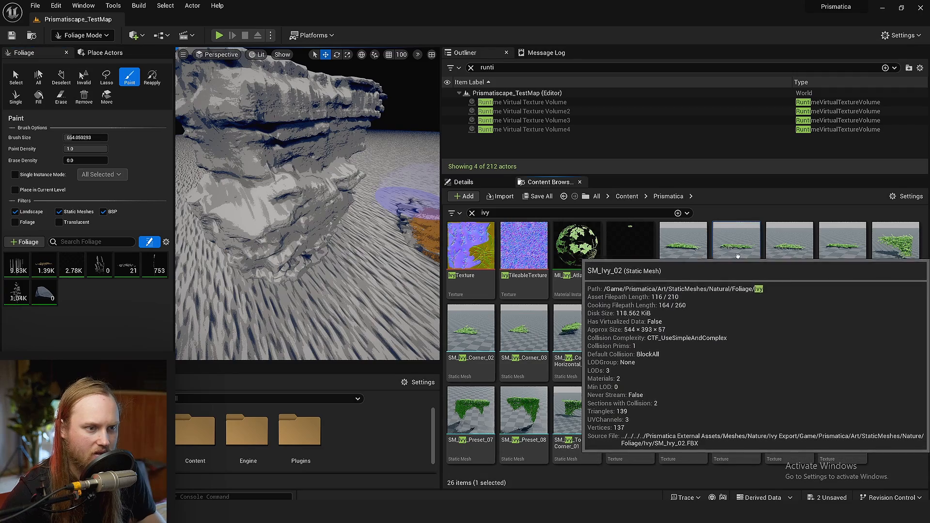
Add the SM_Ivy_02 static mesh to the Foliage mode palette
left_click_drag(732, 268, 72, 294)
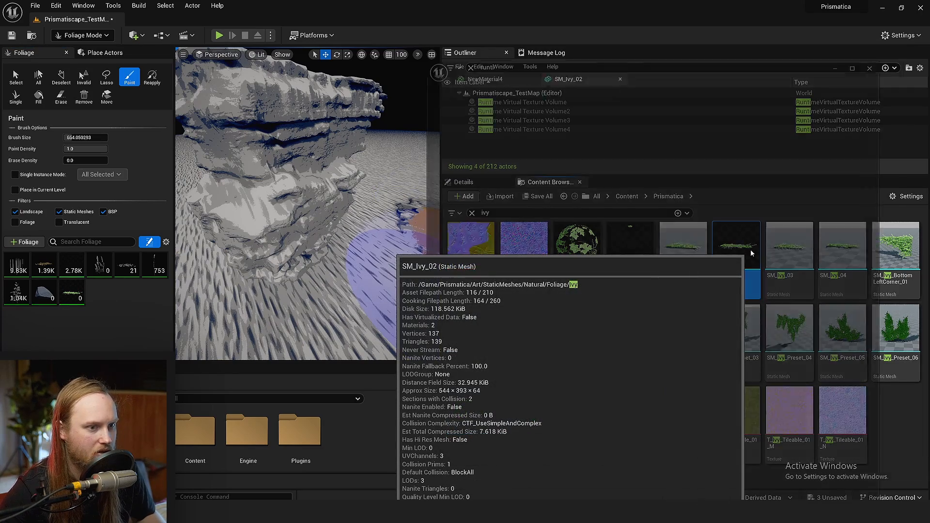
Open the SM_Ivy_02 static mesh, inspect its flat shape from the side, and close it
double_click(751, 249)
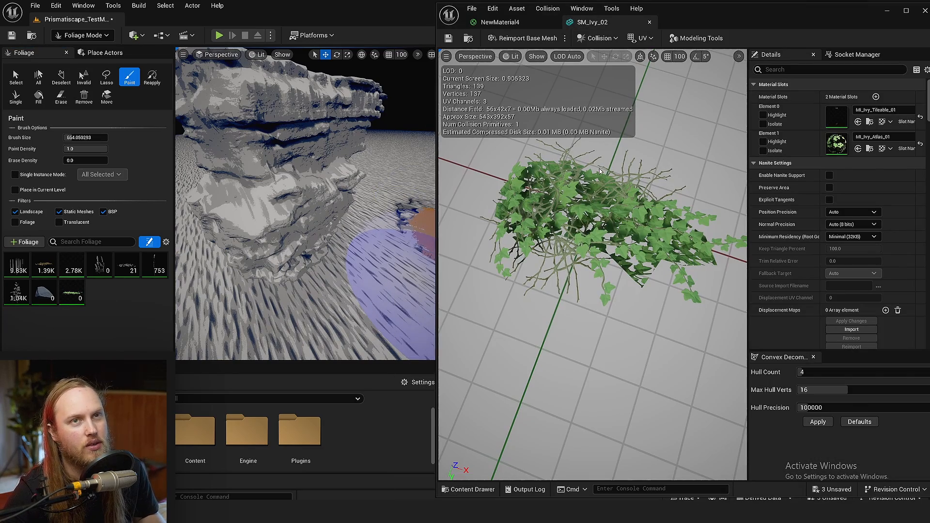
right_click_drag(599, 171, 631, 196)
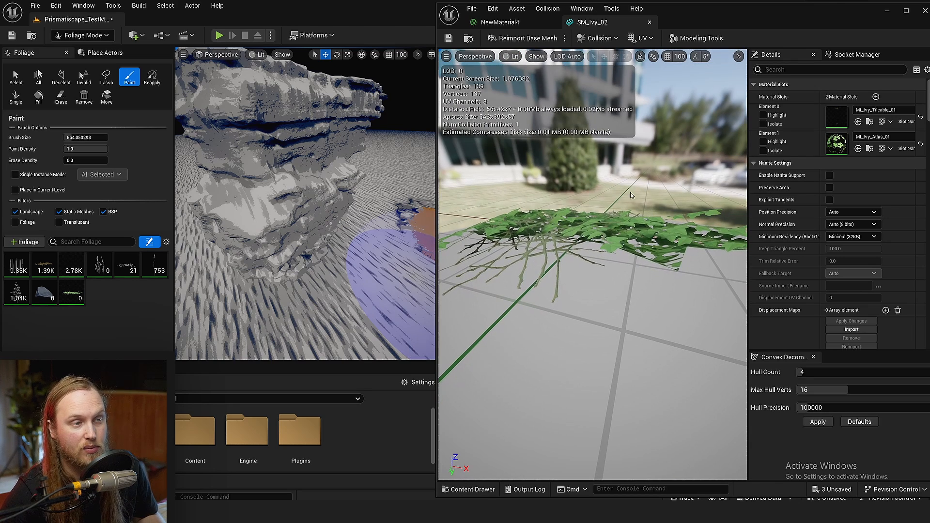
left_click(649, 22)
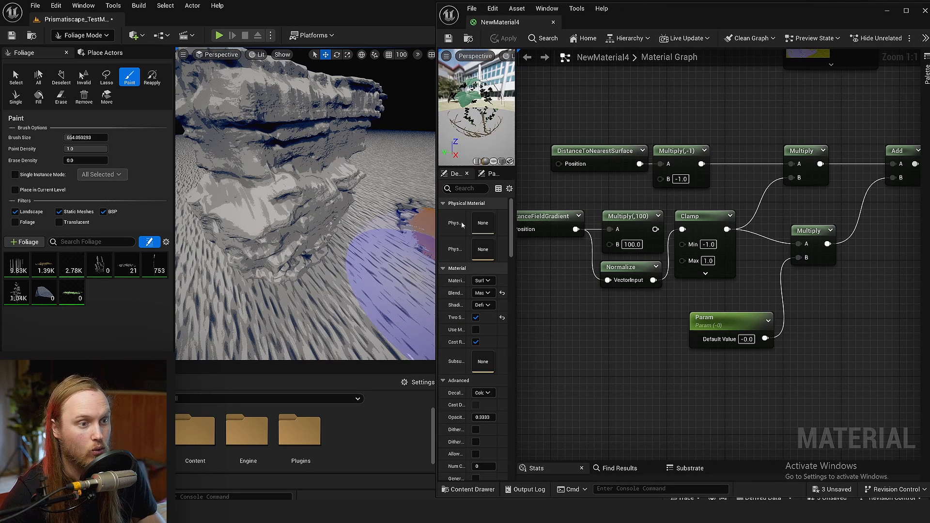
Switch to single-instance foliage placement, set the ivy's maximum Ground Slope Angle to 90, and undo the test placements on the cliff
left_click(15, 96)
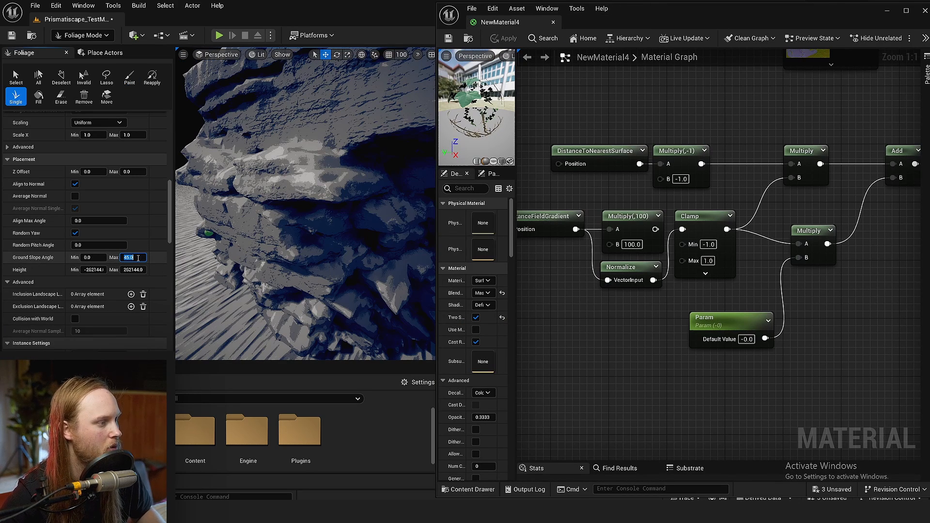
left_click(288, 103)
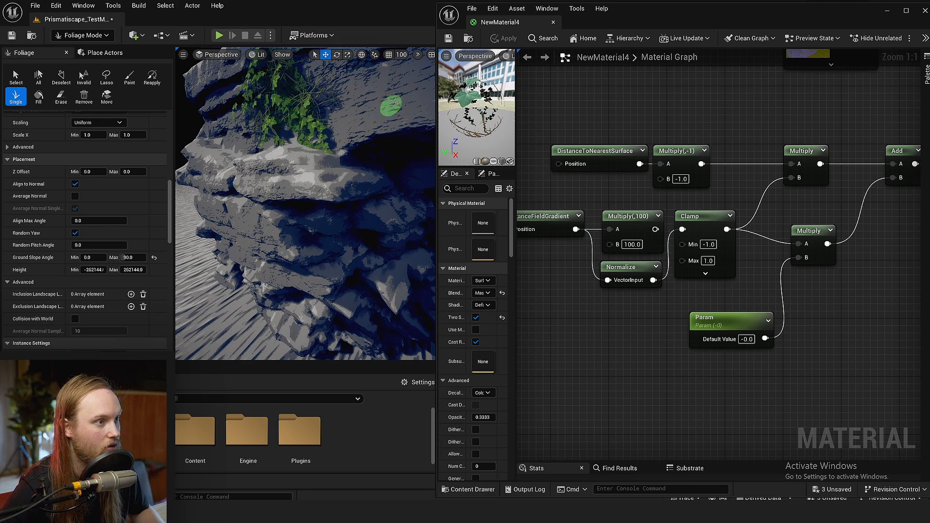
right_click_drag(382, 105, 402, 97)
left_click(380, 105)
key("ctrl+z")
key("ctrl+z")
Set the ivy's maximum Ground Slope Angle to 175
left_click(135, 258)
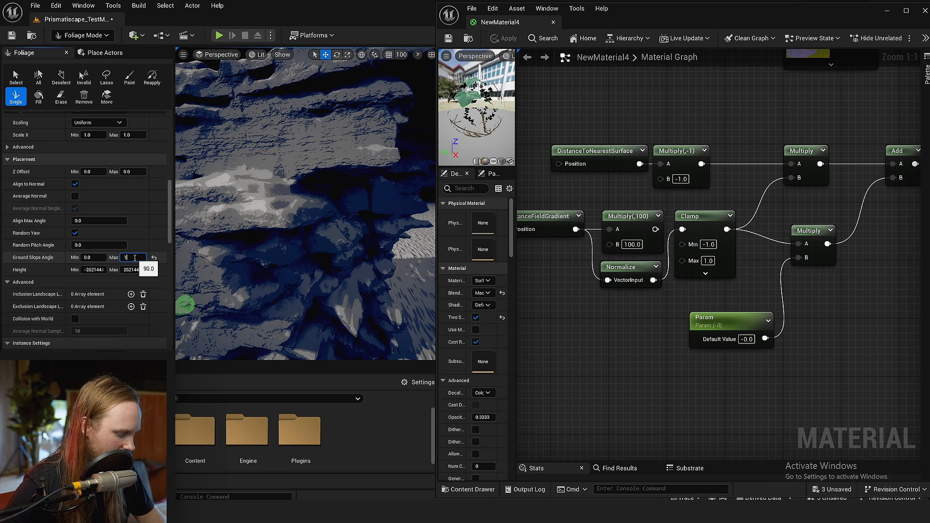
type("175")
key("Return")
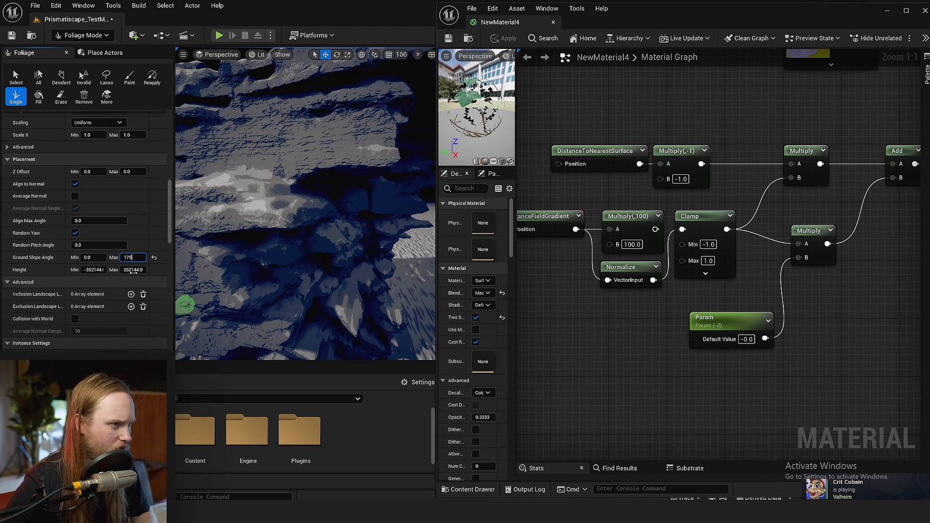
Try placing single ivy instances on the cliff's steep and overhanging faces, undoing each test
left_click(306, 193)
right_click_drag(305, 193, 289, 178)
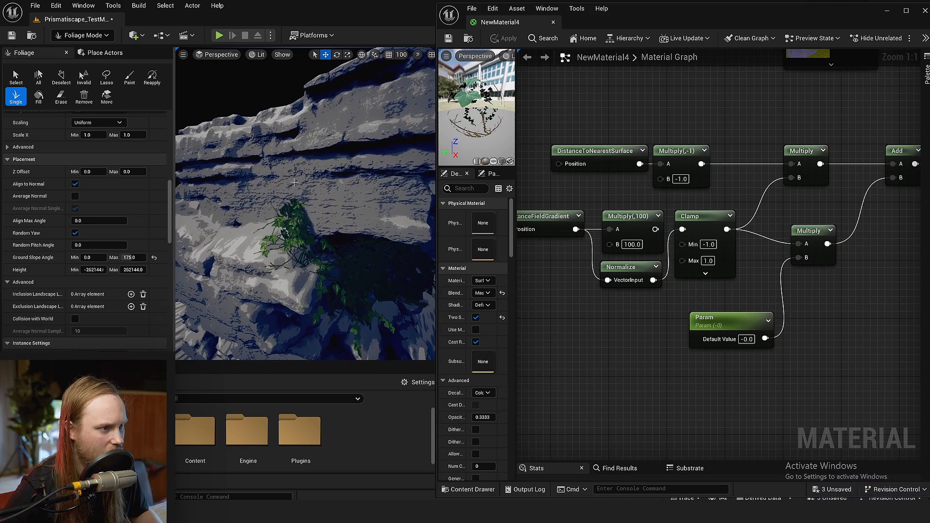
key("ctrl+z")
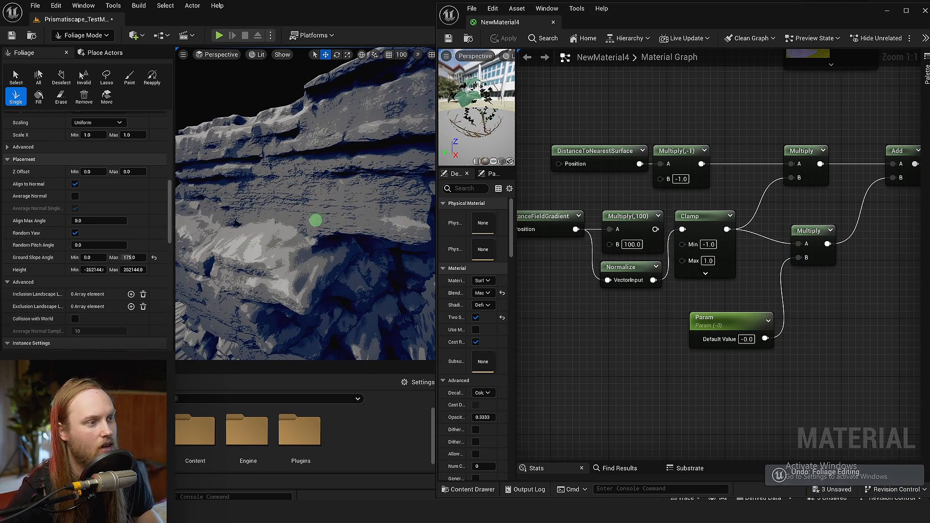
scroll(315, 221, "down", 5)
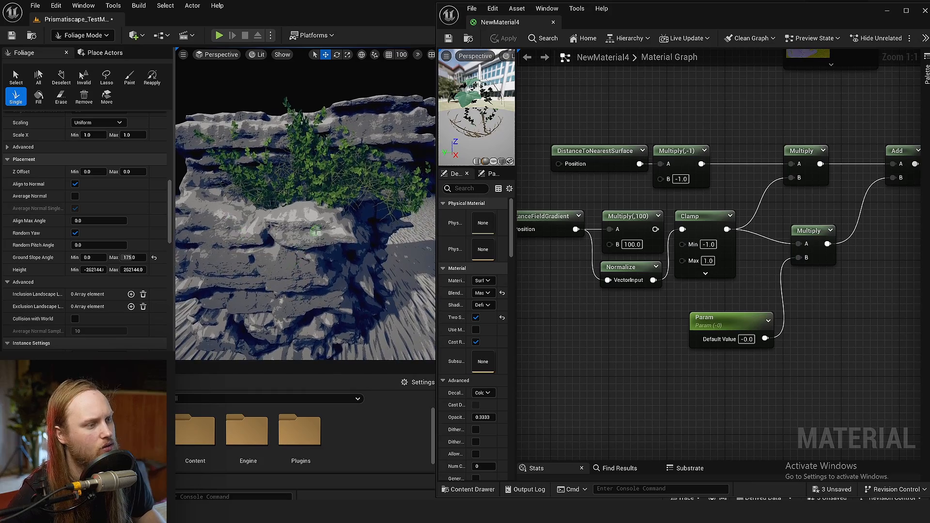
mouse_move(282, 235)
right_mouse_down()
mouse_move(285, 247)
mouse_move(279, 196)
mouse_move(297, 194)
mouse_move(263, 151)
mouse_move(228, 146)
right_mouse_up()
key("ctrl+z")
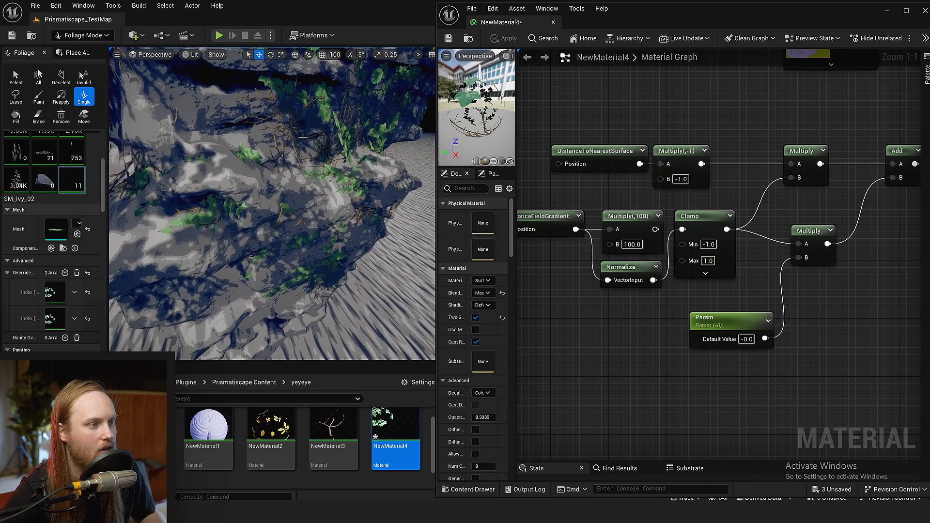
Set the Param node's default value to 25 in the NewMaterial4 graph
left_click(728, 323)
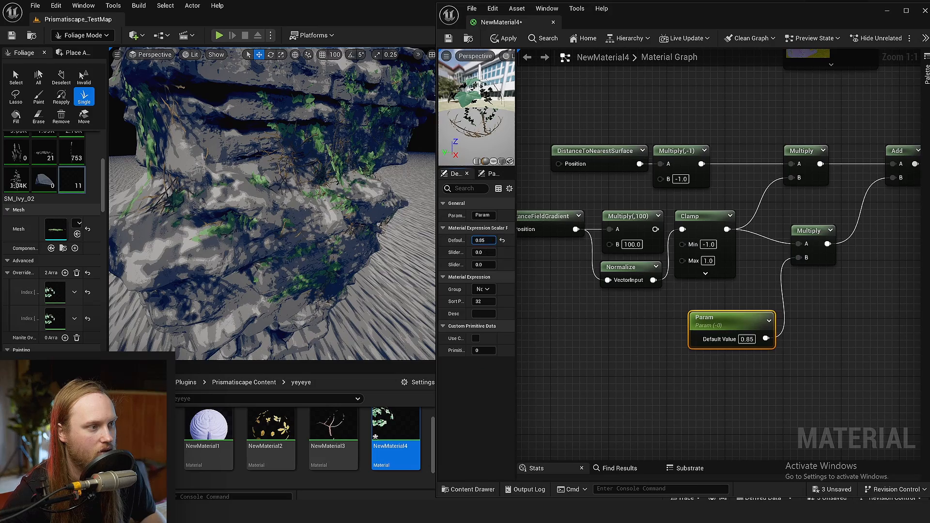
left_click_drag(484, 241, 506, 240)
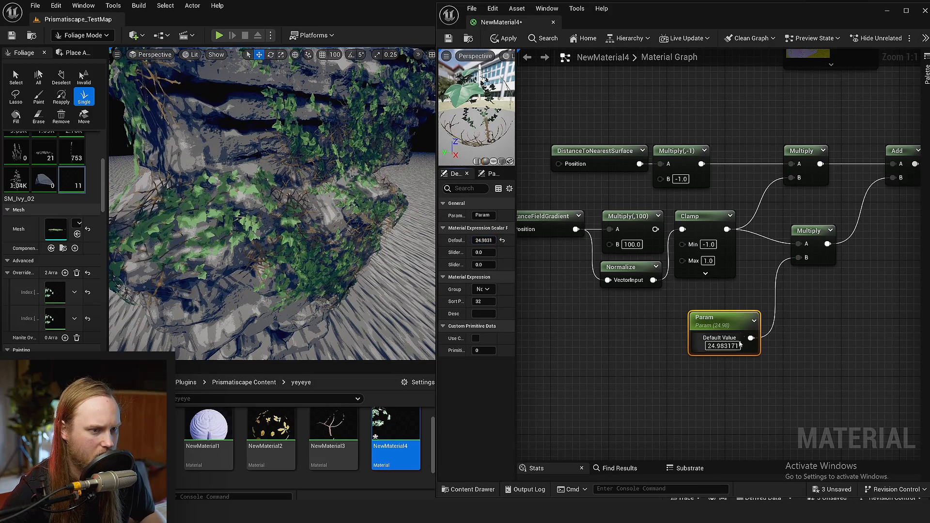
type("25")
key("Return")
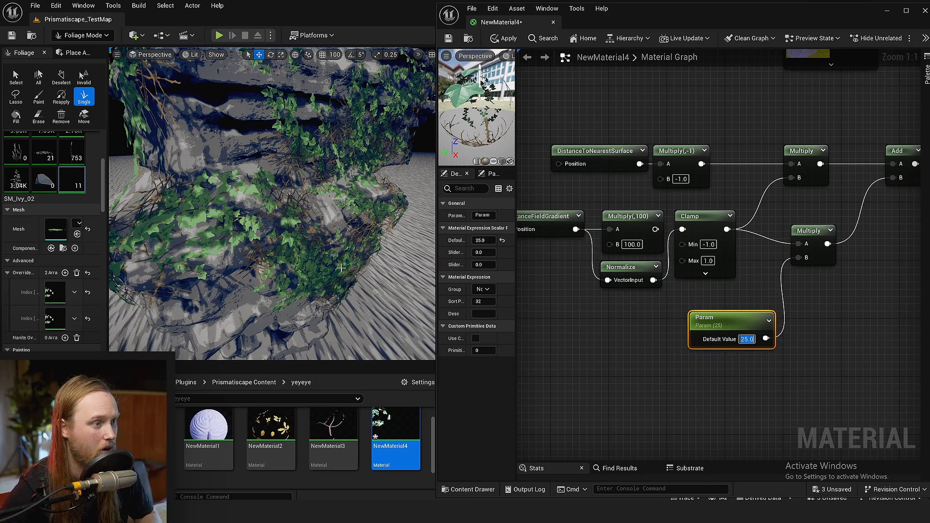
Place more ivy instances around the cliff's sides, undo the last one, and review the cliff in full screen
right_click_drag(367, 119, 368, 146)
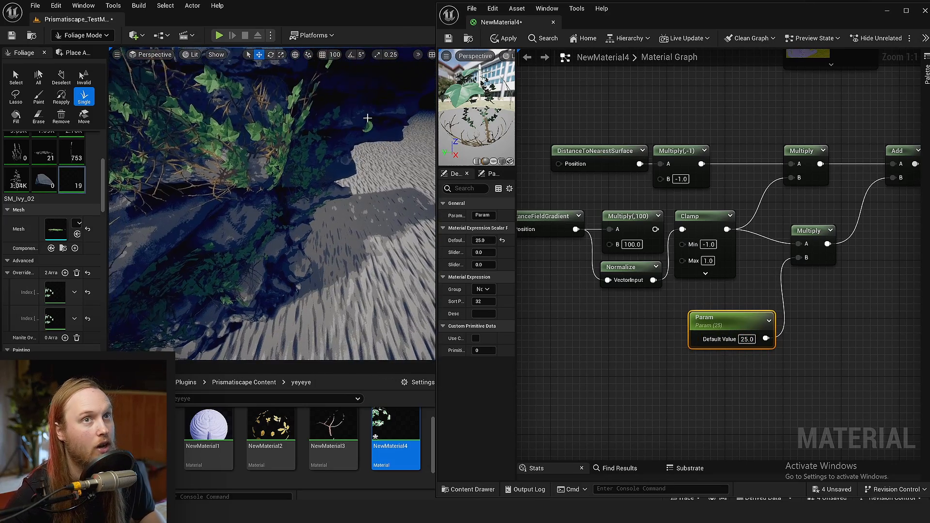
right_click_drag(226, 132, 227, 136)
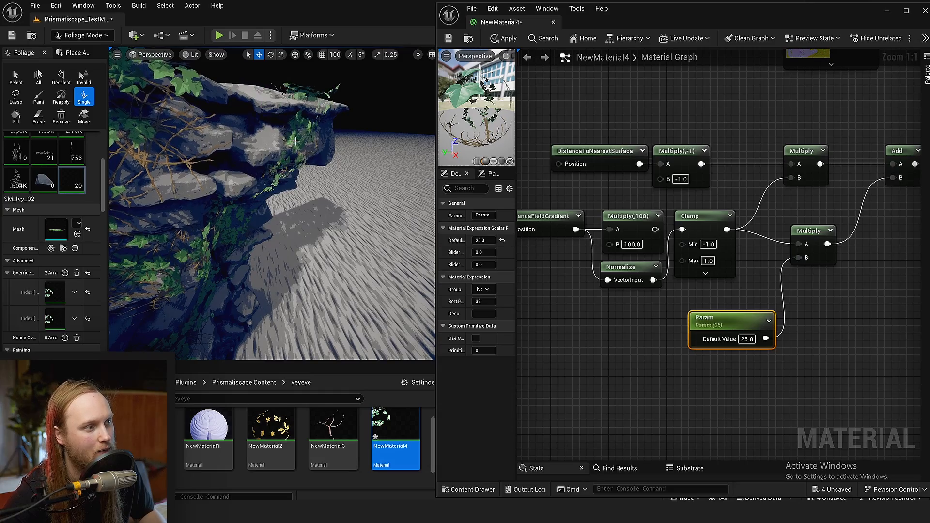
key("ctrl+z")
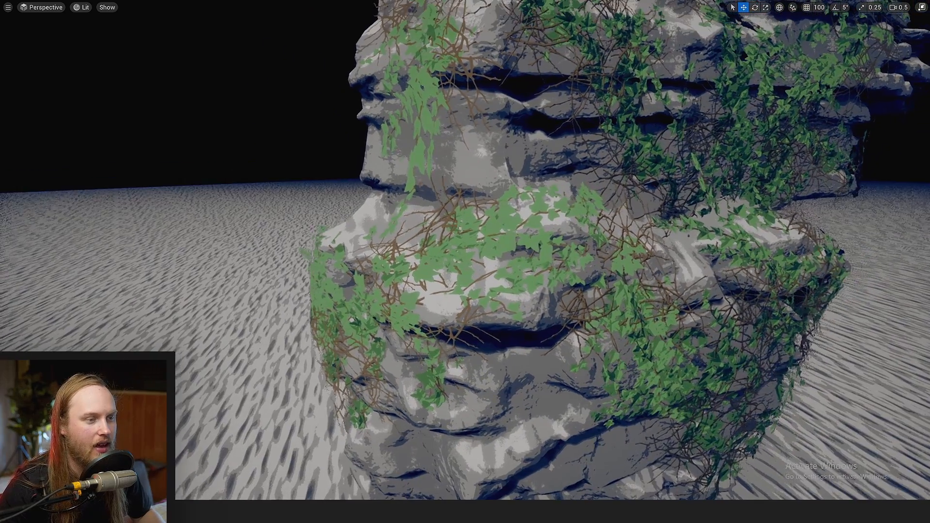
mouse_move(466, 252)
right_mouse_down()
mouse_move(457, 230)
mouse_move(393, 249)
mouse_move(359, 239)
mouse_move(301, 247)
mouse_move(325, 260)
mouse_move(355, 244)
mouse_move(450, 250)
mouse_move(499, 239)
mouse_move(446, 240)
mouse_move(499, 234)
mouse_move(557, 244)
mouse_move(465, 237)
right_mouse_up()
key("F11")
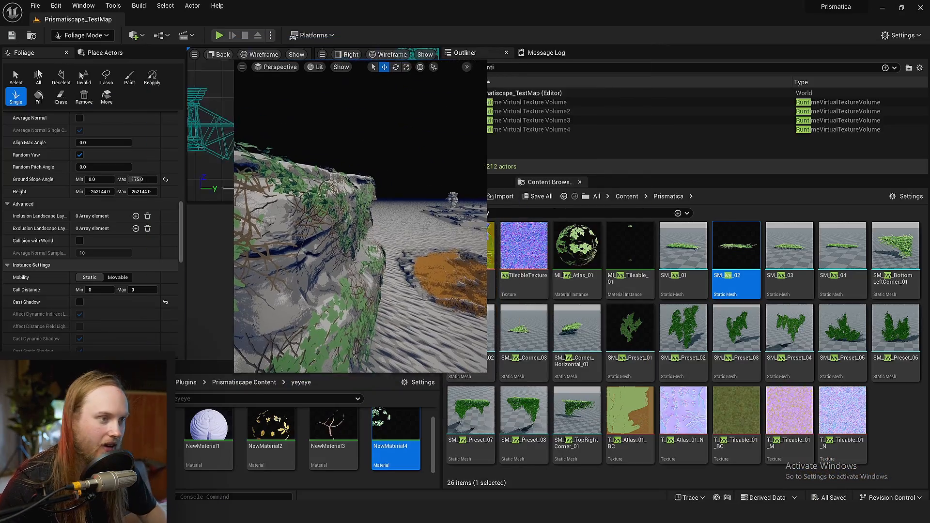
Open the NewMaterial4 material, review the nodes feeding its World Position Offset, and save it
double_click(393, 428)
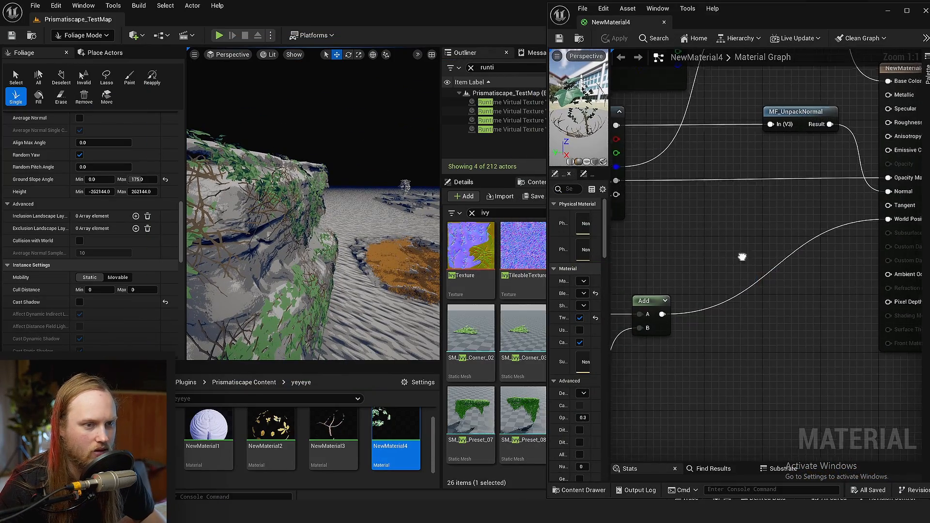
right_click_drag(742, 257, 644, 267)
left_click(561, 38)
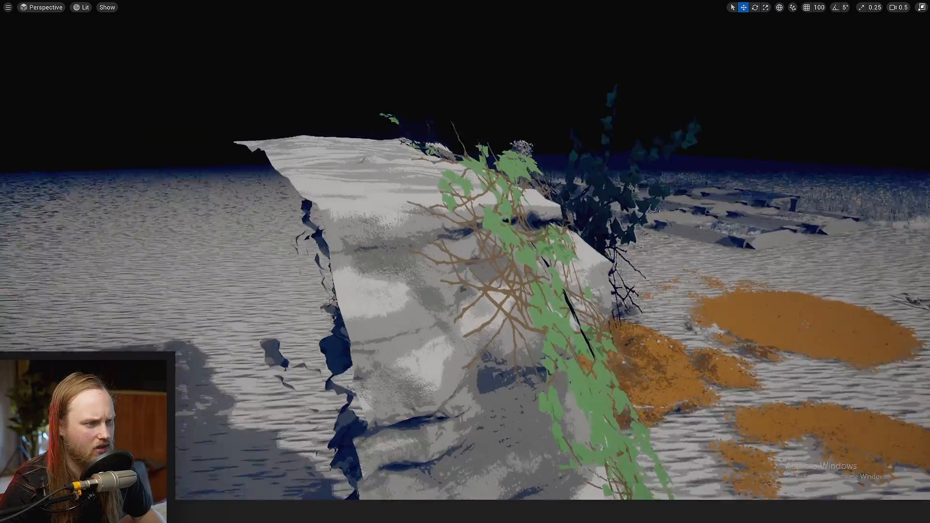
Inspect the ivy-covered cliff up close and from farther away in the full-screen viewport
key("s")
right_click_drag(465, 262, 451, 383)
key("w")
scroll(465, 261, "up", 2)
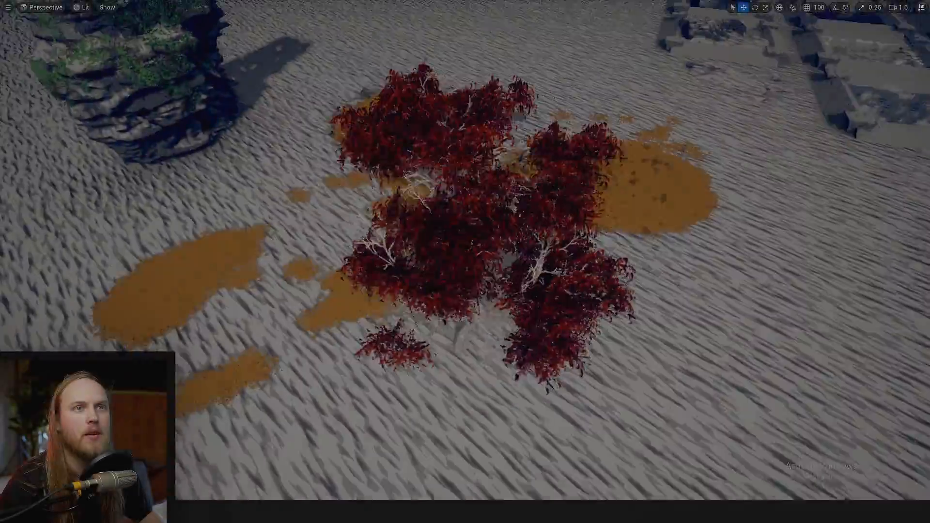
right_click_drag(465, 261, 354, 257)
key("w")
key("d")
Select the red-leaved tree and rotate it about 88 degrees so it topples onto the terrain
left_click(437, 295)
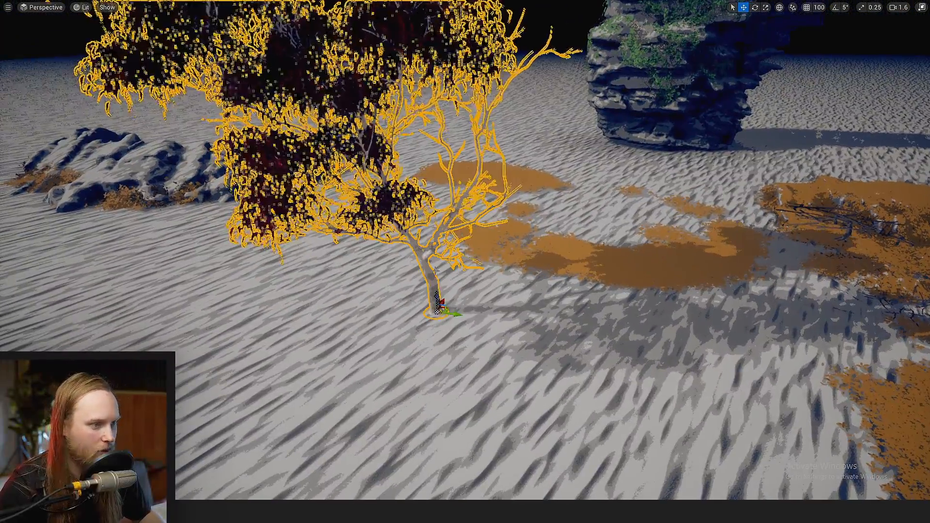
right_click_drag(437, 295, 431, 272)
key("s")
key("a")
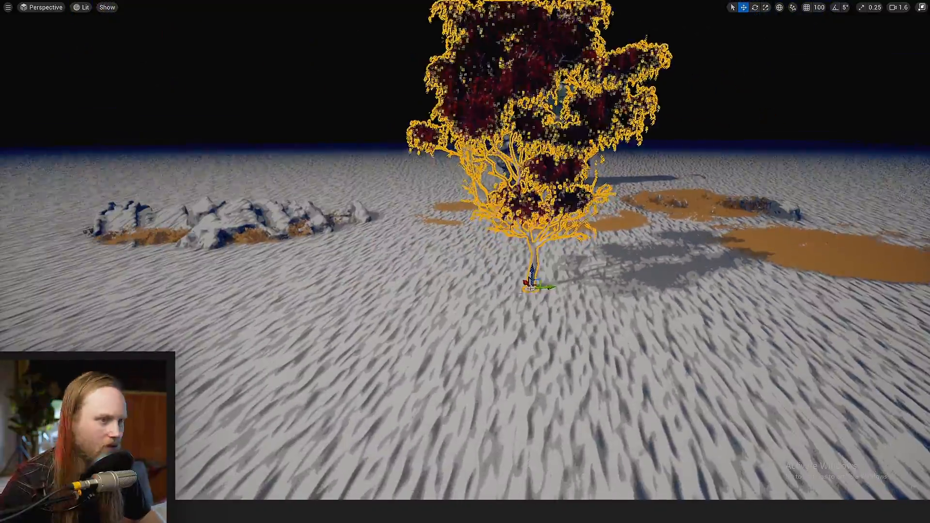
key("w")
key("d")
right_click_drag(494, 221, 496, 233)
key("e")
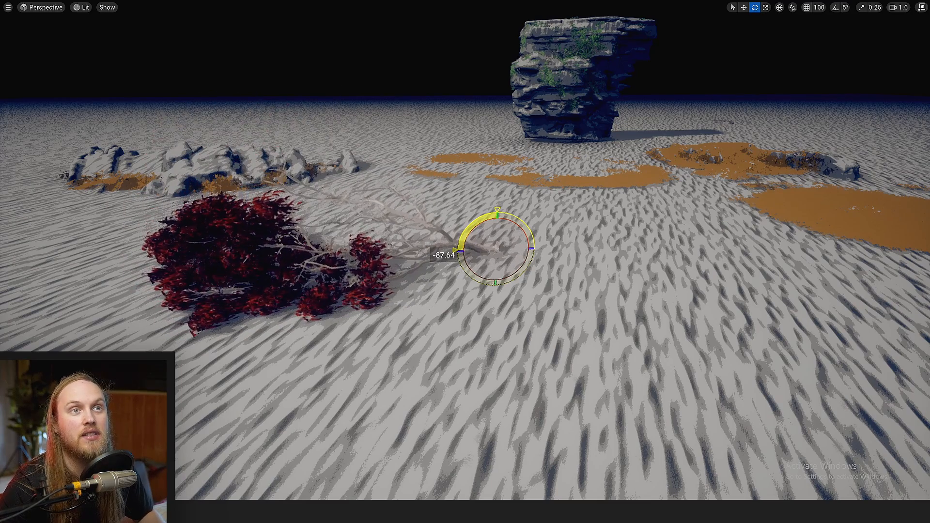
key("w")
Examine from several angles how the toppled tree's trunk, branches and leaves meet the terrain
right_click_drag(571, 106, 546, 264)
left_click(547, 252)
key("q")
key("e")
left_click_drag(661, 185, 652, 190)
key("w")
right_click_drag(442, 253, 482, 286)
key("g")
key("d")
scroll(468, 269, "down", 3)
key("q")
key("e")
key("e")
key("s")
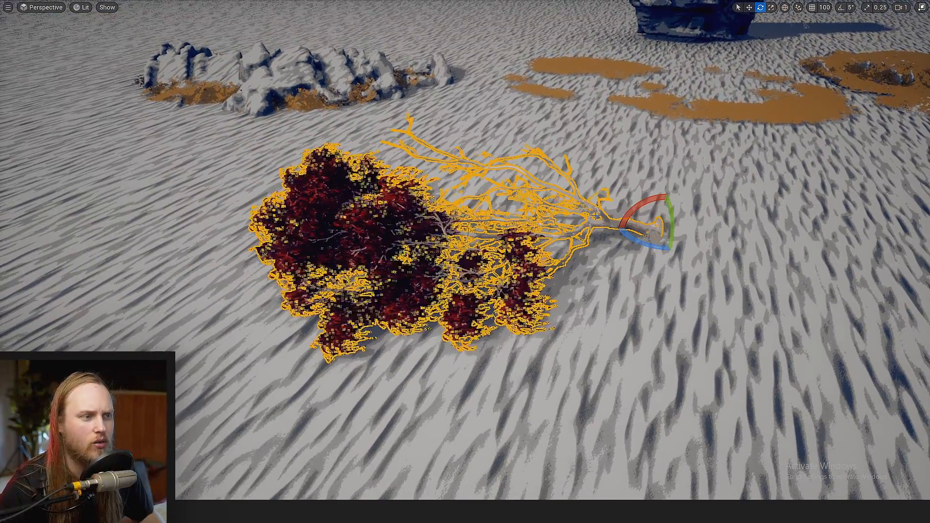
Rotate the toppled tree around its trunk base to lay it down in other directions
left_click_drag(641, 210, 678, 251)
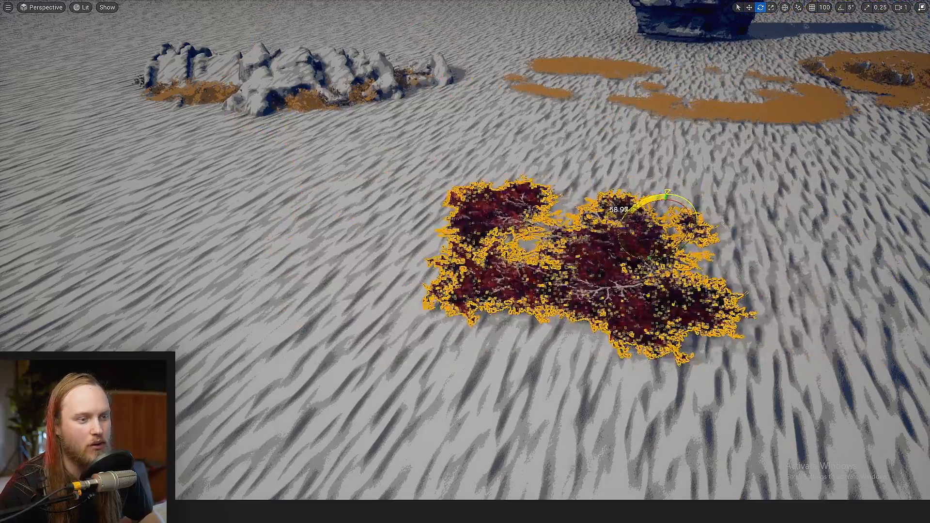
key("w")
key("d")
right_click_drag(598, 199, 598, 199)
key("w")
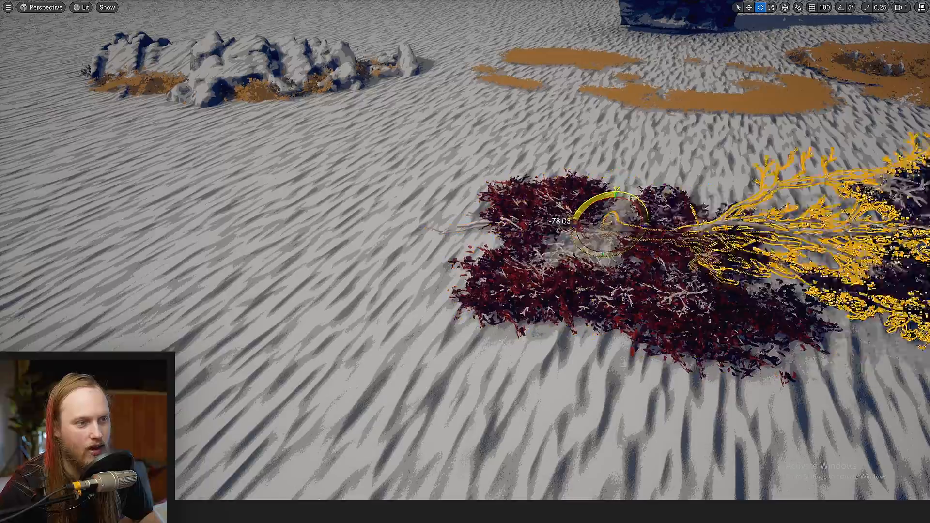
right_click_drag(610, 197, 610, 198)
Inspect the flattened tree's foliage up close and from above with the selection outline and gizmos hidden
key("g")
key("w")
key("w")
scroll(610, 198, "down", 1)
key("w")
scroll(610, 198, "down", 1)
key("s")
scroll(610, 197, "up", 2)
Select the flattened tree and scale it up to several times its size
left_click(579, 273)
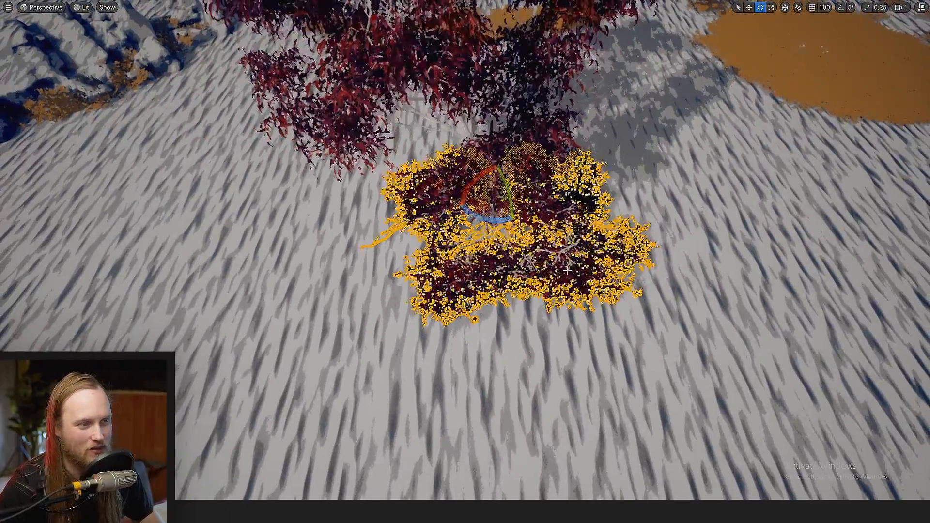
key("r")
left_click_drag(481, 198, 481, 197)
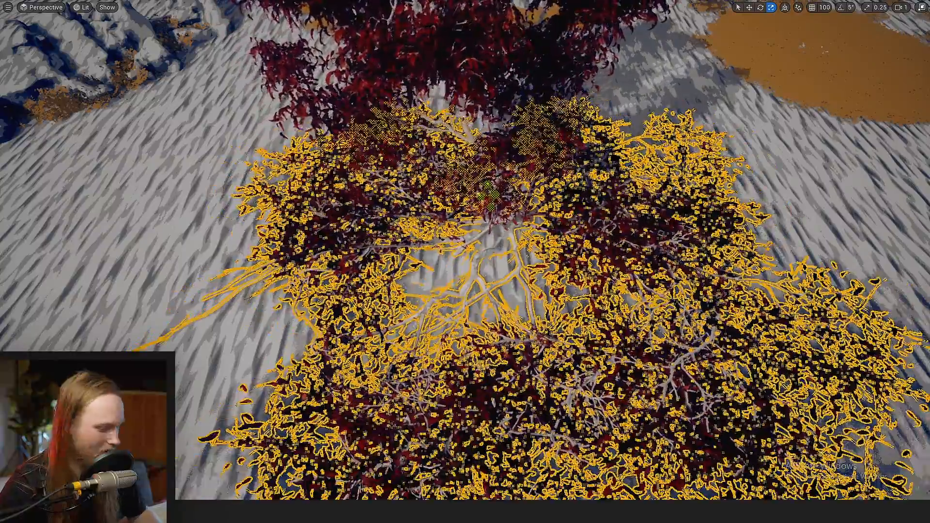
key("Escape")
key("q")
right_click_drag(481, 198, 482, 198)
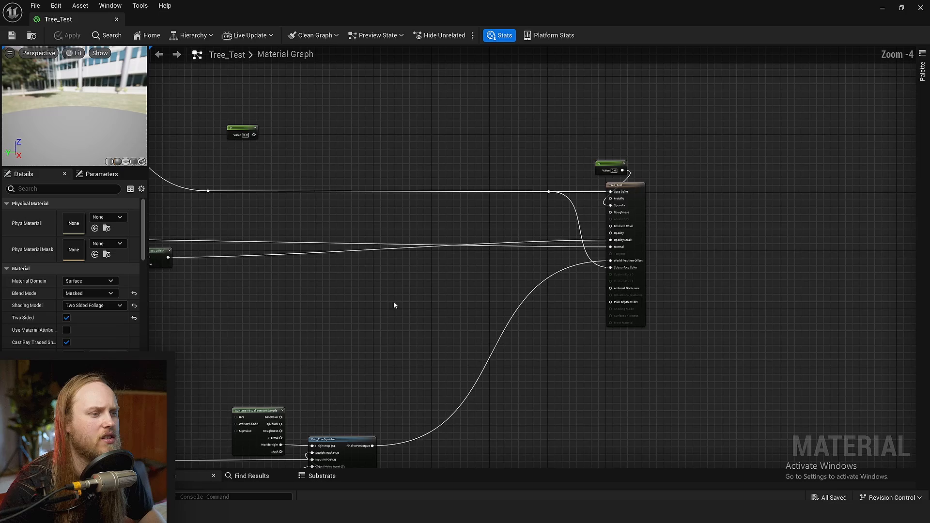
Examine the Tree_Test material graph around the Pris_TreeSquisher node and the nodes feeding its heightmap, mask and noise inputs
right_click_drag(394, 305, 467, 214)
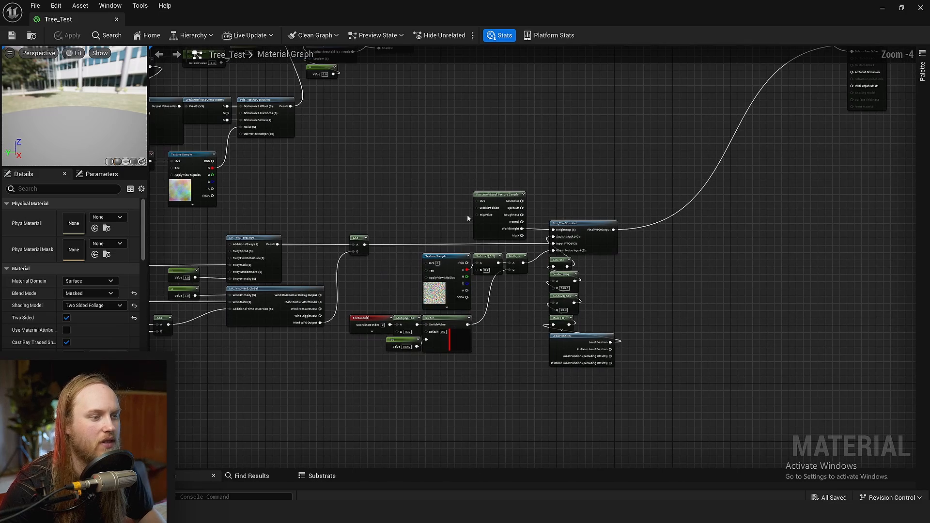
scroll(633, 264, "up", 4)
right_click_drag(633, 264, 695, 236)
scroll(583, 187, "up", 4)
left_click(559, 240)
left_click(672, 315)
scroll(673, 315, "down", 4)
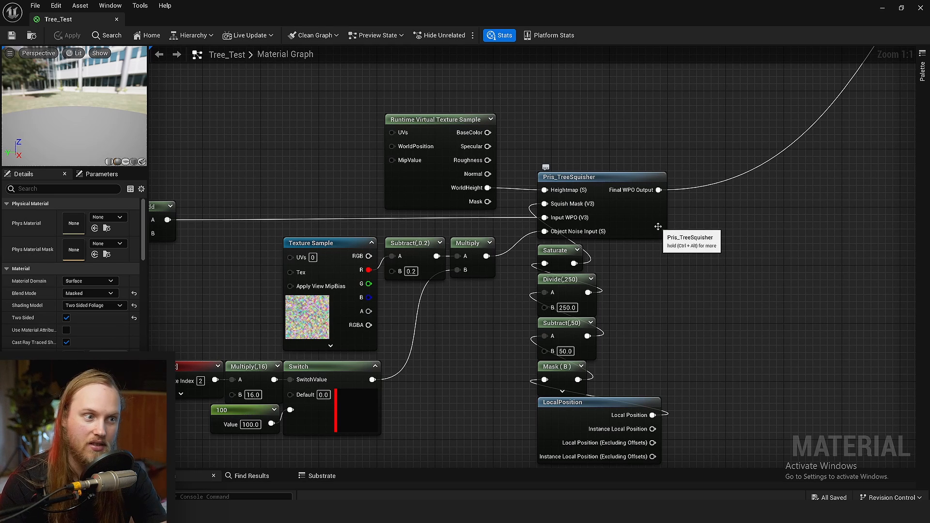
right_click_drag(651, 298, 652, 315)
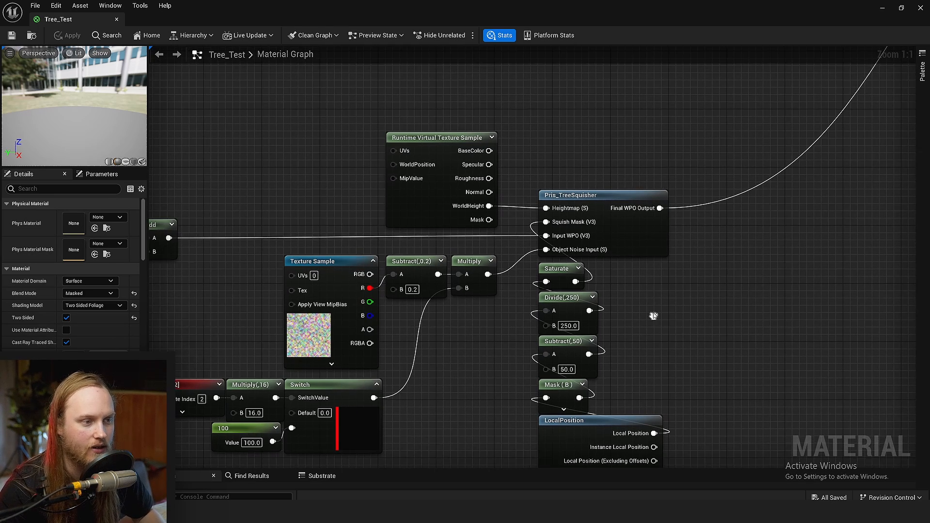
Open the Pris_TreeSquisher material function and examine its height subtraction, noise and Min/Max nodes
double_click(594, 195)
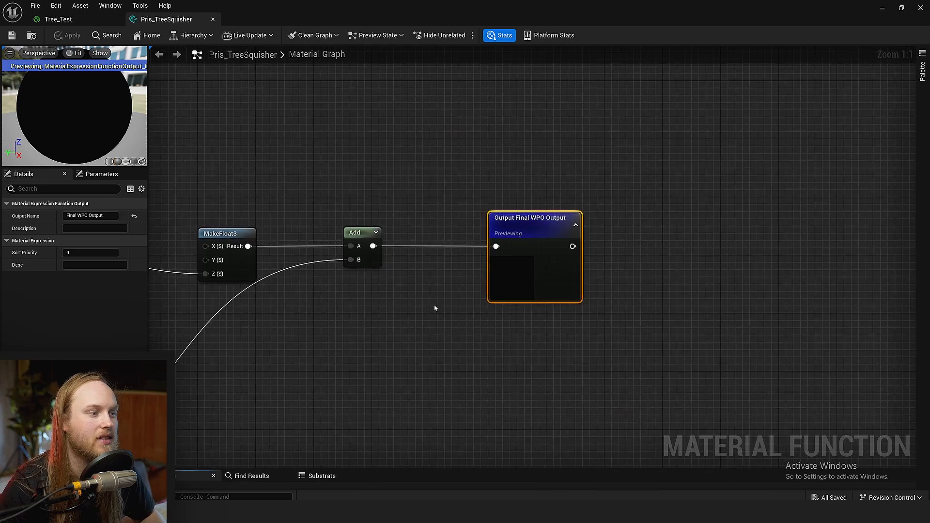
right_click_drag(434, 307, 590, 224)
right_click_drag(385, 341, 664, 312)
scroll(664, 312, "down", 3)
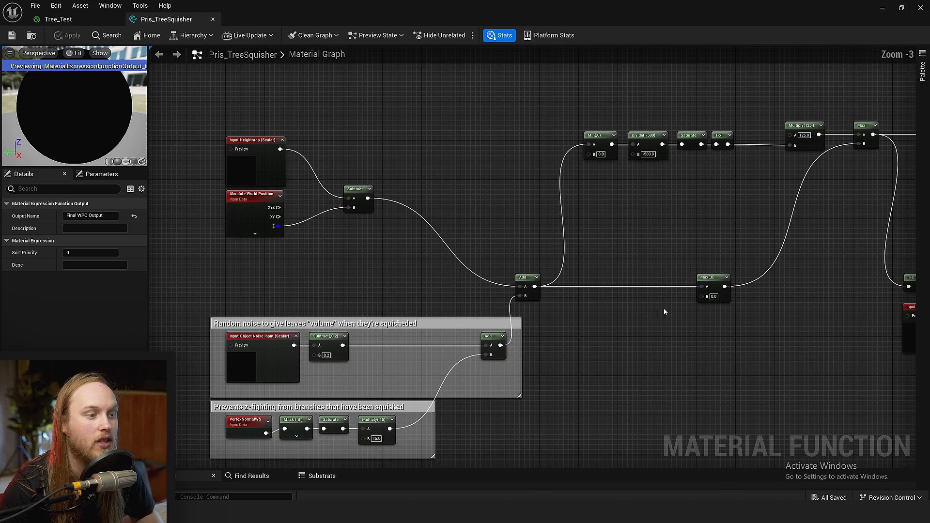
right_click_drag(392, 287, 536, 282)
scroll(592, 289, "up", 2)
right_click_drag(749, 282, 426, 271)
left_click(426, 270)
left_click(609, 258)
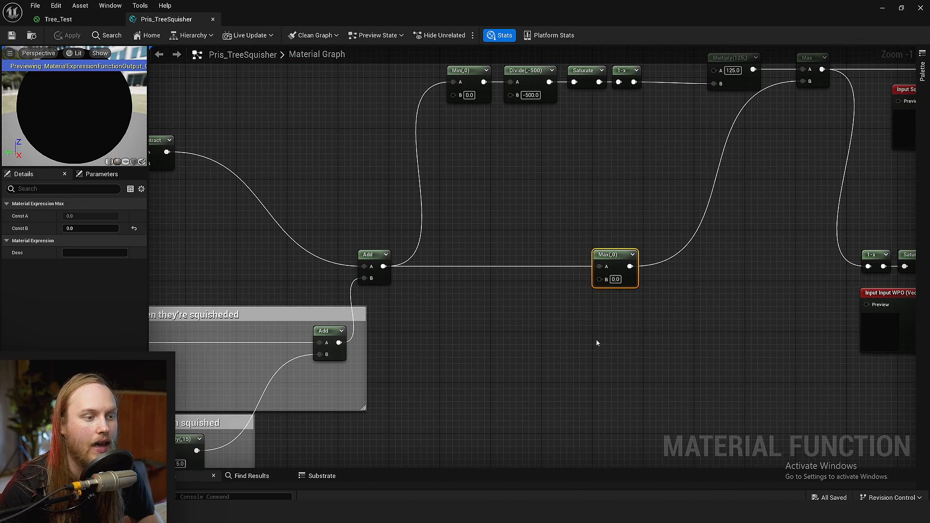
scroll(607, 291, "up", 1)
right_click_drag(609, 240, 502, 281)
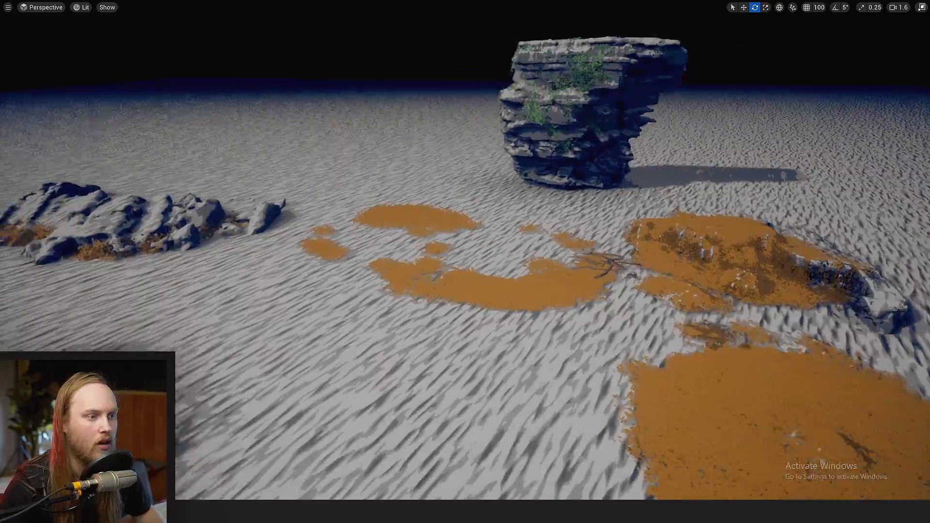
Select the toppled tree and rotate it so its trunk and branches tilt down closer to the ground
right_click_drag(465, 262, 448, 217)
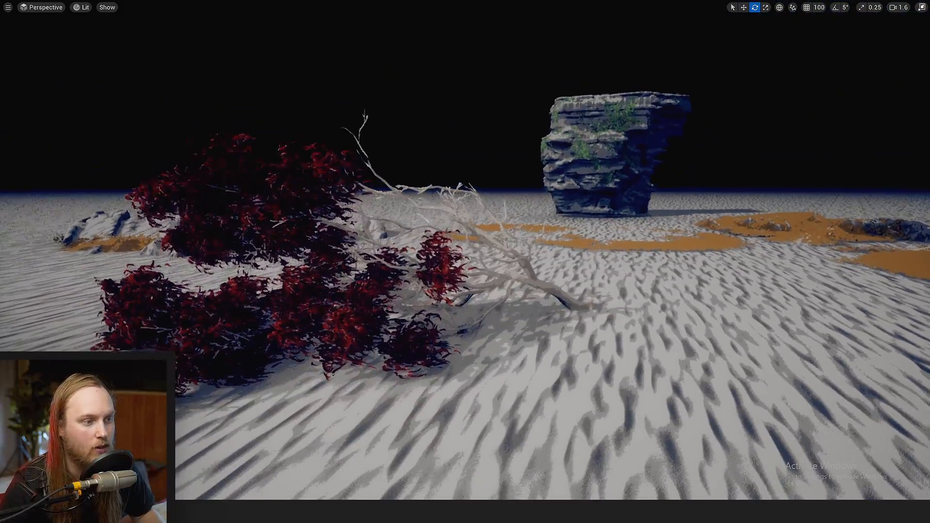
left_click(535, 280)
right_click_drag(536, 280, 485, 260)
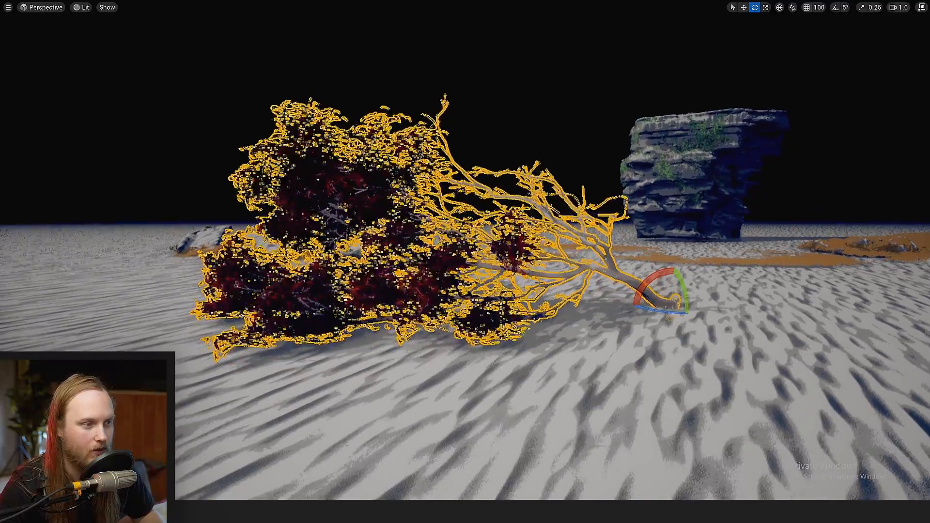
left_click_drag(652, 278, 640, 293)
Lower the tree beneath the terrain and examine its flattened canopy from below and above the ground
key("w")
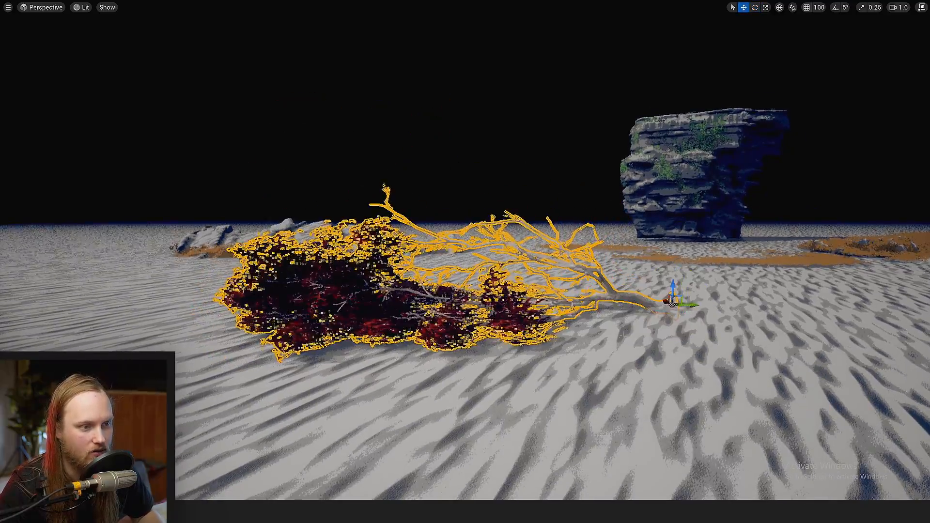
mouse_move(640, 293)
right_mouse_down()
mouse_move(646, 278)
mouse_move(639, 276)
right_mouse_up()
left_click_drag(633, 253, 631, 387)
right_click_drag(631, 387, 632, 385)
key("q")
right_click_drag(549, 347, 549, 347)
key("q")
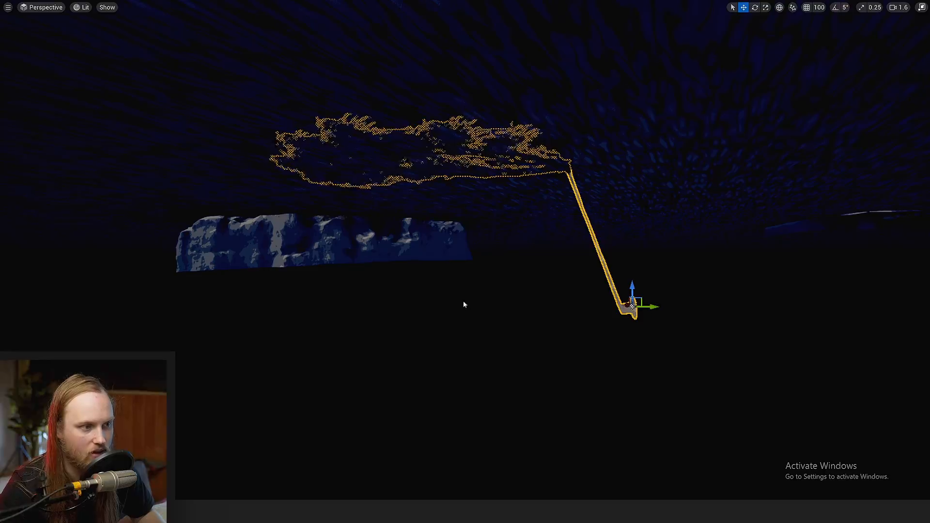
key("e")
right_click_drag(473, 296, 473, 296)
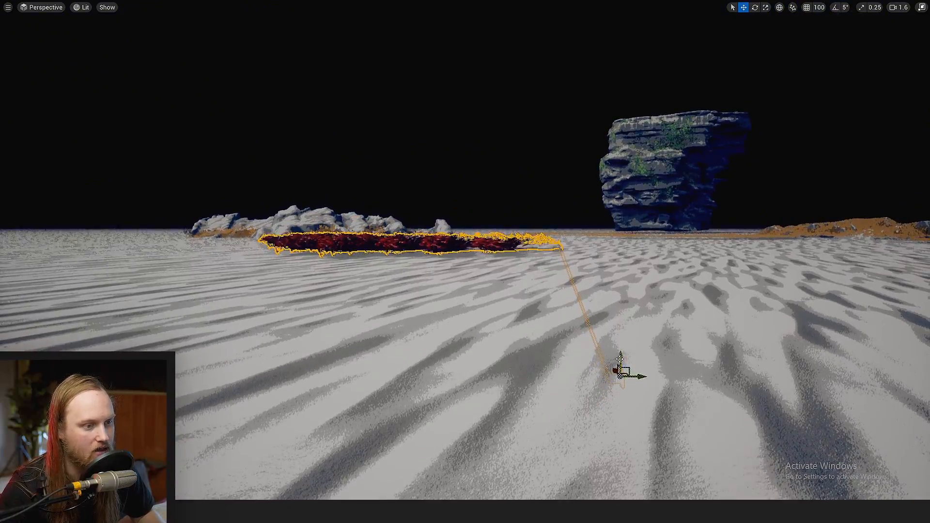
Raise the tree back above the terrain and place it across the edge of the orange leaf-covered mound
left_click_drag(621, 359, 621, 357, "shift")
key("q")
right_click_drag(620, 357, 620, 357)
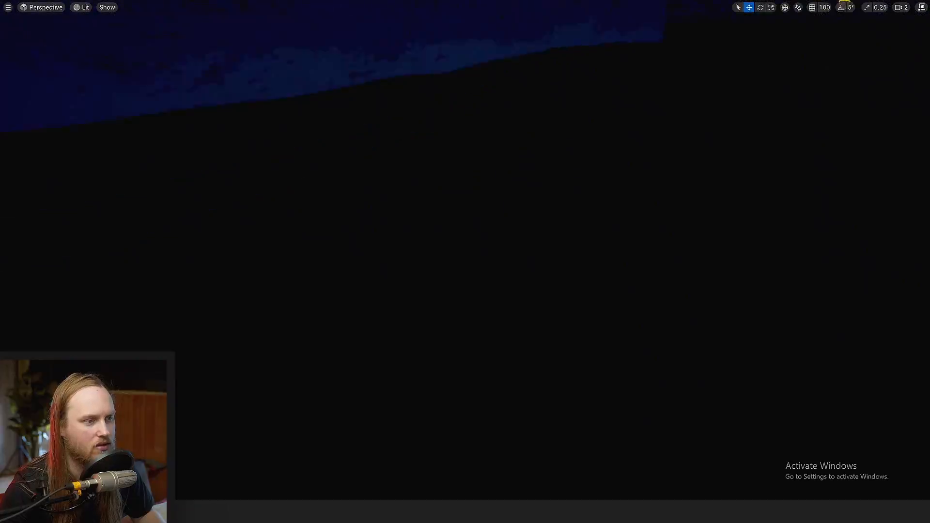
right_click_drag(621, 357, 621, 357)
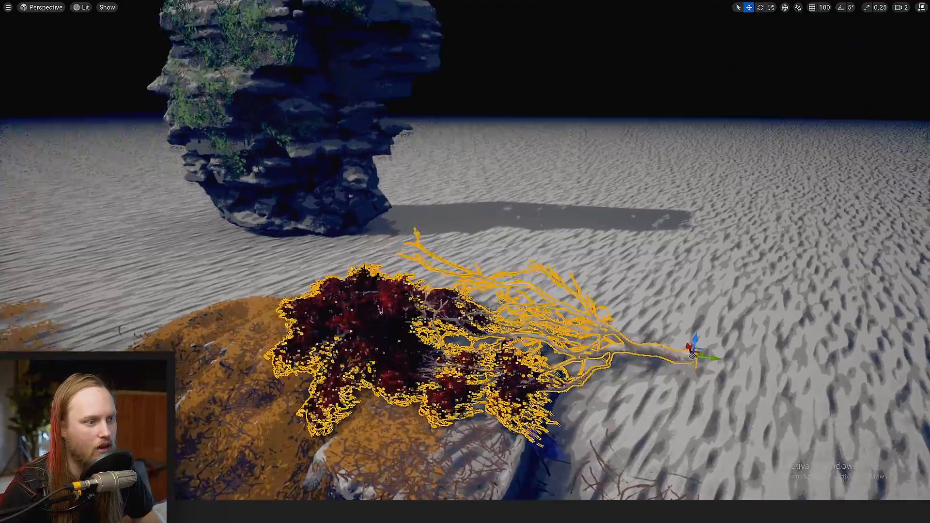
Rotate the tree beside the leaf-covered mound until it stands upright
key("q")
right_click_drag(599, 255, 598, 255)
key("e")
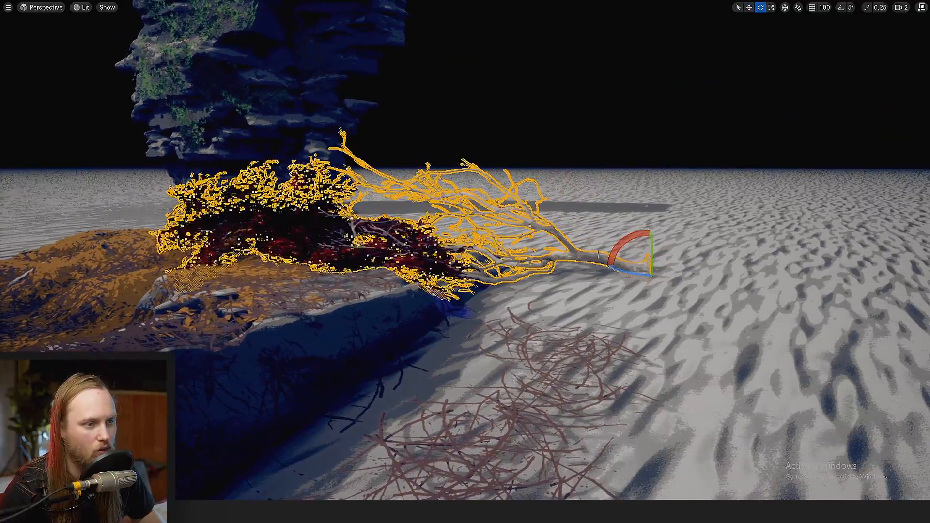
left_click_drag(623, 242, 689, 274)
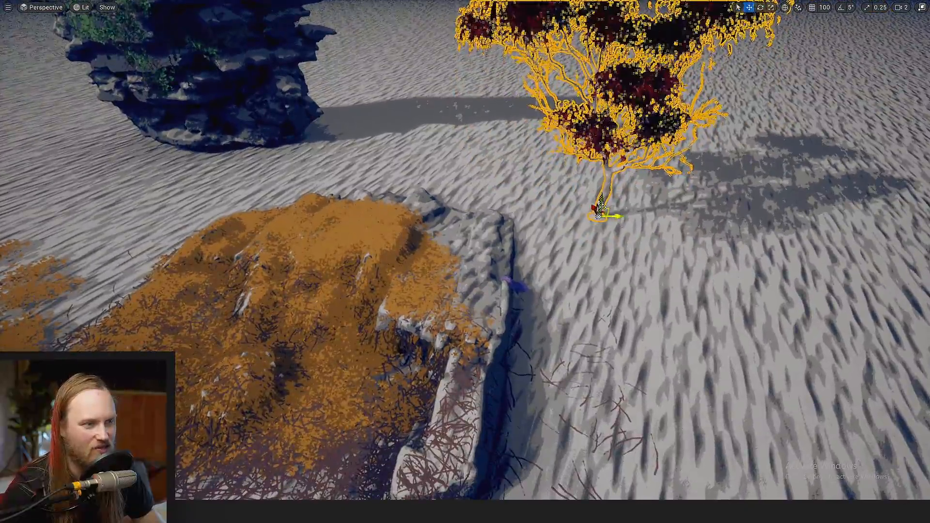
Move the upright tree beside the ivy-covered rock and topple it onto the ground facing away from the rock
left_click_drag(603, 212, 601, 206, "shift")
right_click_drag(443, 279, 525, 227)
key("e")
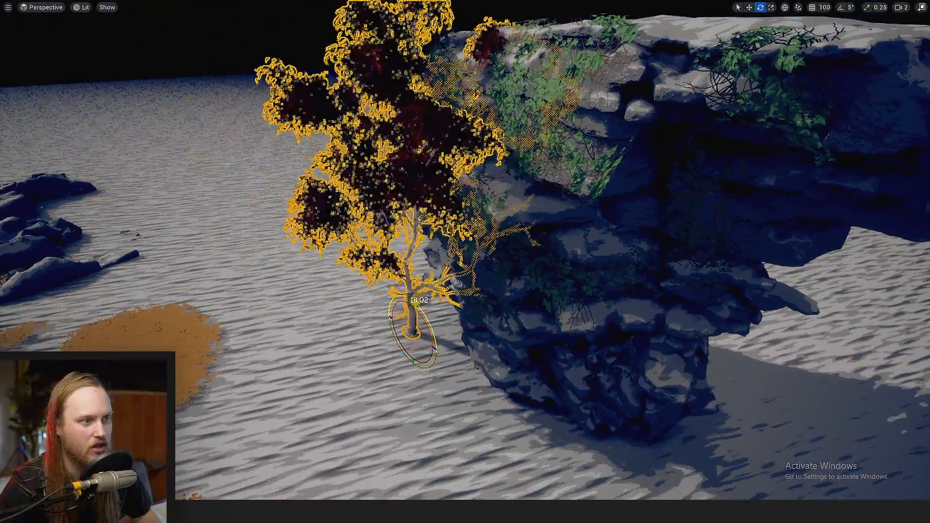
left_click_drag(415, 304, 426, 320)
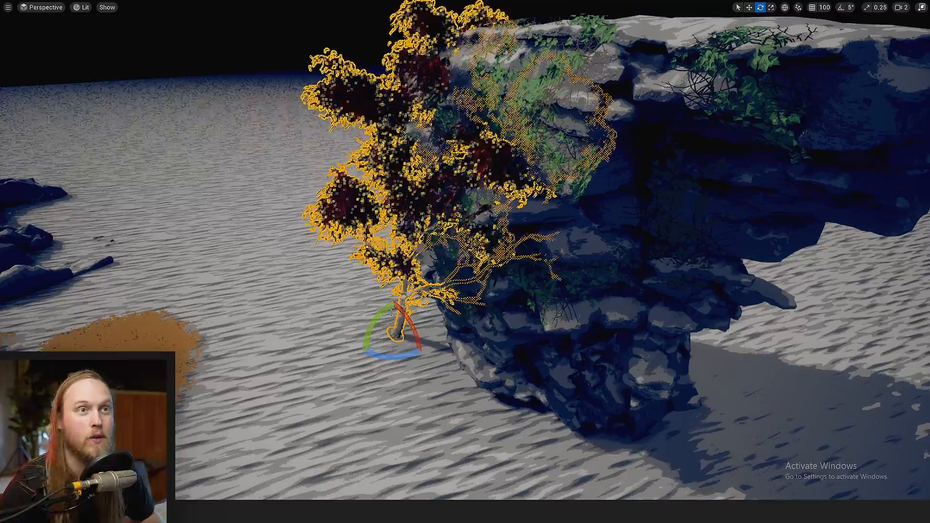
right_click_drag(414, 273, 383, 290)
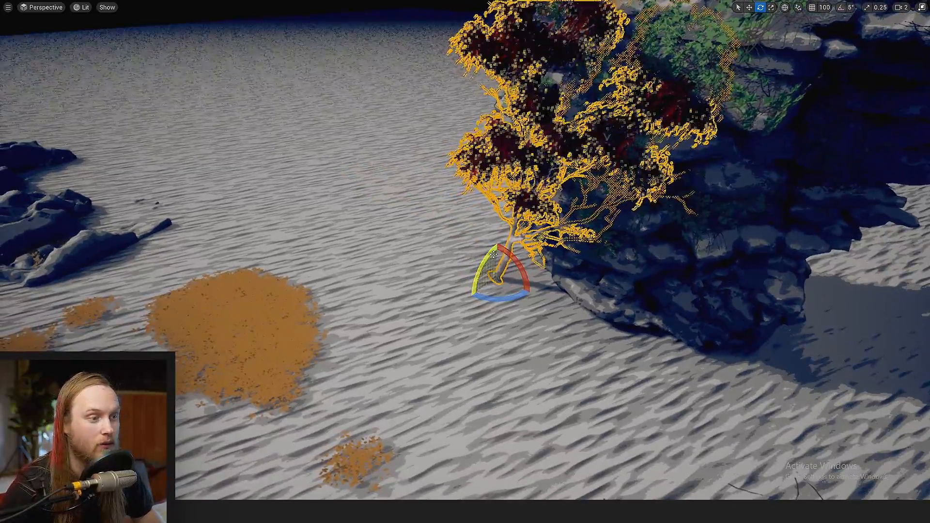
mouse_move(498, 252)
right_mouse_down()
mouse_move(458, 255)
mouse_move(497, 252)
right_mouse_up()
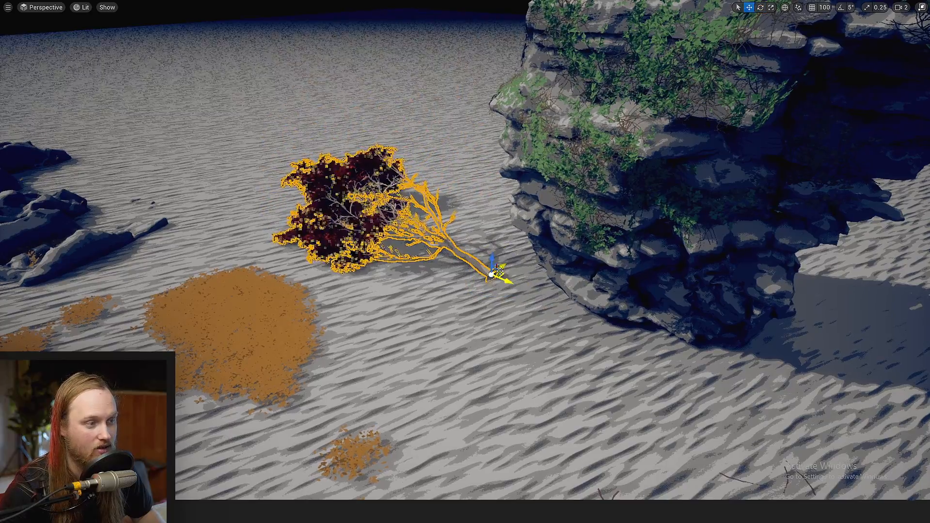
Slide the toppled tree away from the rock and save the level with the selection outline and gizmos hidden
left_click_drag(500, 271, 421, 237, "shift")
key("g")
right_click_drag(500, 271, 485, 283)
key("ctrl+s")
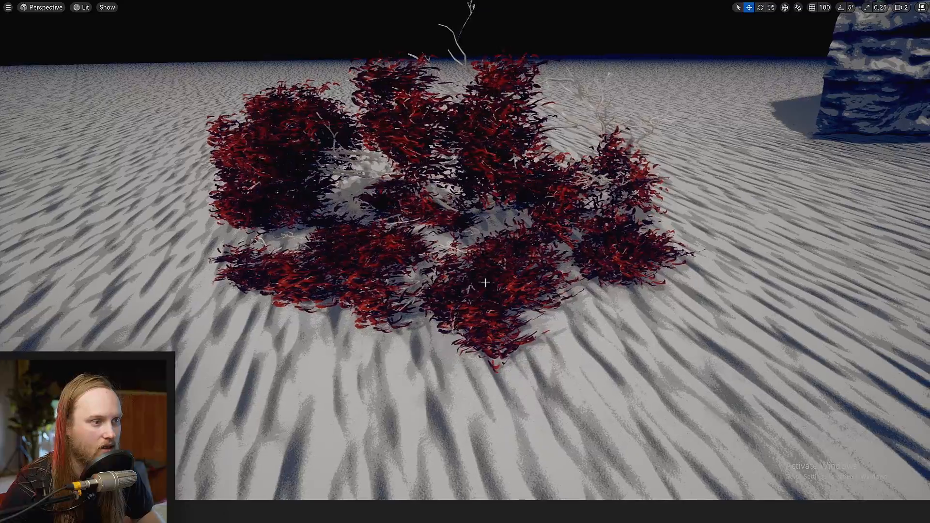
Inspect the squished tree's foliage and branches up close where they meet the sand
right_click_drag(484, 165, 703, 177)
key("w")
key("w")
right_click_drag(465, 262, 271, 262)
scroll(489, 279, "down", 4)
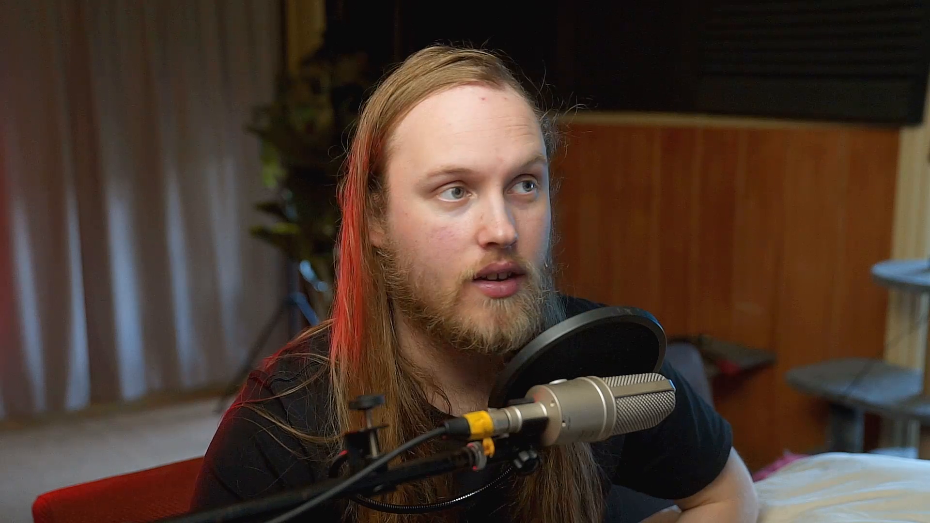